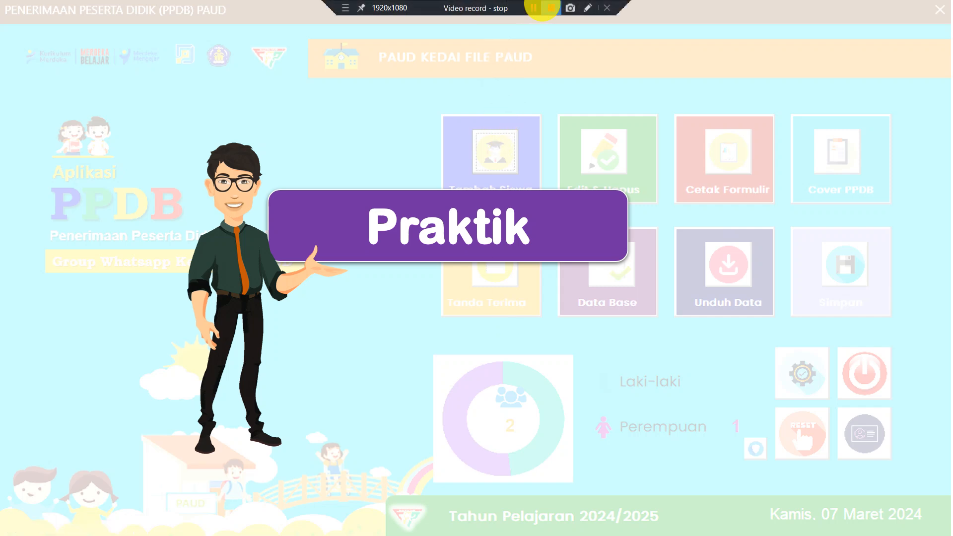
- Stop the intro slideshow so File Explorer shows the PPDB V3 folder with the archive
{"action": "left_click", "coordinate": [535, 8]}
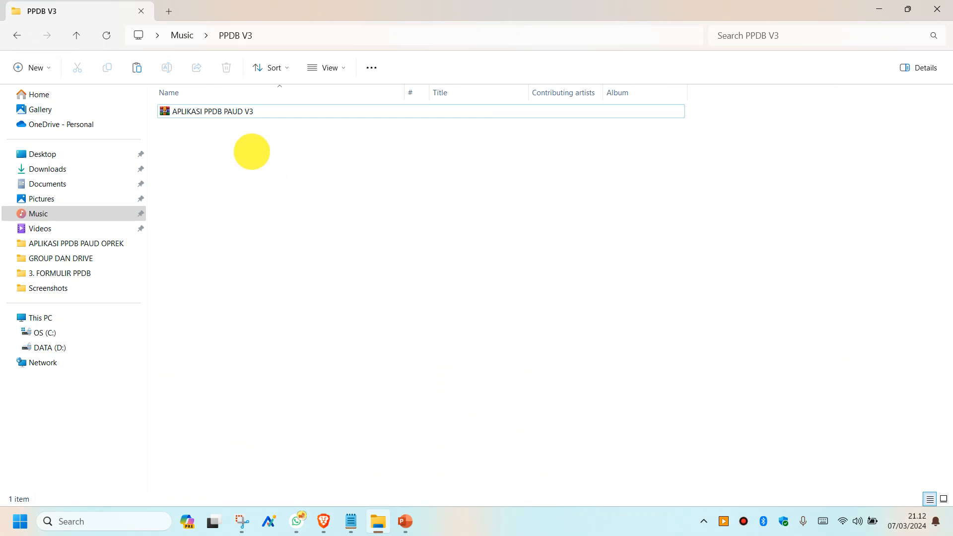
- Display the PPDB V3 folder contents as extra large icons
{"action": "right_click", "coordinate": [256, 141]}
{"action": "left_click", "coordinate": [308, 175]}
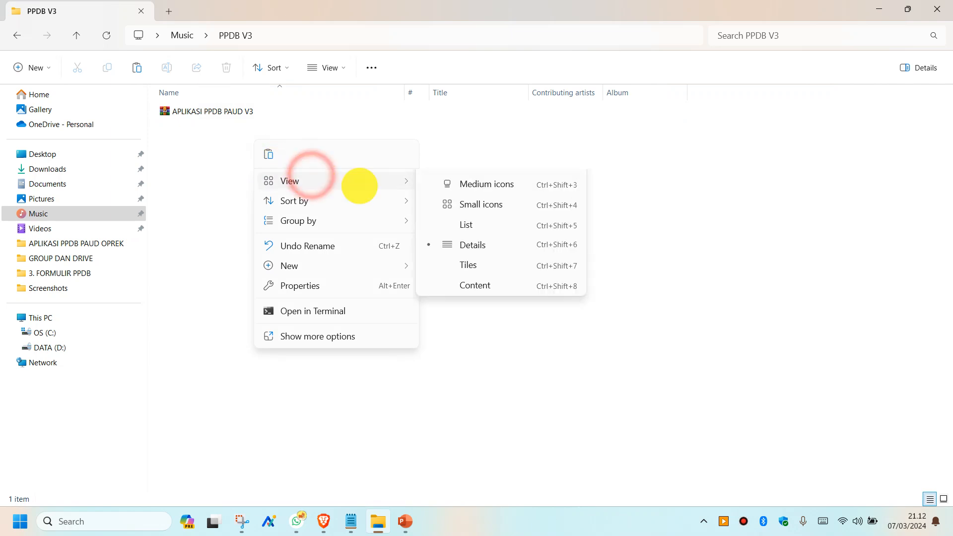
{"action": "left_click", "coordinate": [482, 183]}
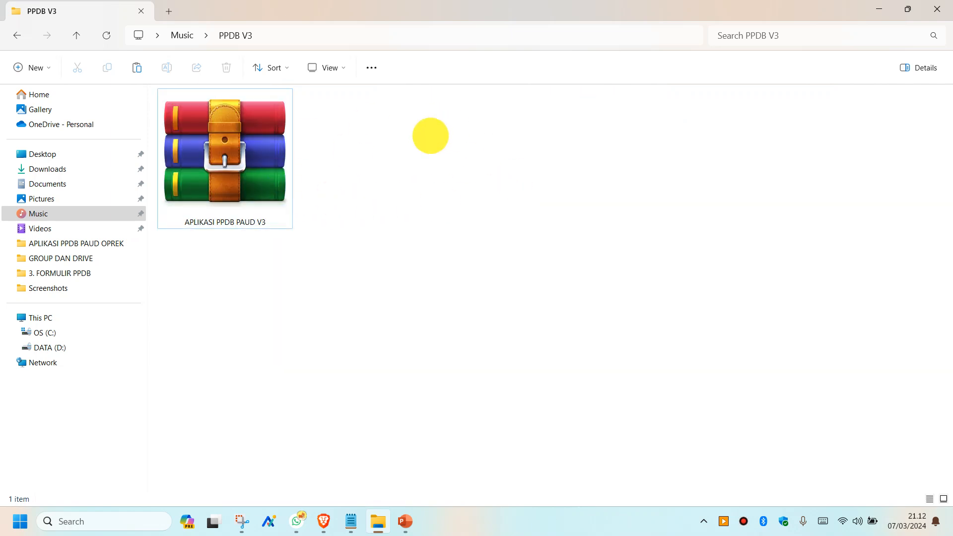
- Extract the APLIKASI PPDB PAUD V3 archive here with WinRAR
{"action": "left_click", "coordinate": [202, 158]}
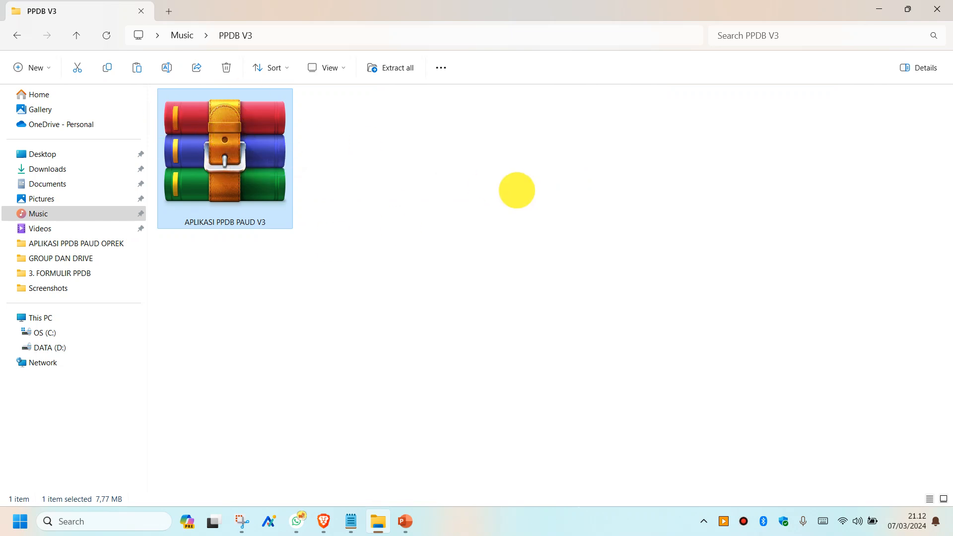
{"action": "right_click", "coordinate": [245, 132]}
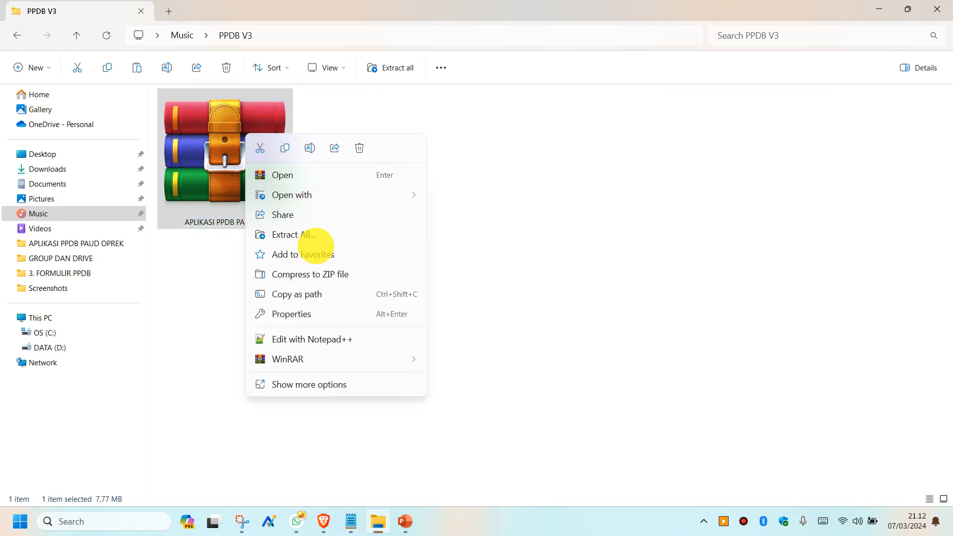
{"action": "left_click", "coordinate": [346, 361]}
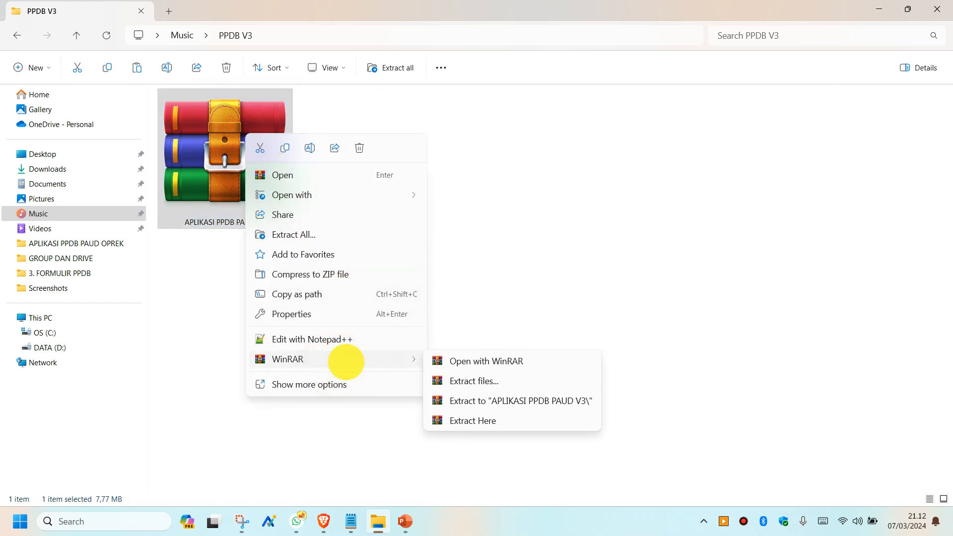
{"action": "left_click", "coordinate": [492, 421]}
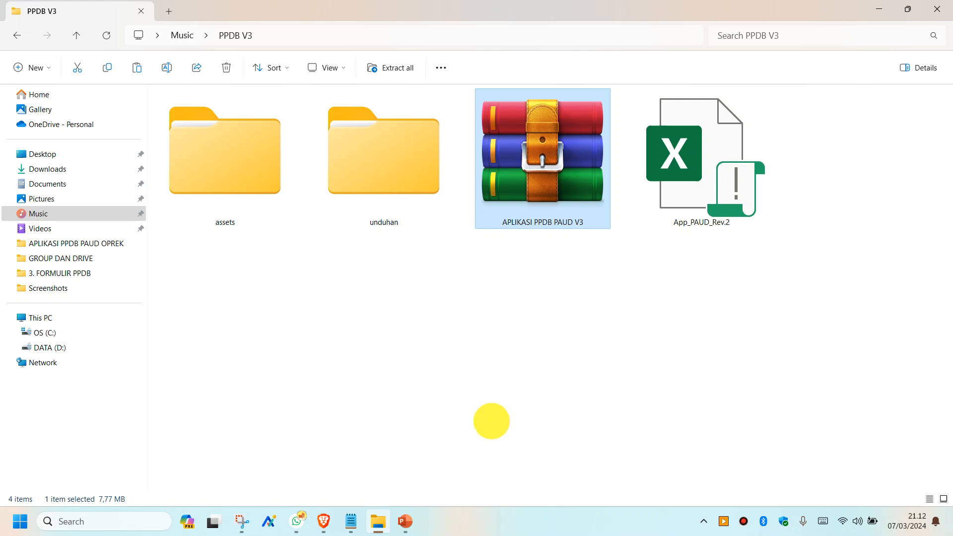
- Switch the folder view to List, then to Details
{"action": "right_click", "coordinate": [534, 286]}
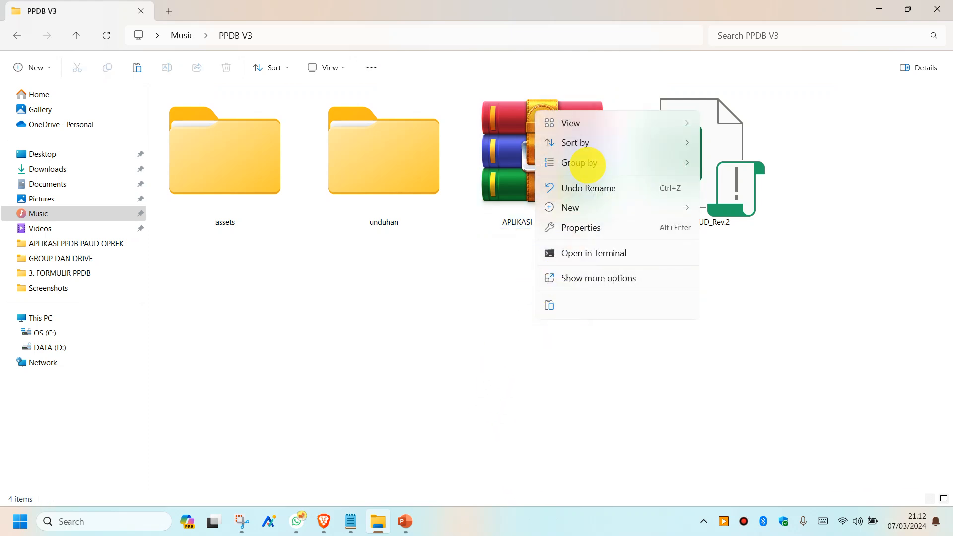
{"action": "mouse_move", "coordinate": [598, 123]}
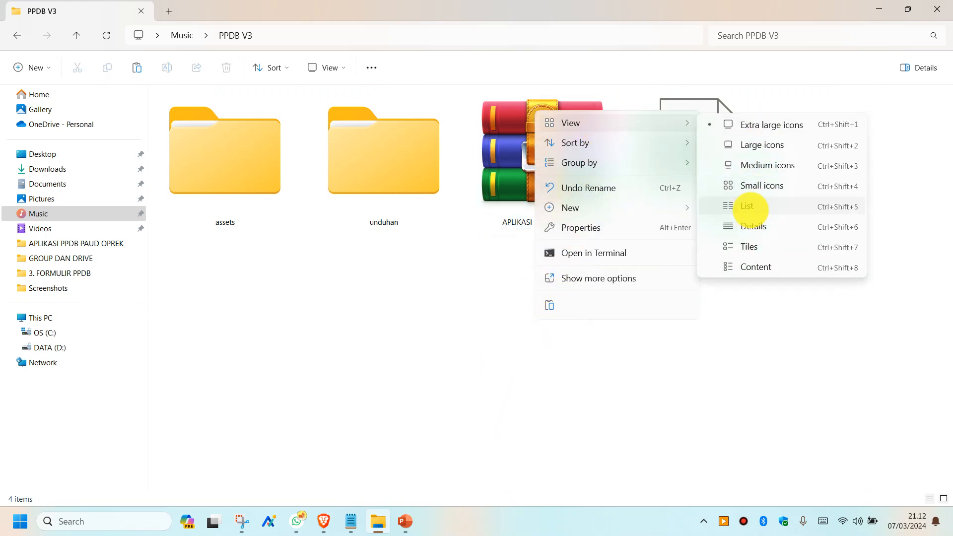
{"action": "left_click", "coordinate": [749, 207]}
{"action": "right_click", "coordinate": [324, 182]}
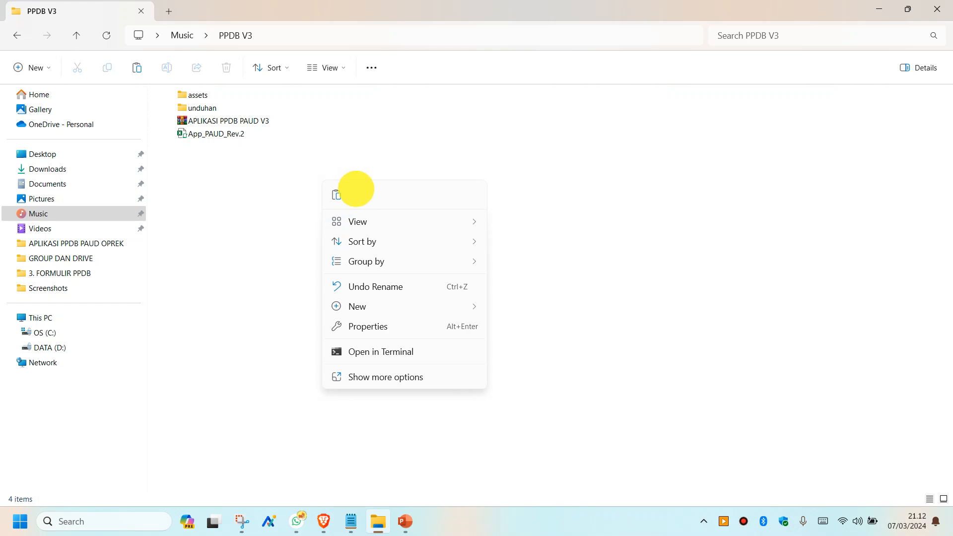
{"action": "mouse_move", "coordinate": [378, 224]}
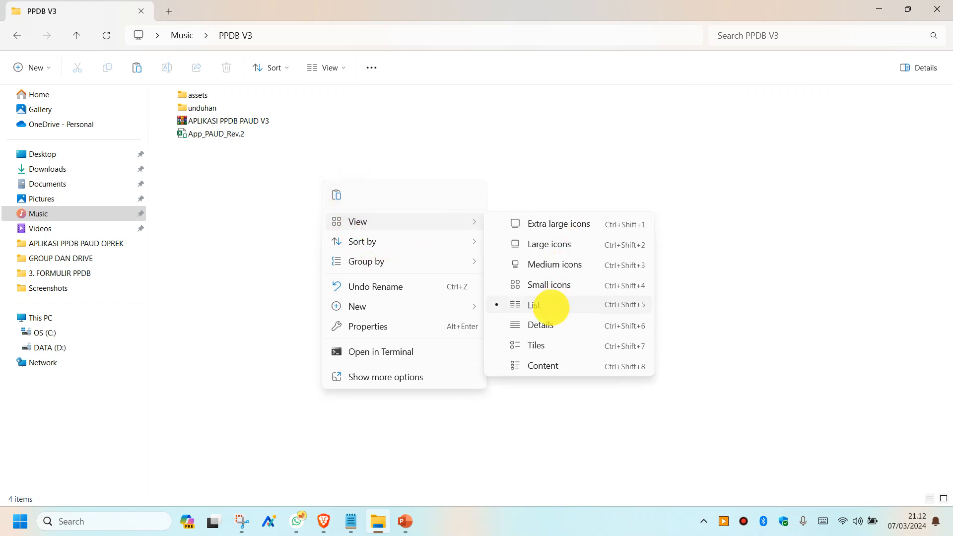
{"action": "left_click", "coordinate": [542, 325]}
- Delete the APLIKASI PPDB PAUD V3 RAR archive from the folder
{"action": "left_click", "coordinate": [212, 115]}
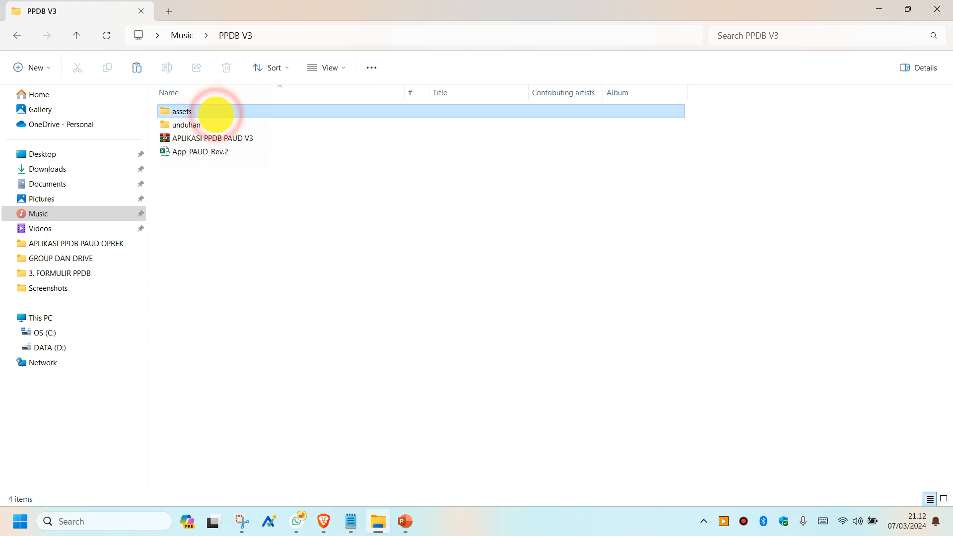
{"action": "left_click", "coordinate": [200, 124]}
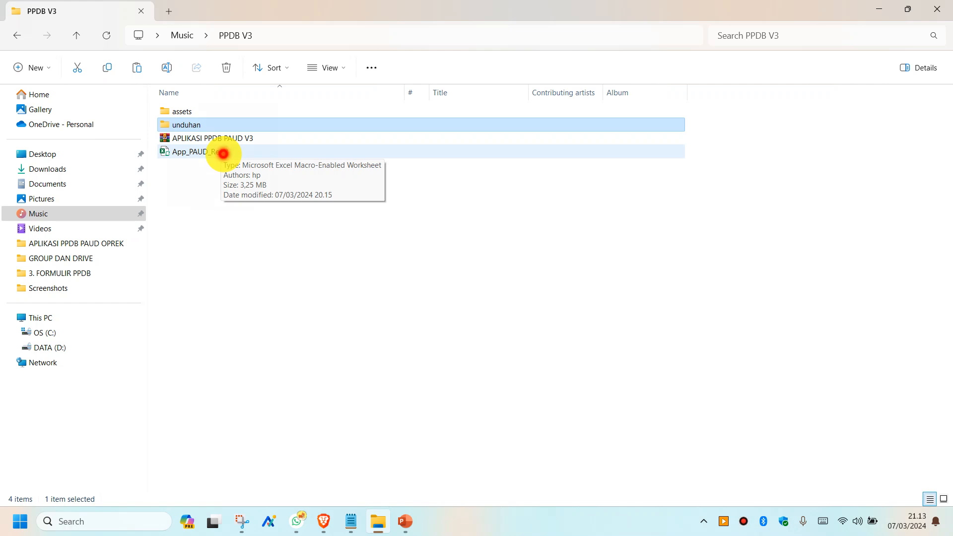
{"action": "left_click", "coordinate": [222, 153]}
{"action": "left_click", "coordinate": [197, 138]}
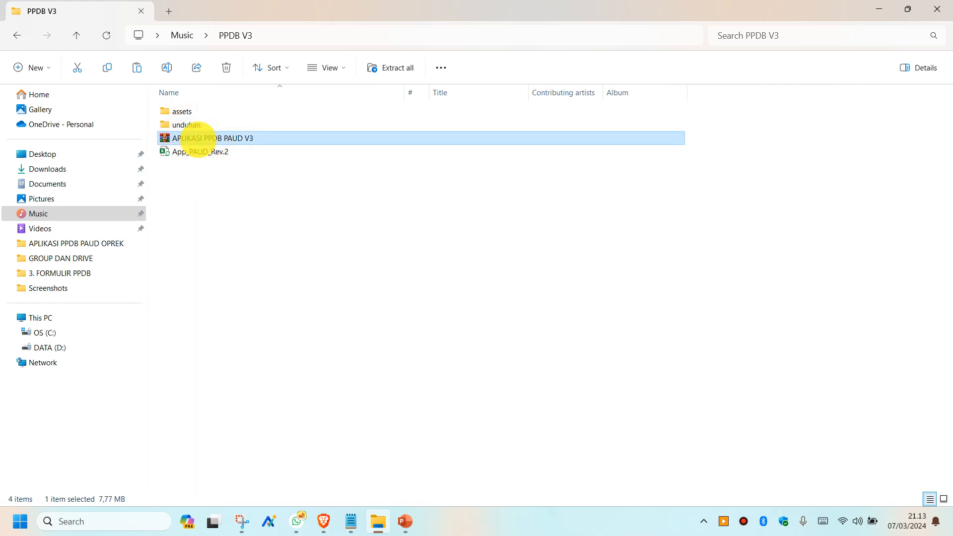
{"action": "key", "text": "Delete"}
{"action": "left_click", "coordinate": [272, 204]}
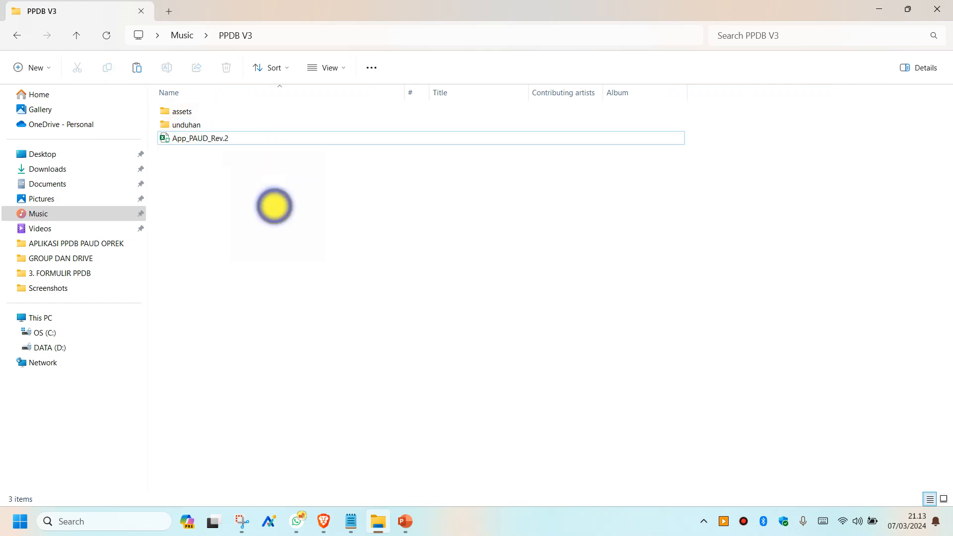
- Show the remaining items as extra large icons and open the assets folder
{"action": "right_click", "coordinate": [275, 206]}
{"action": "mouse_move", "coordinate": [317, 247]}
{"action": "left_click", "coordinate": [536, 249]}
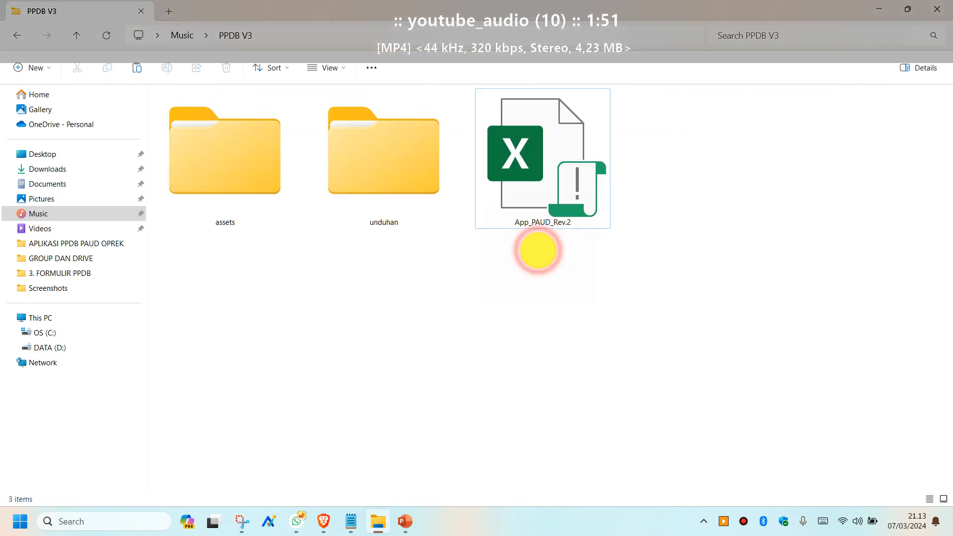
{"action": "left_click", "coordinate": [238, 147]}
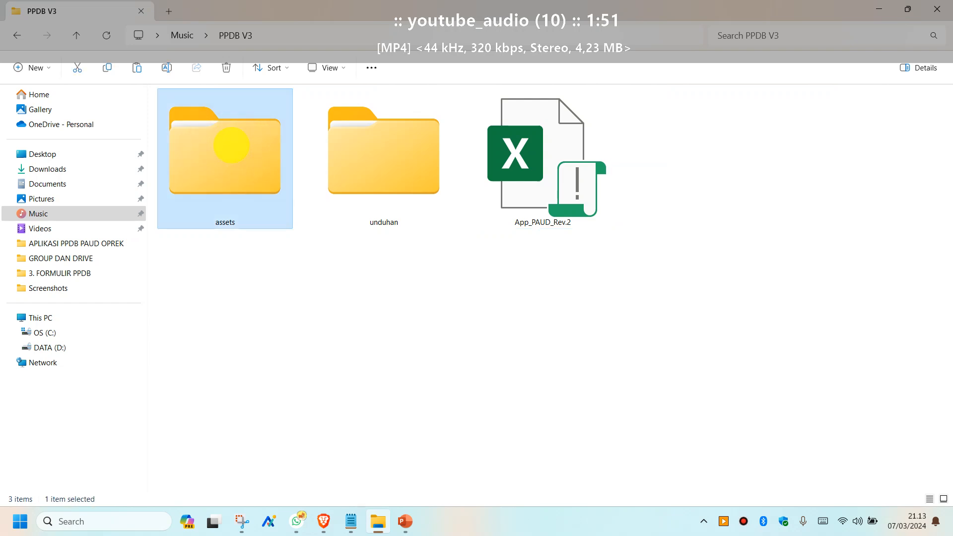
{"action": "left_click", "coordinate": [404, 187]}
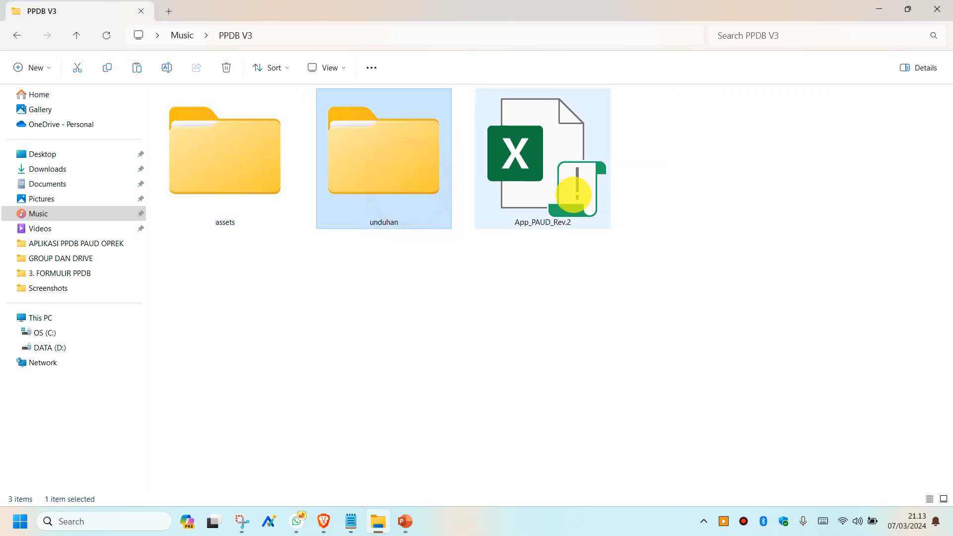
{"action": "left_click", "coordinate": [574, 194]}
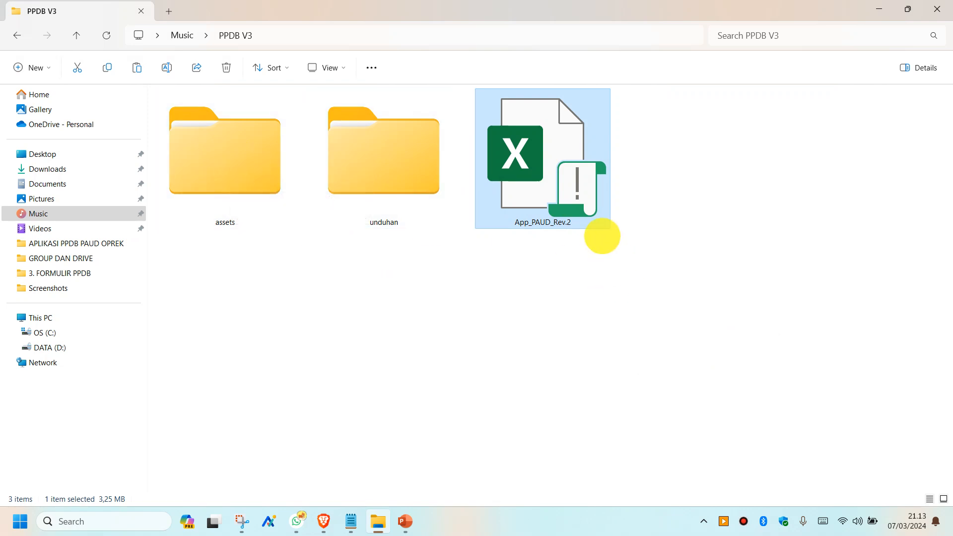
{"action": "double_click", "coordinate": [228, 179]}
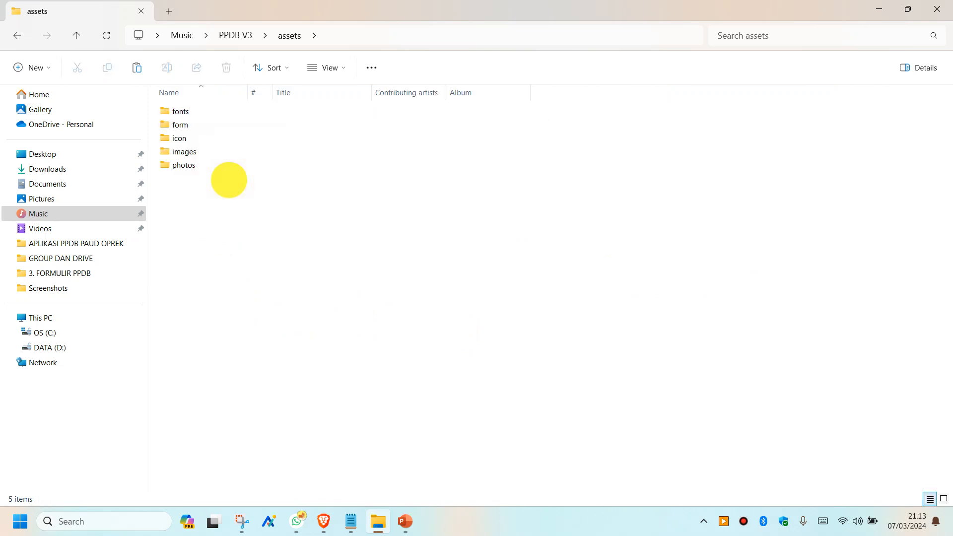
- Show the assets subfolders as extra large icons
{"action": "right_click", "coordinate": [336, 159]}
{"action": "left_click", "coordinate": [367, 192]}
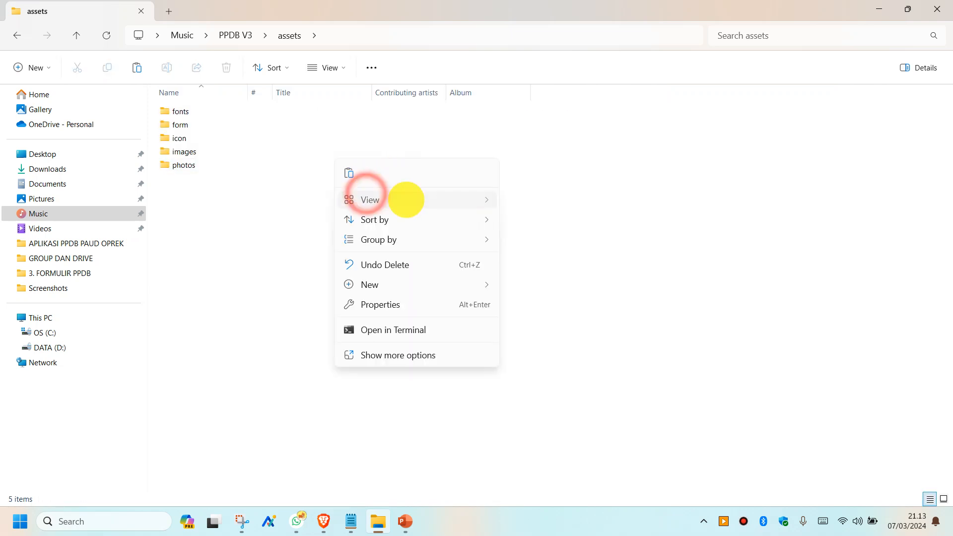
{"action": "left_click", "coordinate": [548, 200]}
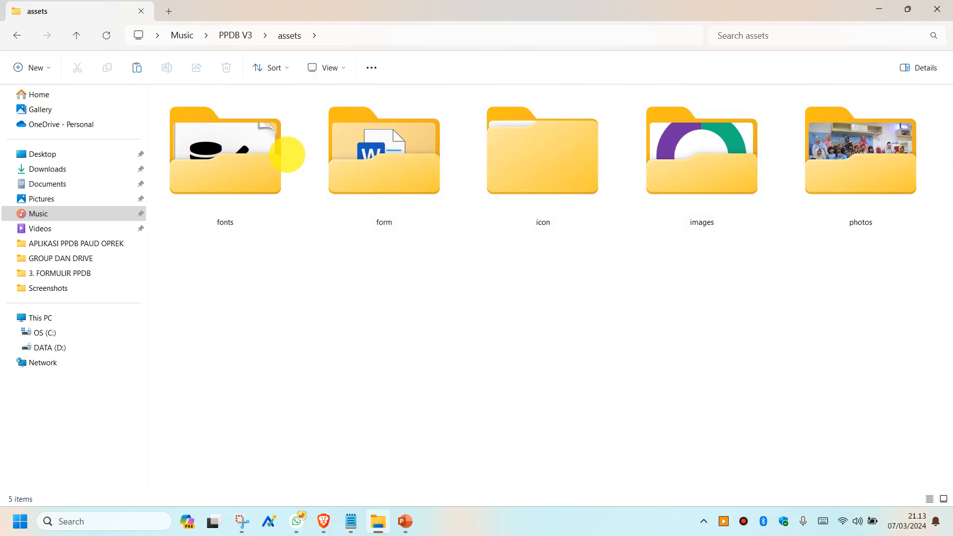
- Open the fonts folder and display its font files as extra large icons
{"action": "mouse_move", "coordinate": [271, 148]}
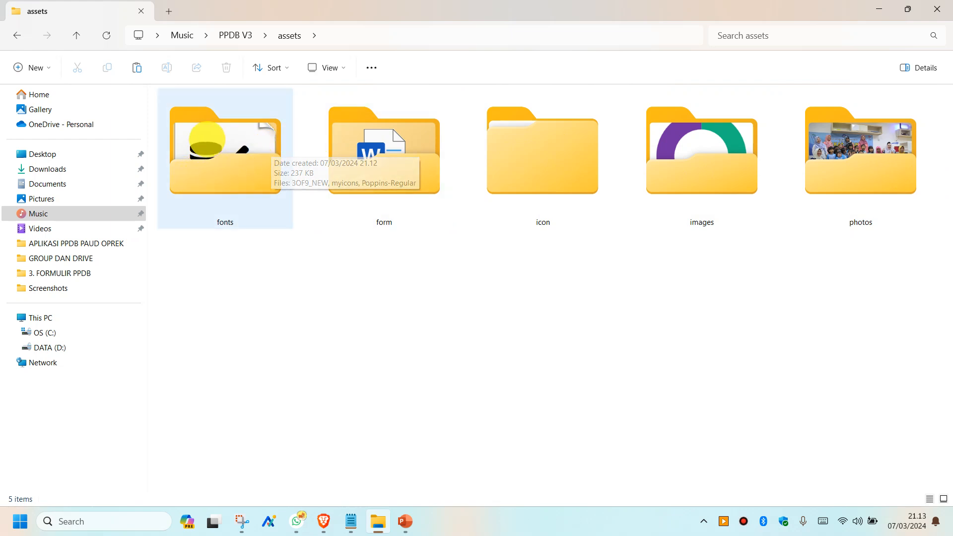
{"action": "double_click", "coordinate": [215, 164]}
{"action": "right_click", "coordinate": [320, 214]}
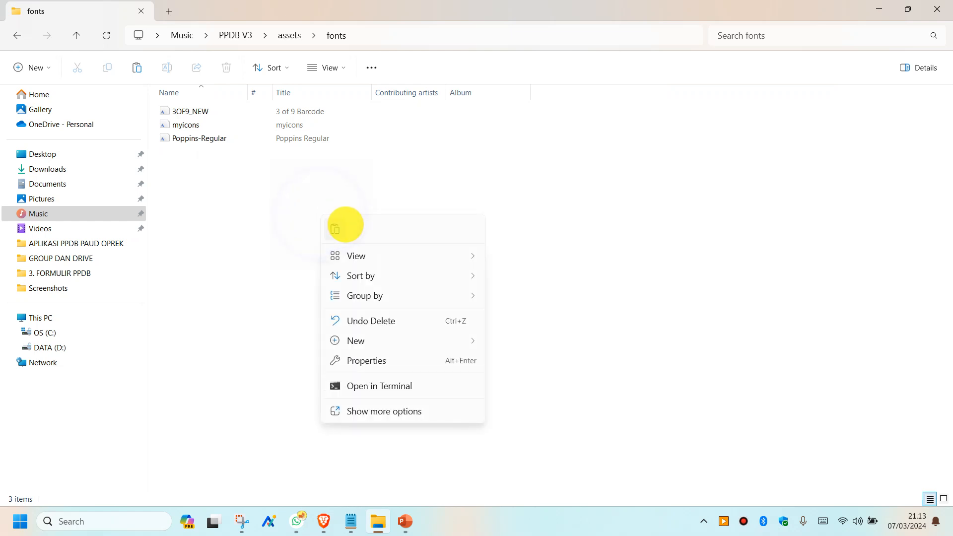
{"action": "mouse_move", "coordinate": [375, 255]}
{"action": "left_click", "coordinate": [579, 255]}
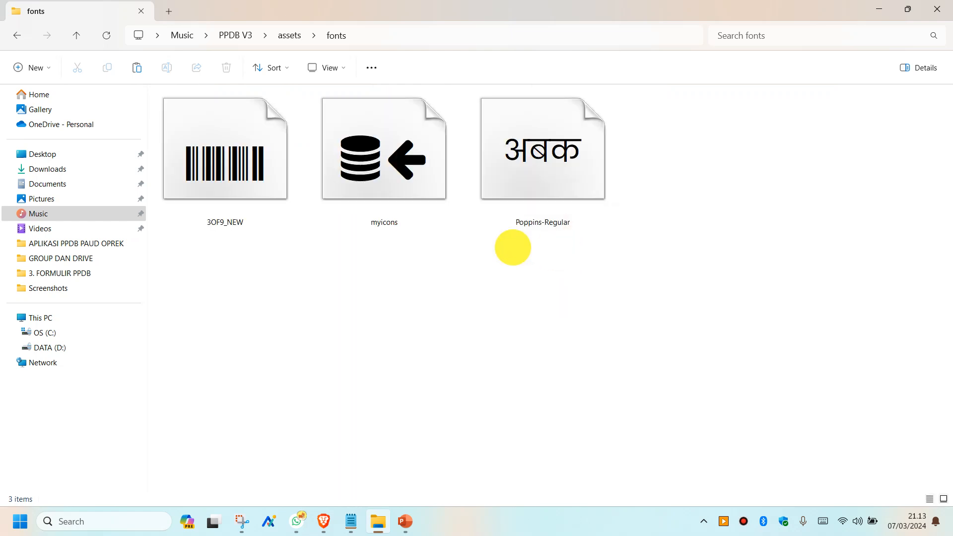
- Open a preview of the myicons font file
{"action": "left_click", "coordinate": [269, 174]}
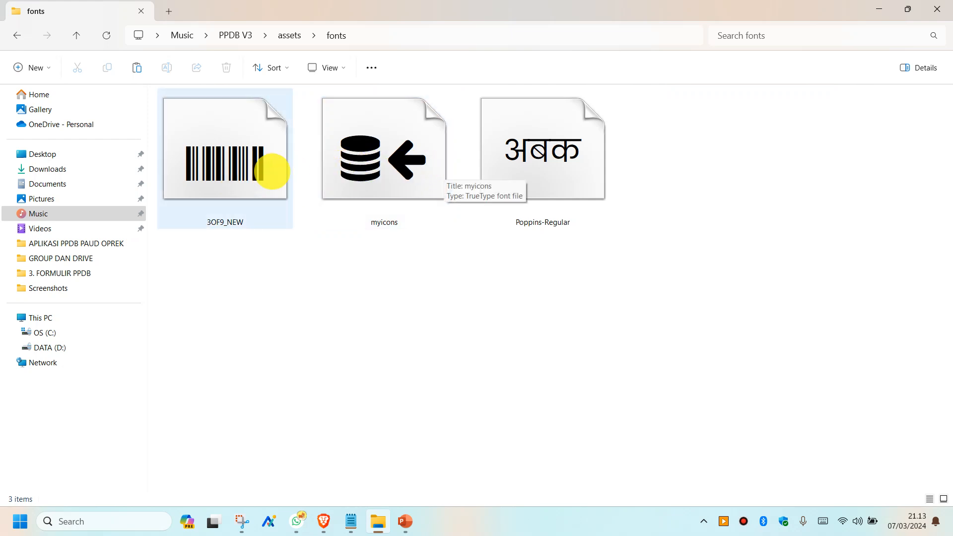
{"action": "left_click", "coordinate": [353, 158]}
{"action": "double_click", "coordinate": [353, 158]}
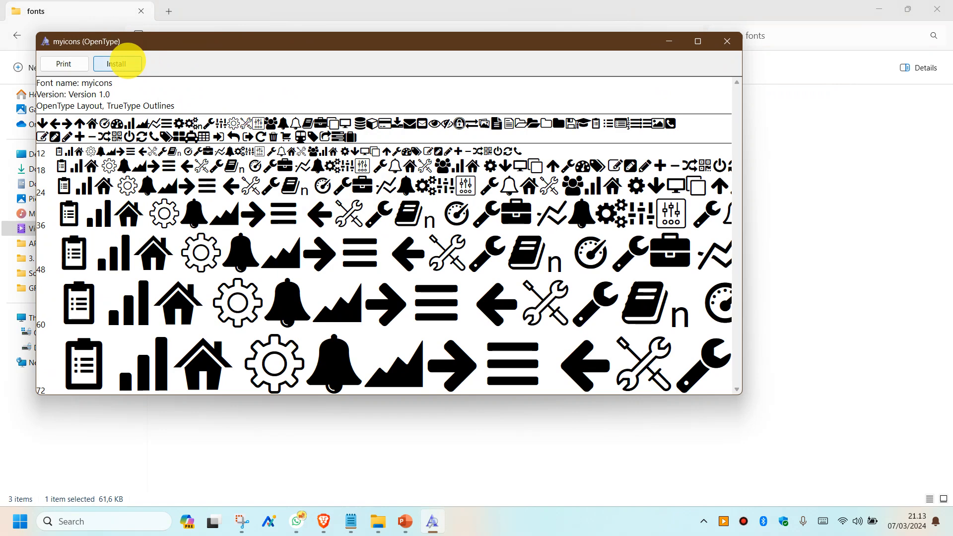
- Install the myicons font over its existing copy and close the preview
{"action": "left_click", "coordinate": [116, 64]}
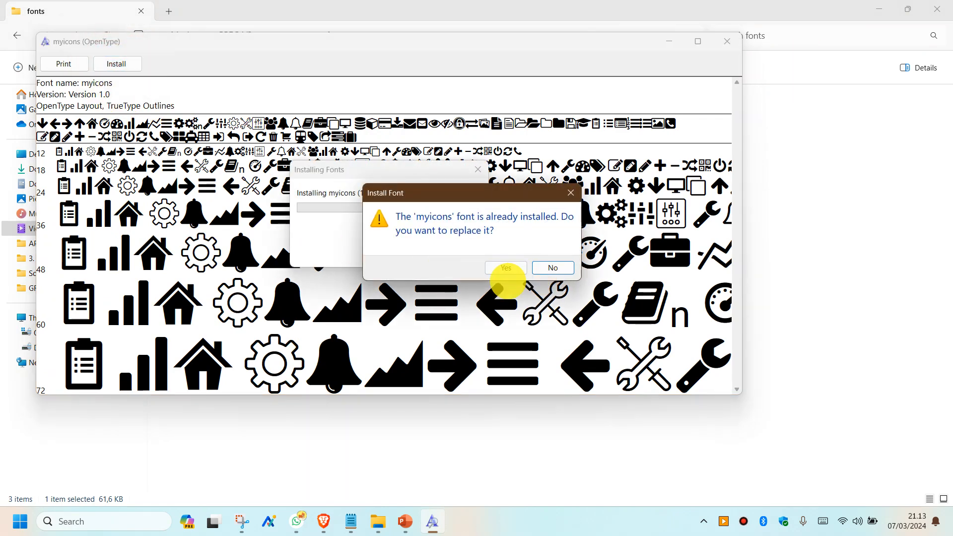
{"action": "left_click", "coordinate": [555, 266]}
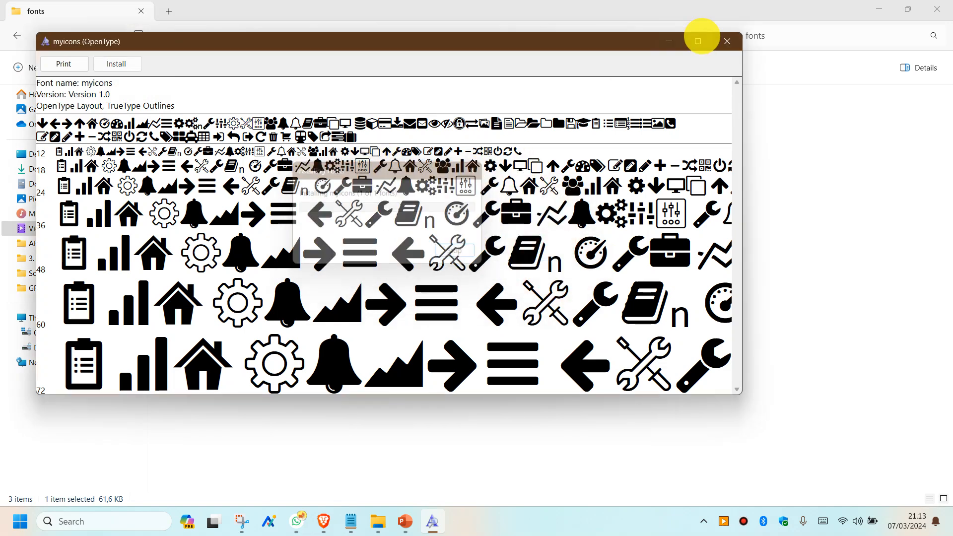
{"action": "left_click", "coordinate": [727, 41]}
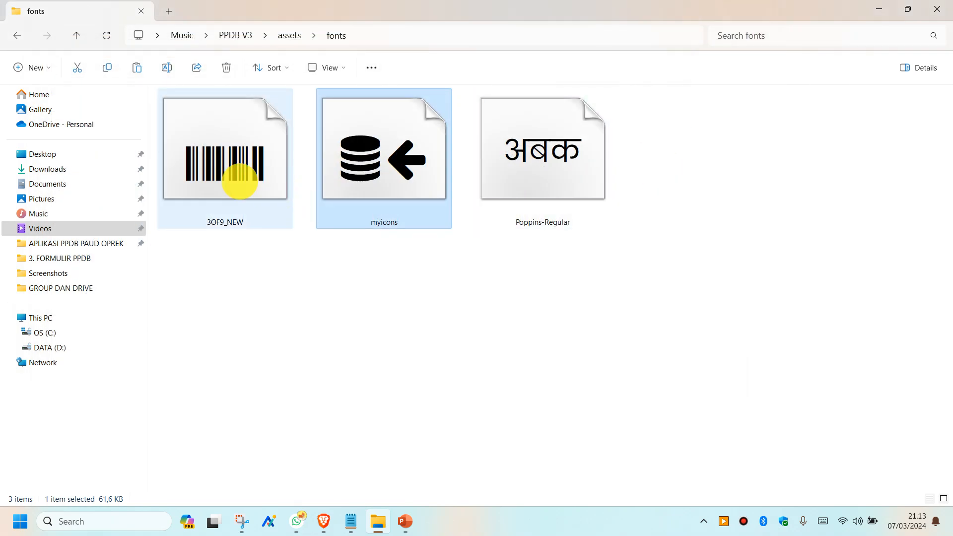
- Return from fonts through assets to the PPDB V3 folder
{"action": "left_click", "coordinate": [243, 178]}
{"action": "left_click", "coordinate": [546, 156]}
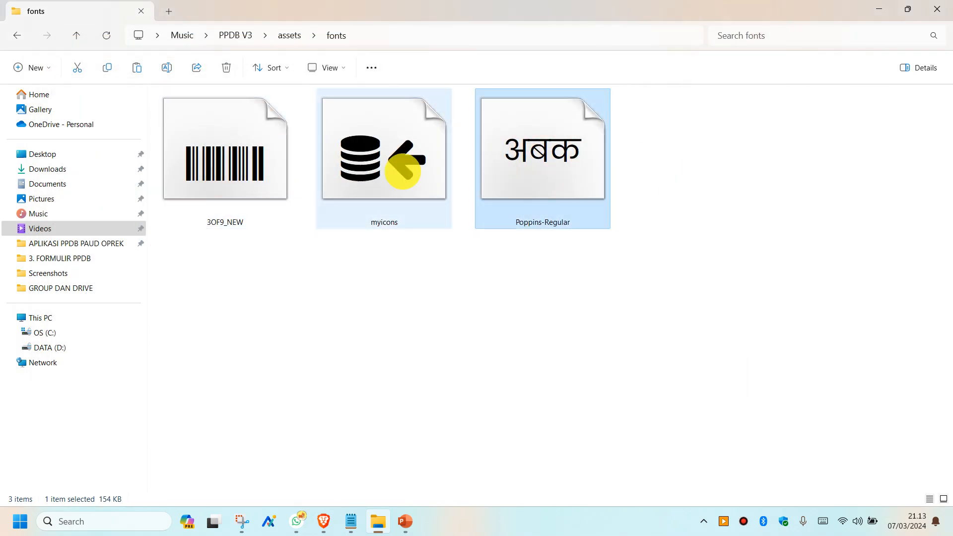
{"action": "left_click", "coordinate": [289, 36]}
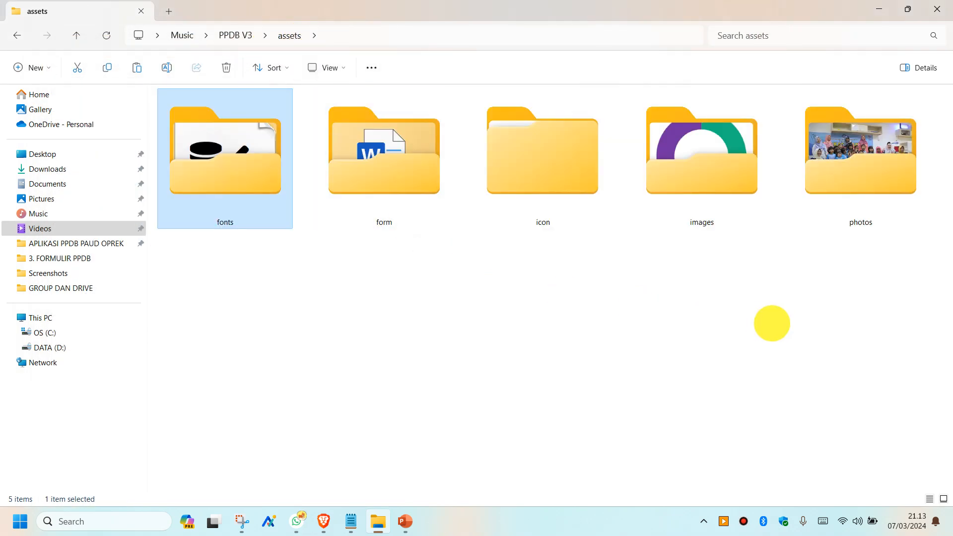
{"action": "left_click", "coordinate": [240, 35]}
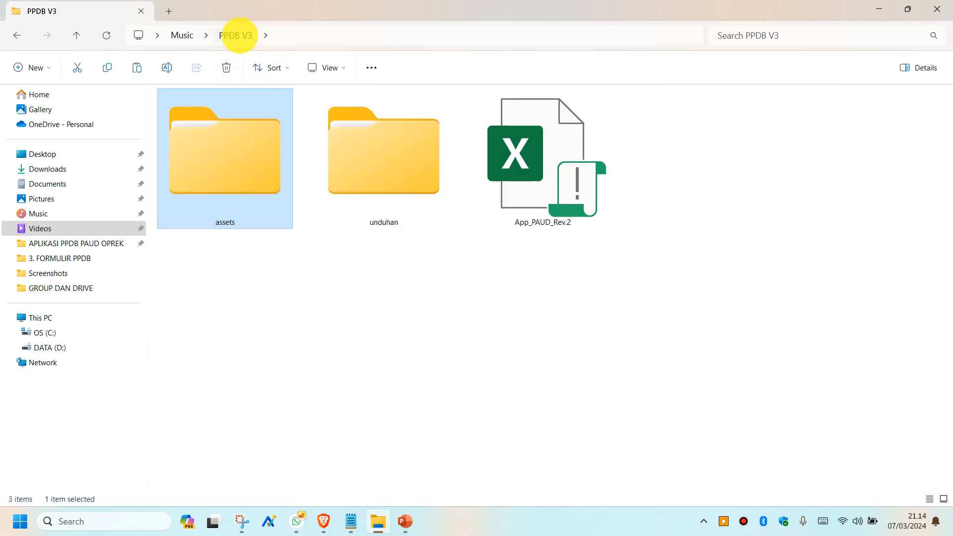
- Open unduhan and show its folders as extra large icons
{"action": "left_click", "coordinate": [380, 179]}
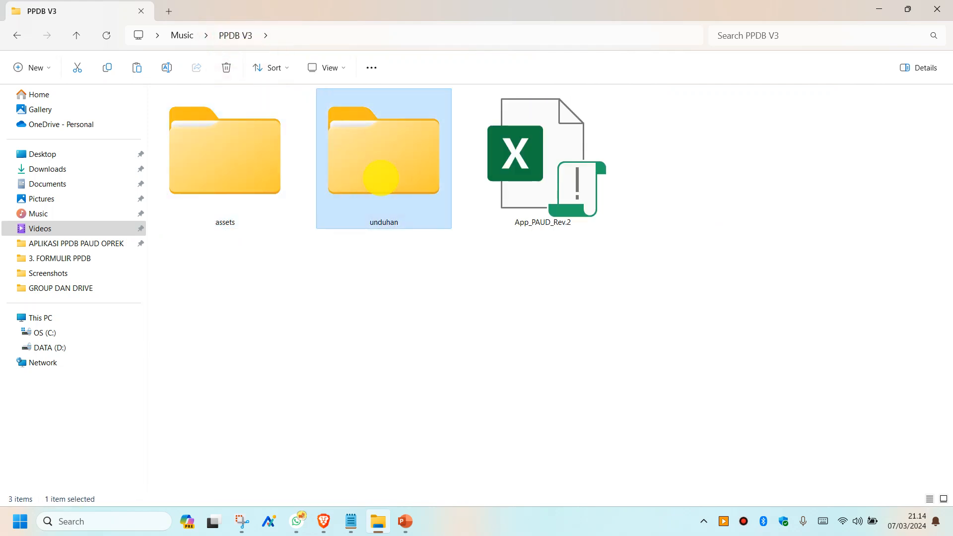
{"action": "mouse_move", "coordinate": [419, 166]}
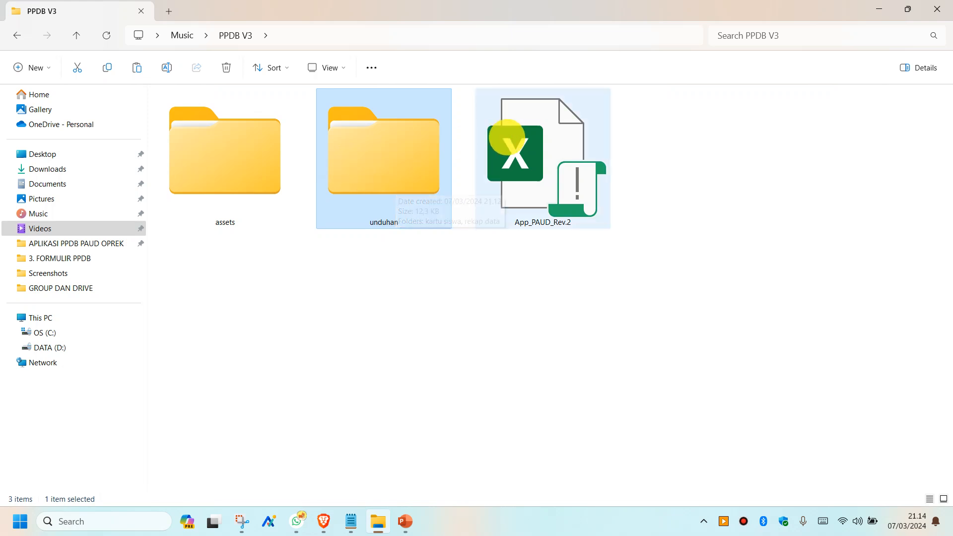
{"action": "double_click", "coordinate": [381, 147]}
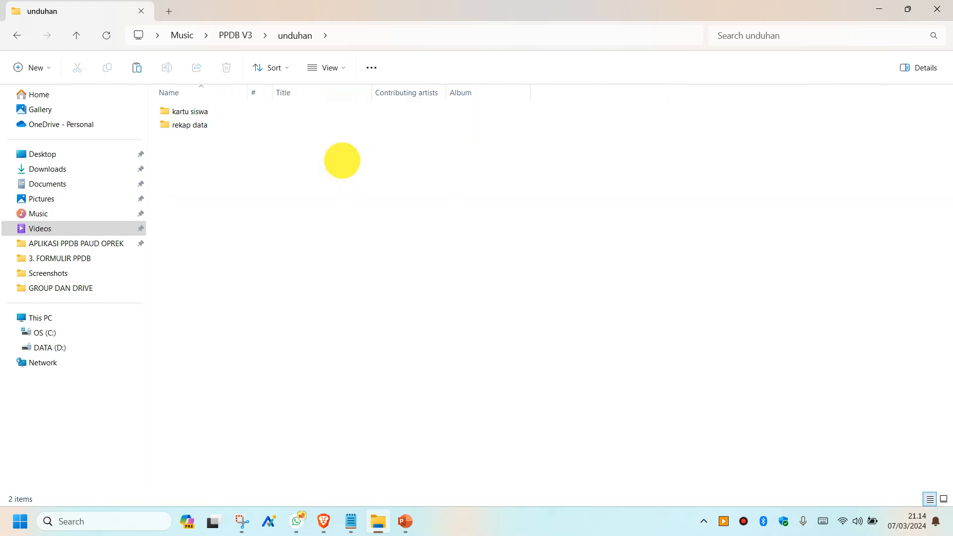
{"action": "right_click", "coordinate": [344, 161]}
{"action": "left_click", "coordinate": [380, 201]}
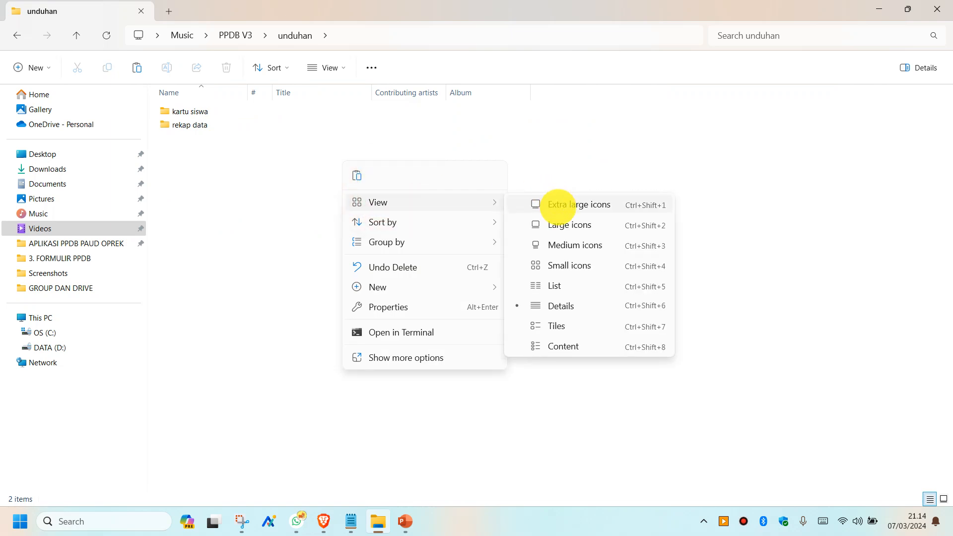
{"action": "left_click", "coordinate": [549, 204]}
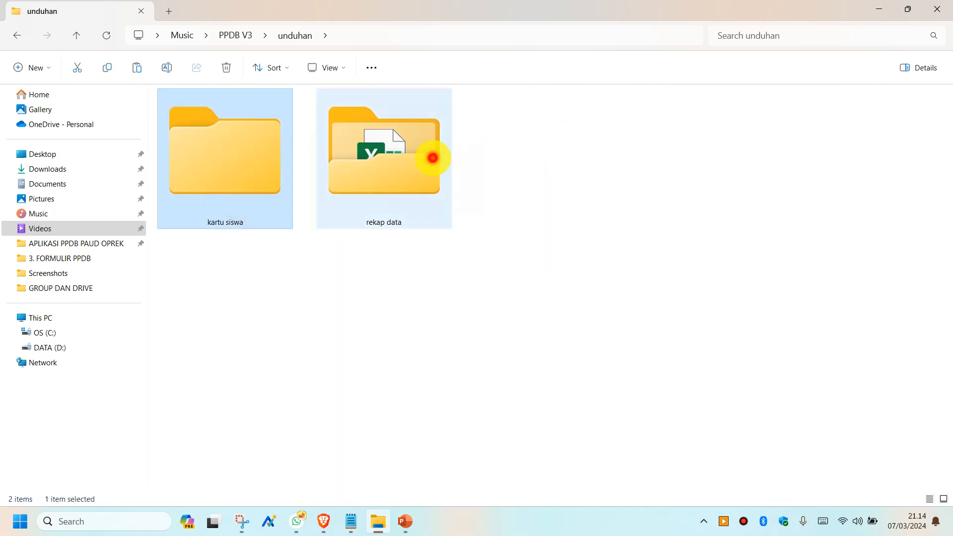
- Look over the kartu siswa and rekap data folders, then go back to PPDB V3
{"action": "left_click", "coordinate": [434, 158]}
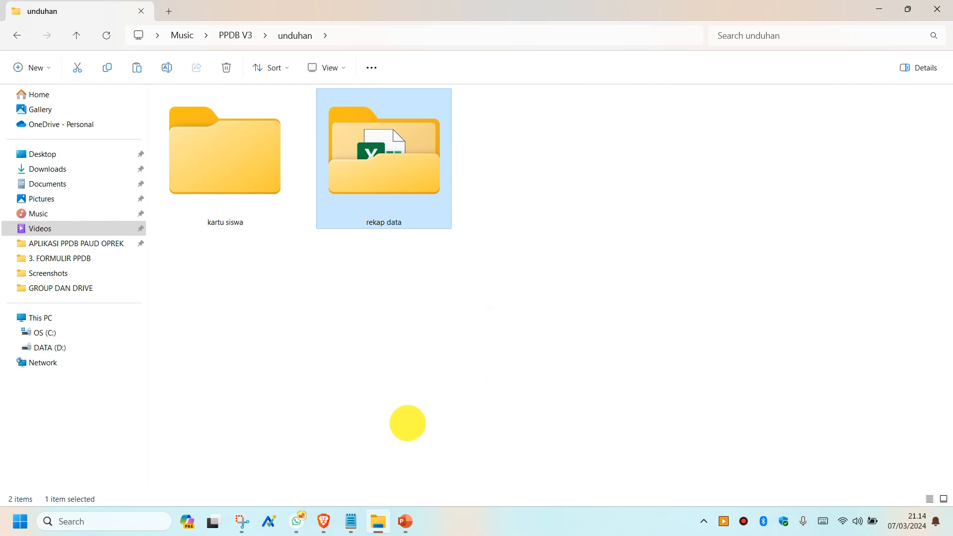
{"action": "left_click", "coordinate": [209, 178]}
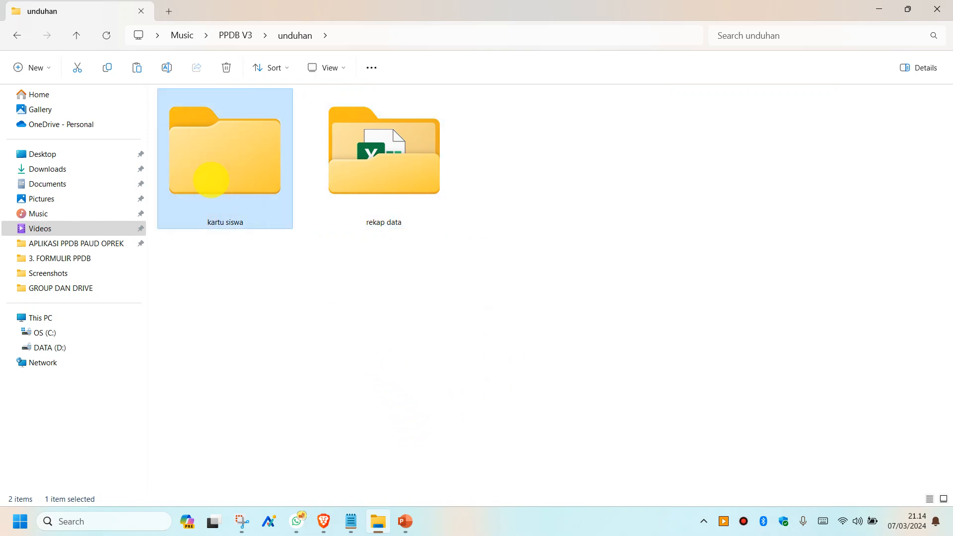
{"action": "left_click", "coordinate": [363, 170]}
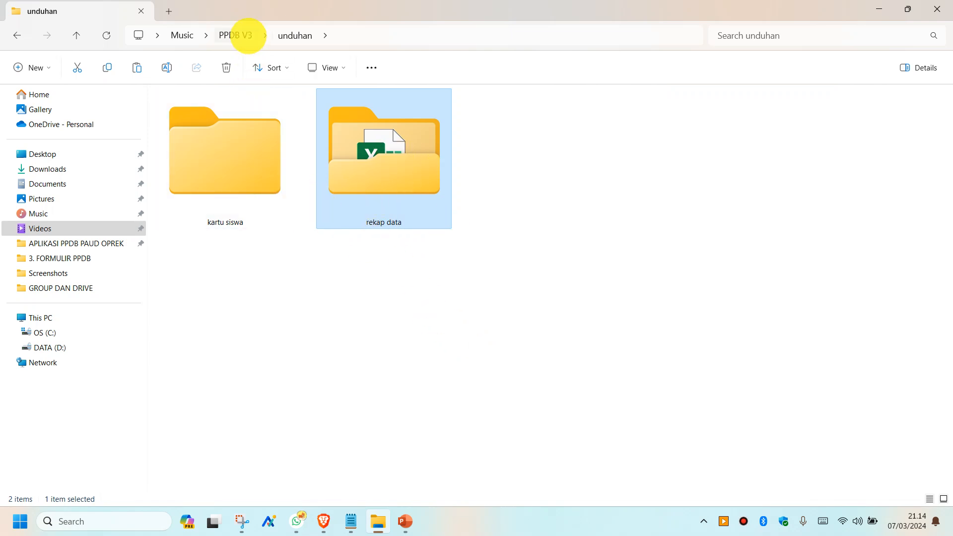
{"action": "left_click", "coordinate": [235, 36]}
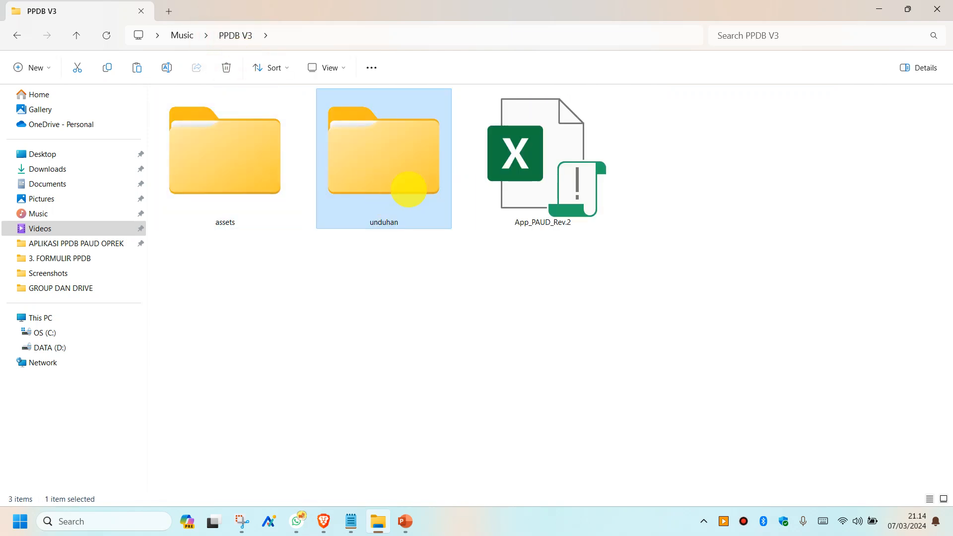
- Revisit unduhan's two folders, return to PPDB V3 and select App_PAUD_Rev.2
{"action": "double_click", "coordinate": [403, 177]}
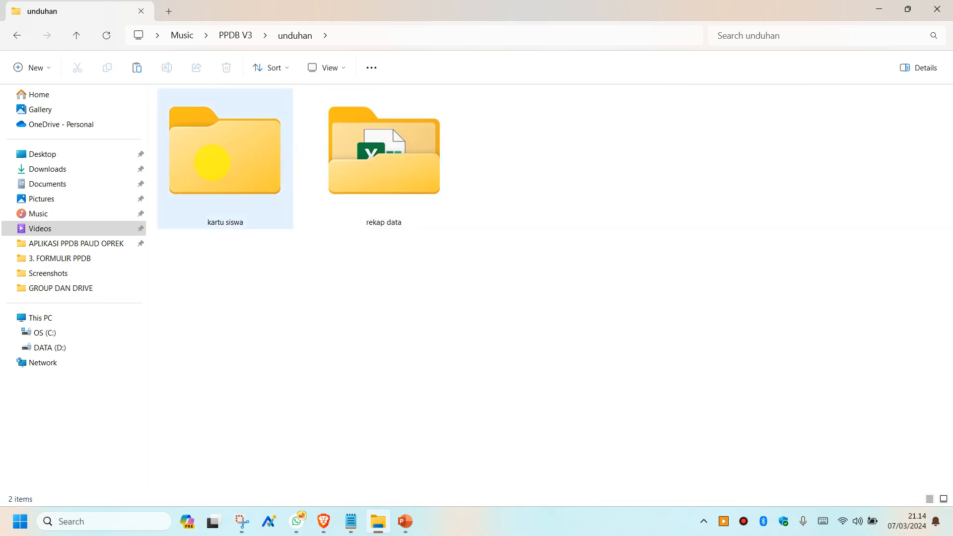
{"action": "left_click", "coordinate": [209, 164]}
{"action": "left_click", "coordinate": [367, 159]}
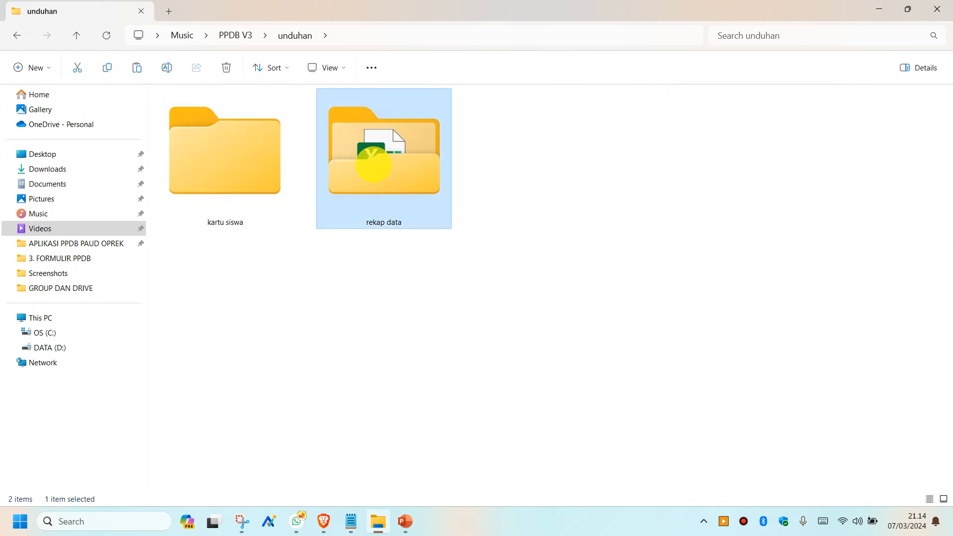
{"action": "left_click", "coordinate": [243, 35]}
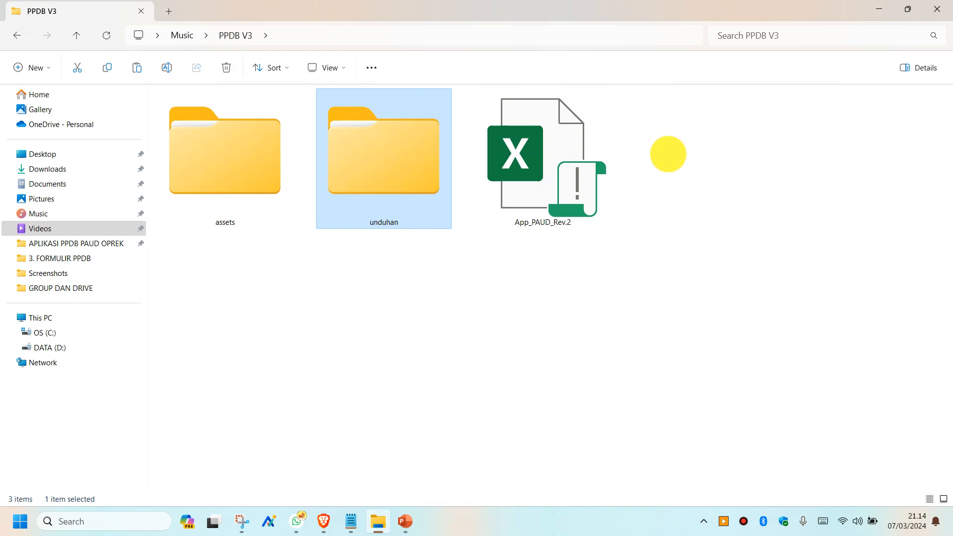
{"action": "left_click", "coordinate": [535, 153]}
- Tick Unblock in App_PAUD_Rev.2's Properties, apply it and close the dialog
{"action": "right_click", "coordinate": [538, 155]}
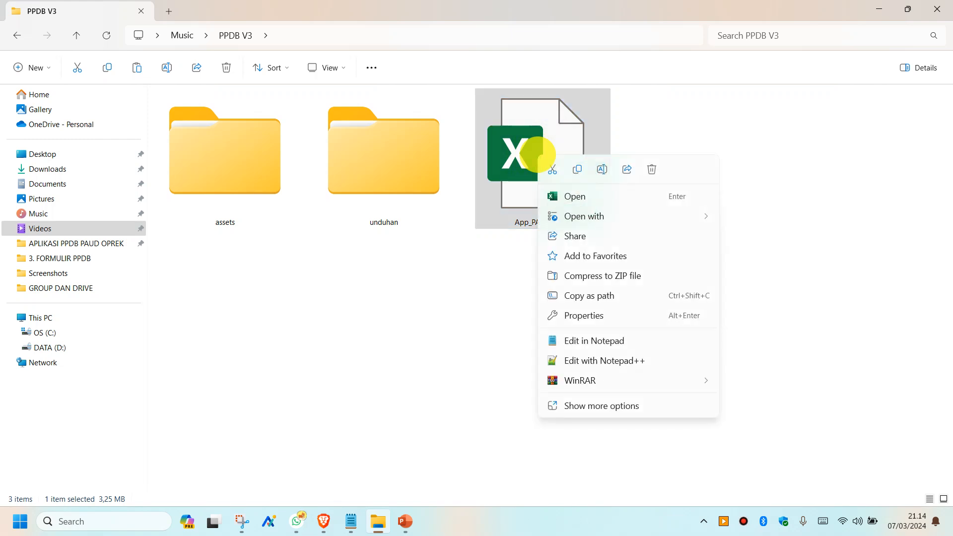
{"action": "left_click", "coordinate": [584, 316]}
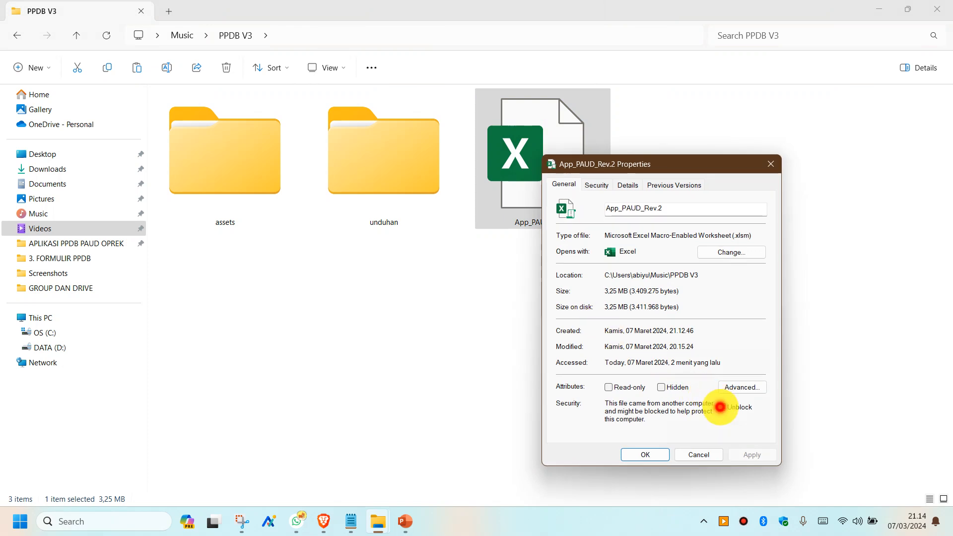
{"action": "left_click", "coordinate": [721, 407]}
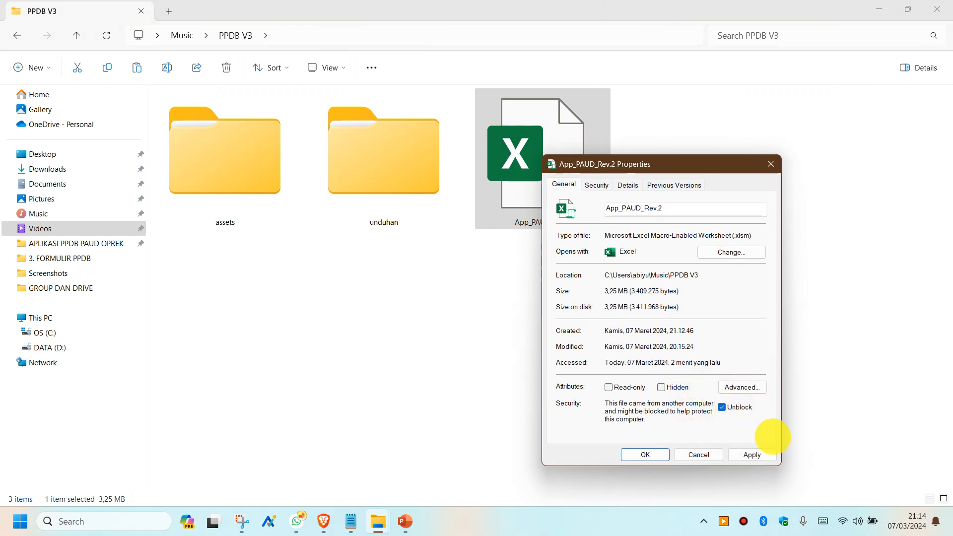
{"action": "left_click", "coordinate": [752, 455]}
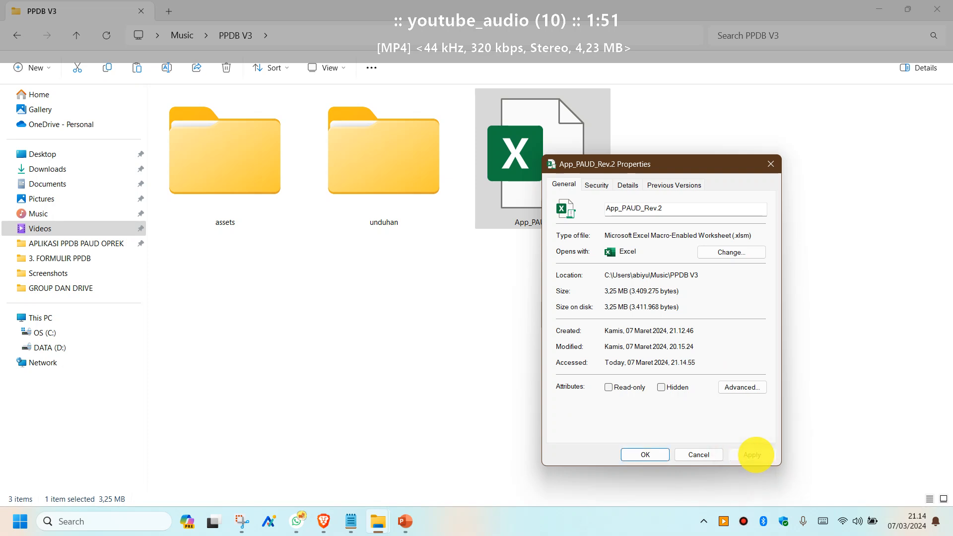
{"action": "left_click", "coordinate": [645, 454]}
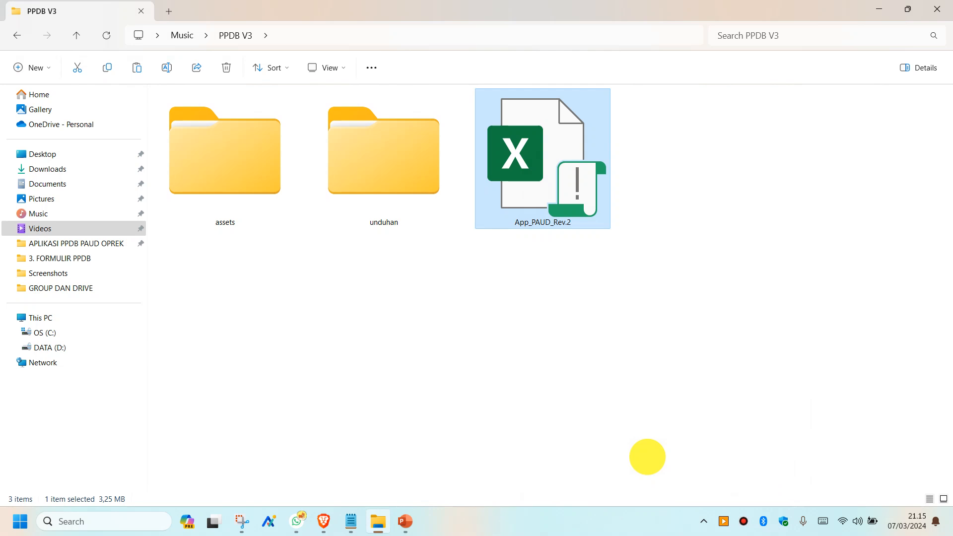
{"action": "mouse_move", "coordinate": [488, 2]}
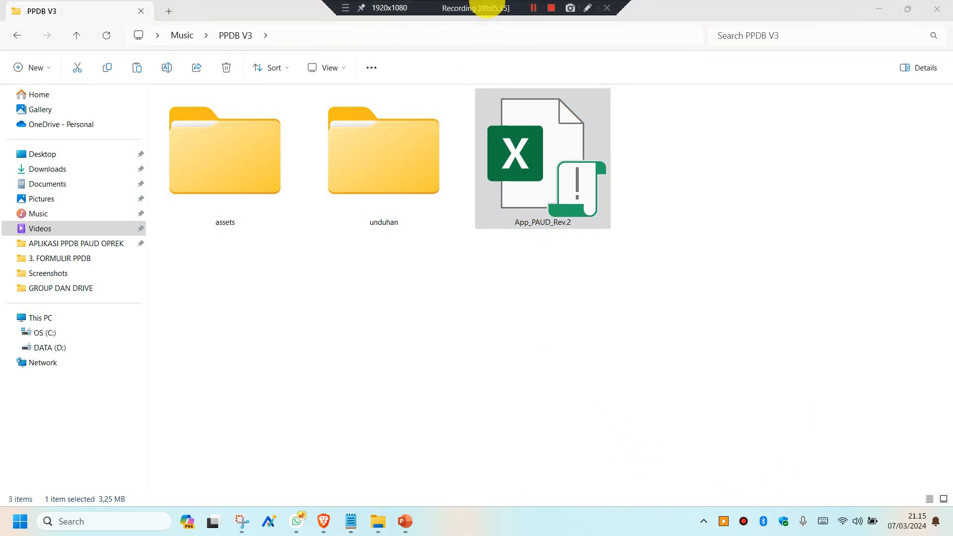
{"action": "left_click", "coordinate": [528, 7]}
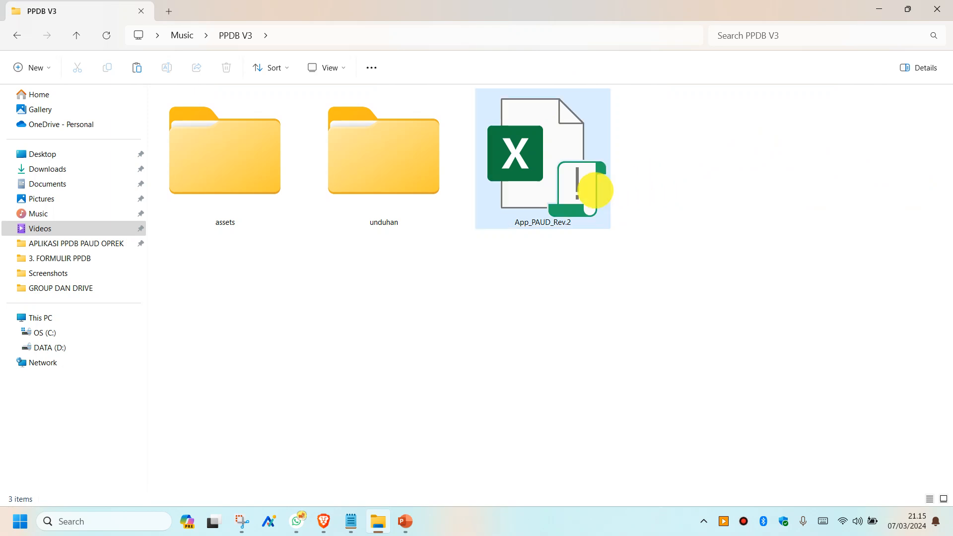
- Open App_PAUD_Rev.2 in Excel and sign in with the login password
{"action": "mouse_move", "coordinate": [604, 167]}
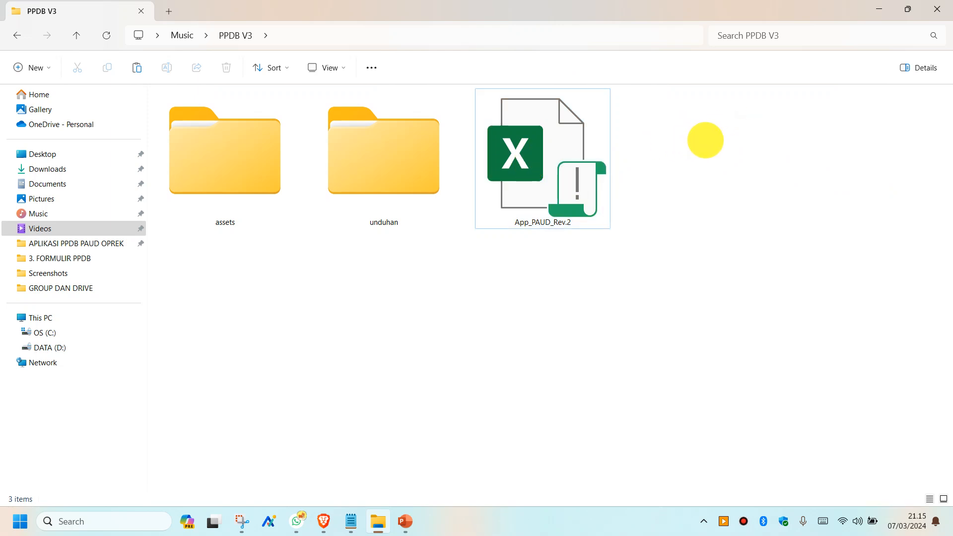
{"action": "left_click", "coordinate": [539, 168]}
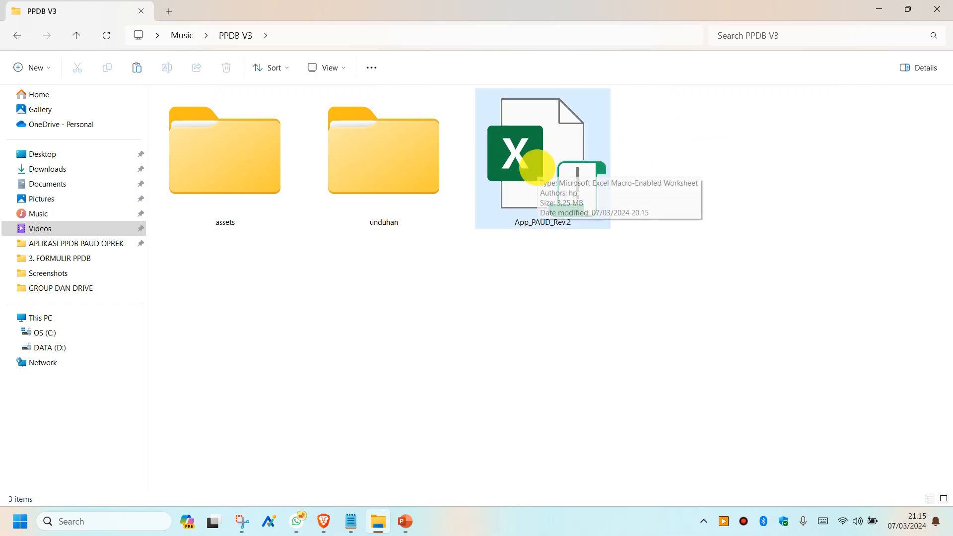
{"action": "double_click", "coordinate": [537, 168]}
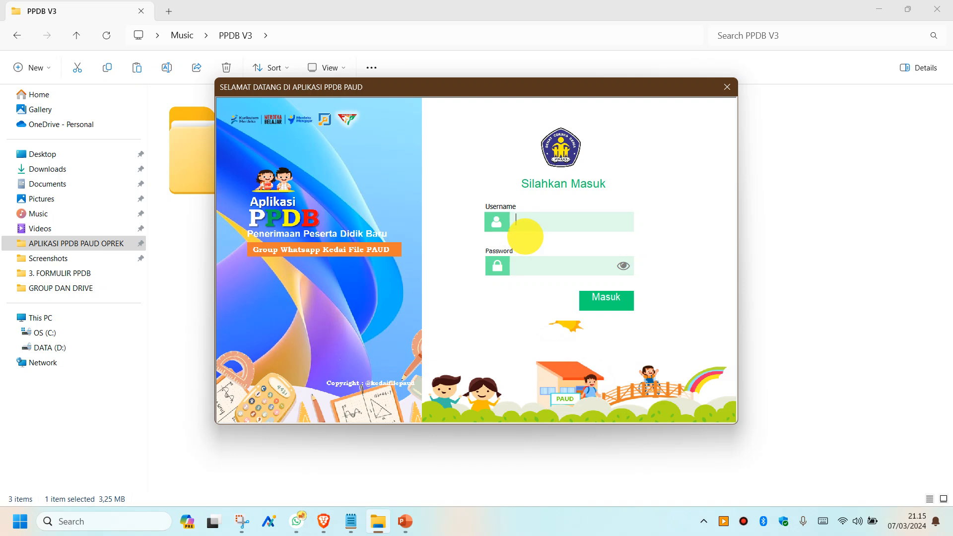
{"action": "type", "text": "admin"}
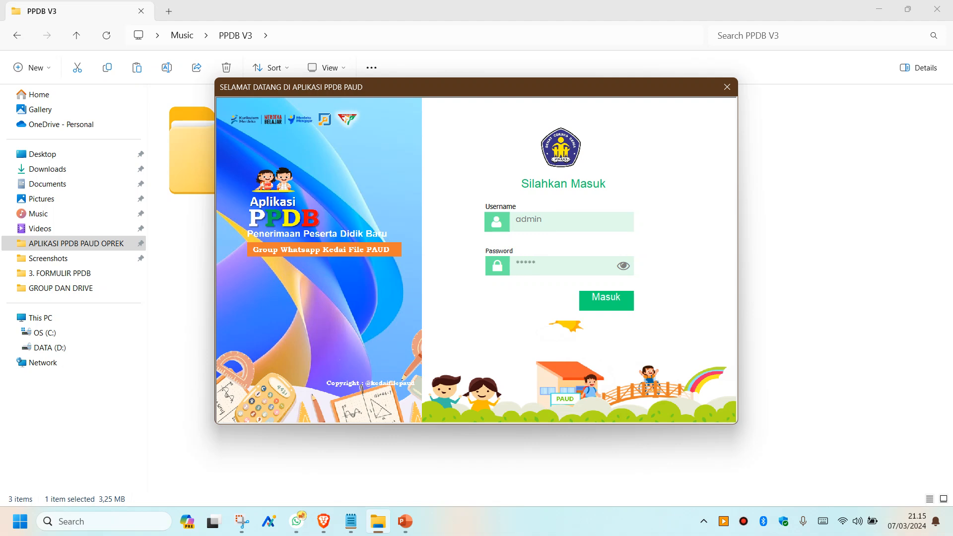
{"action": "left_click", "coordinate": [595, 302]}
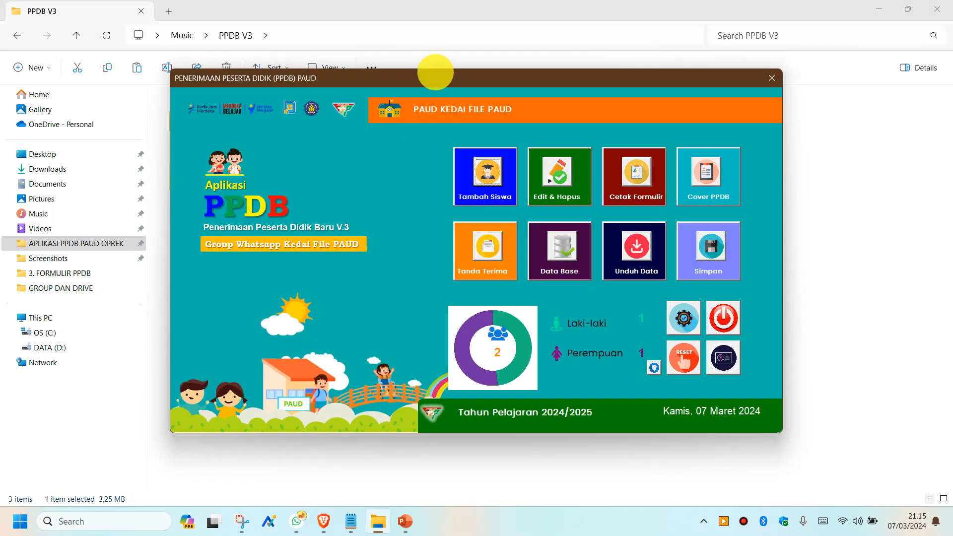
{"action": "left_click", "coordinate": [421, 76]}
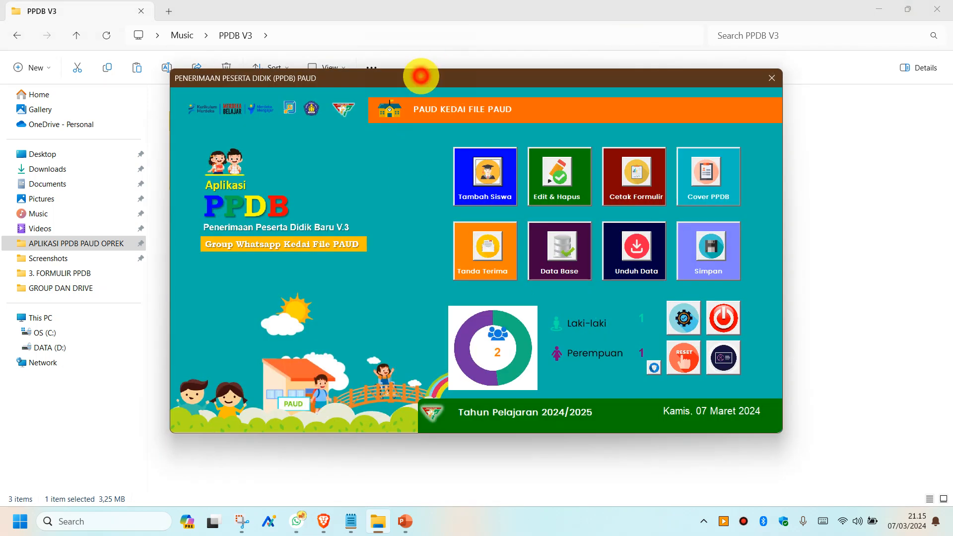
{"action": "mouse_move", "coordinate": [421, 76]}
{"action": "left_mouse_down"}
{"action": "mouse_move", "coordinate": [432, 100]}
{"action": "mouse_move", "coordinate": [424, 77]}
{"action": "left_mouse_up"}
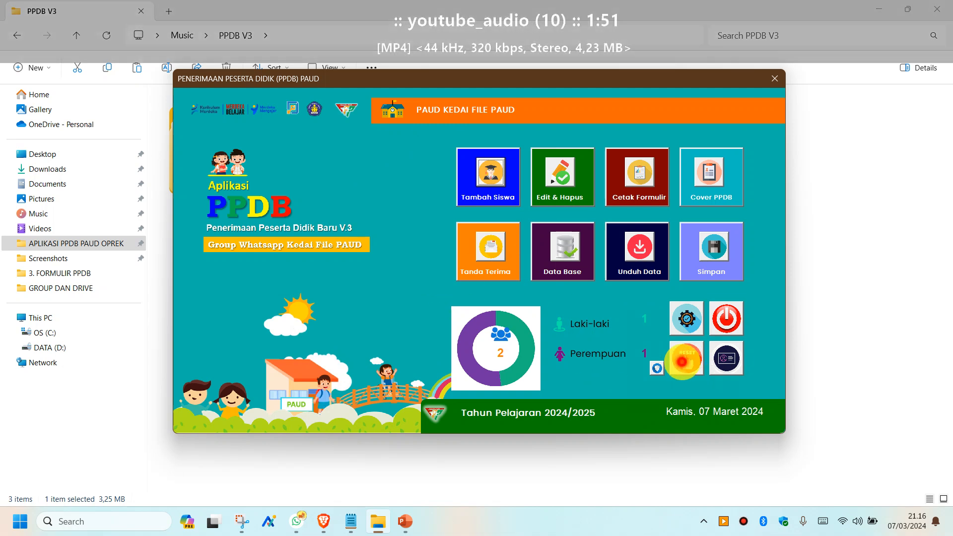
{"action": "left_click", "coordinate": [682, 362]}
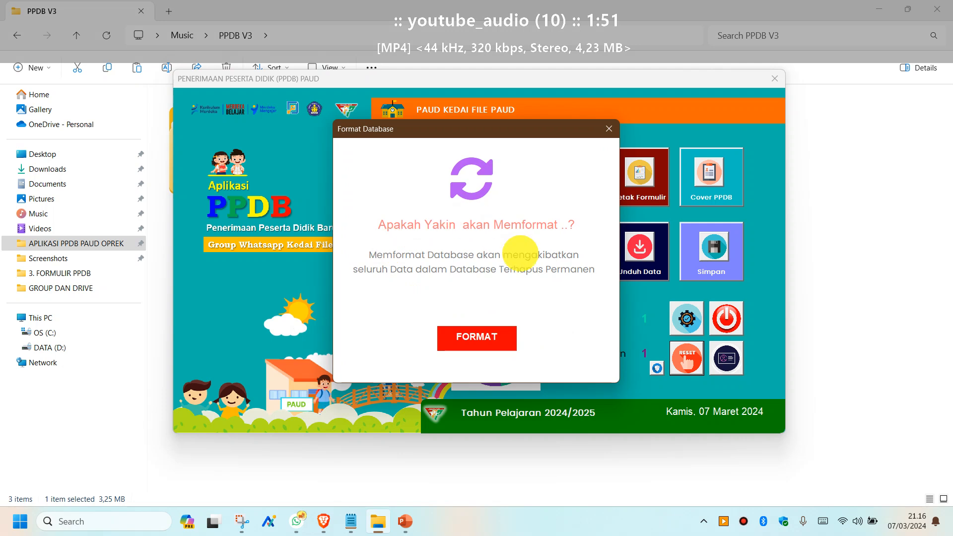
- Confirm the database reset and acknowledge the 'Seluruh Data dalam Database berhasil dihapus' message
{"action": "left_click", "coordinate": [481, 338]}
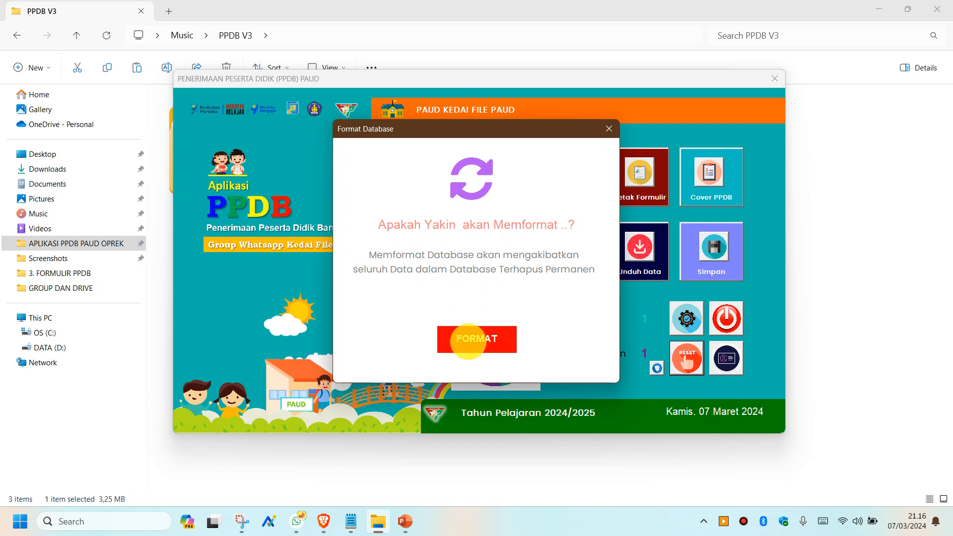
{"action": "left_click", "coordinate": [467, 342]}
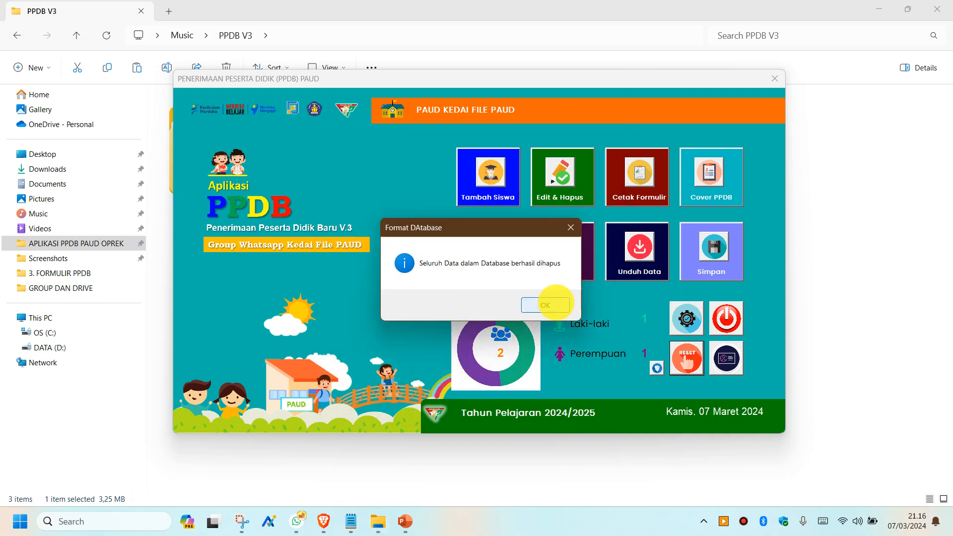
{"action": "left_click", "coordinate": [543, 304]}
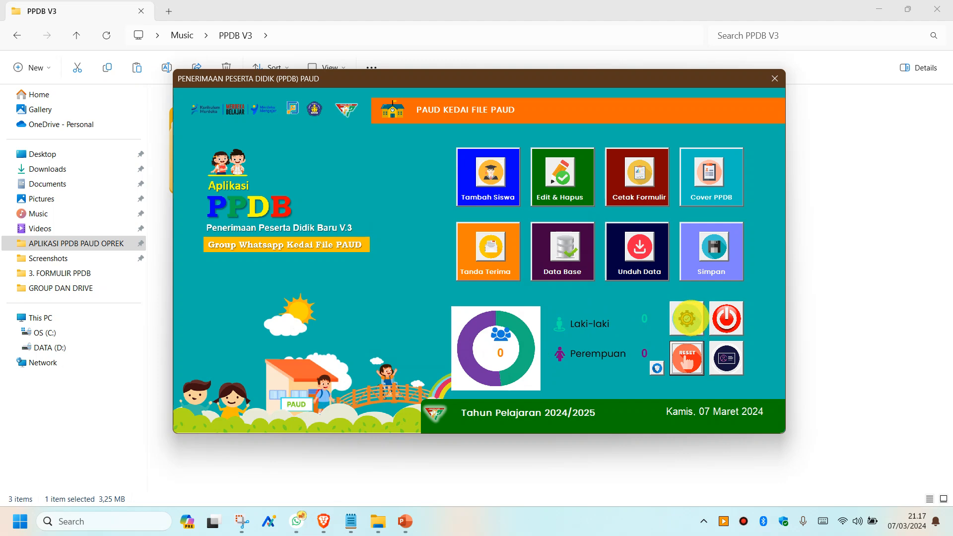
{"action": "left_click", "coordinate": [687, 318]}
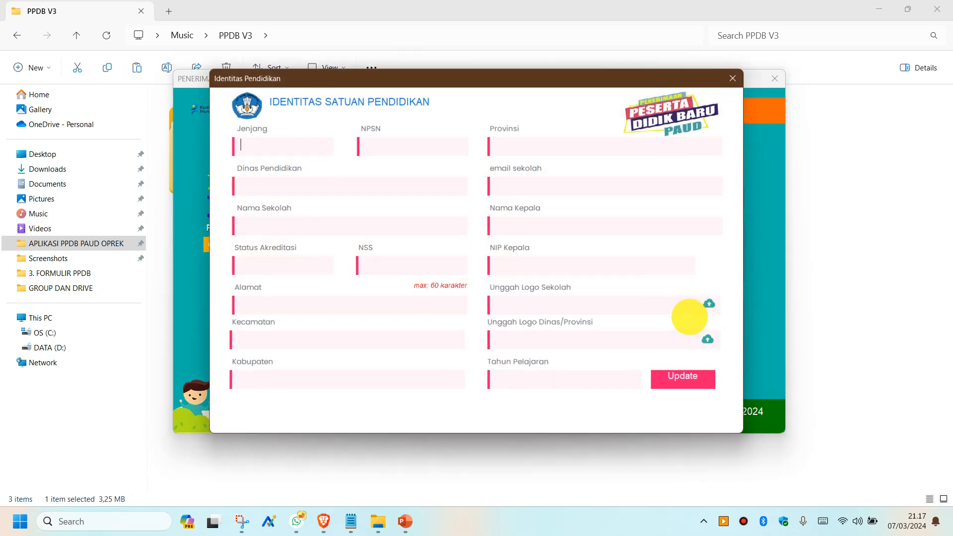
- Choose Jenjang PAUD, replace the NPSN with 677, and set Akreditasi C
{"action": "left_click", "coordinate": [308, 149]}
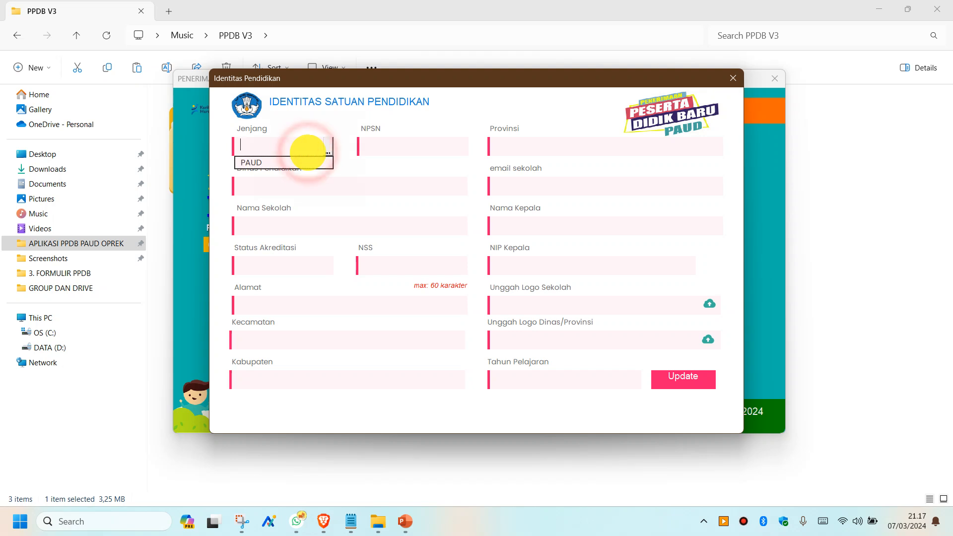
{"action": "left_click", "coordinate": [262, 167]}
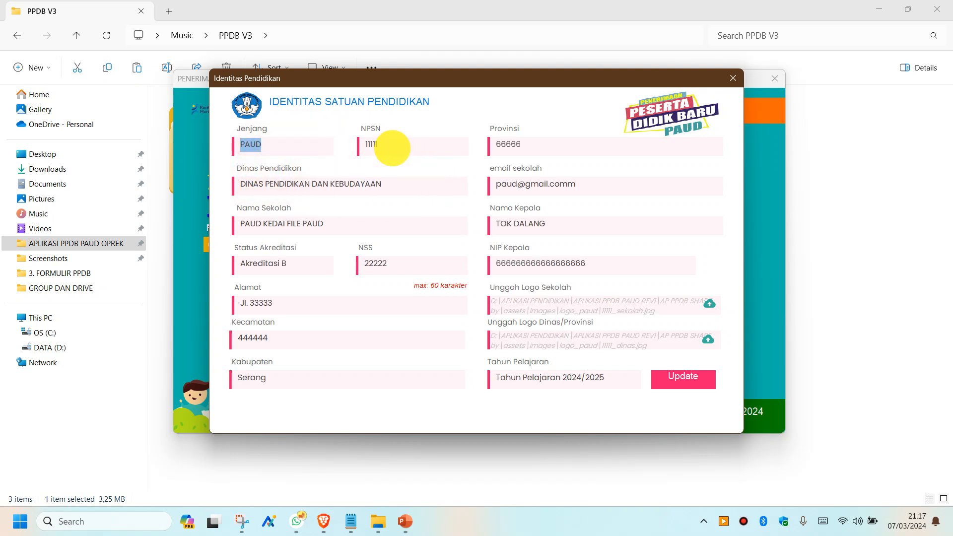
{"action": "left_click_drag", "start_coordinate": [416, 149], "coordinate": [315, 139]}
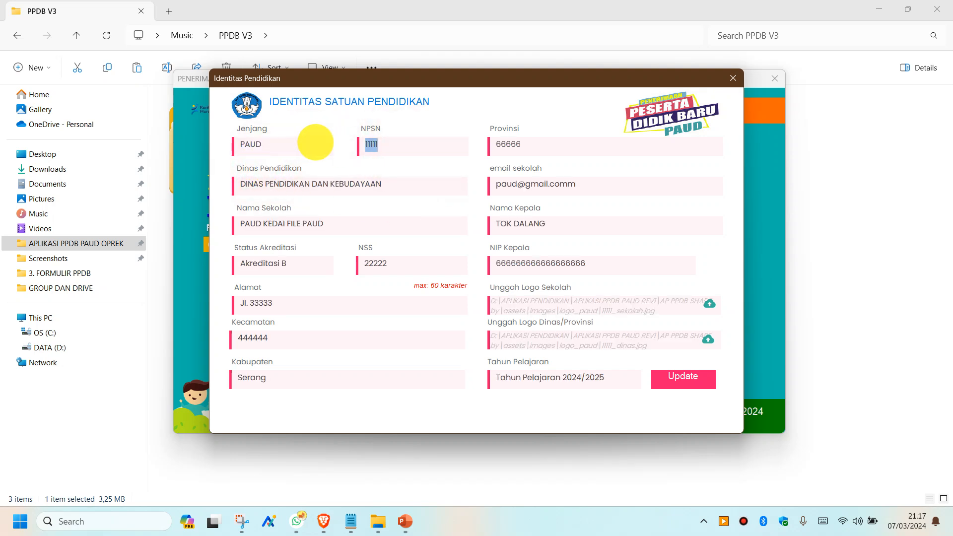
{"action": "type", "text": "6777777"}
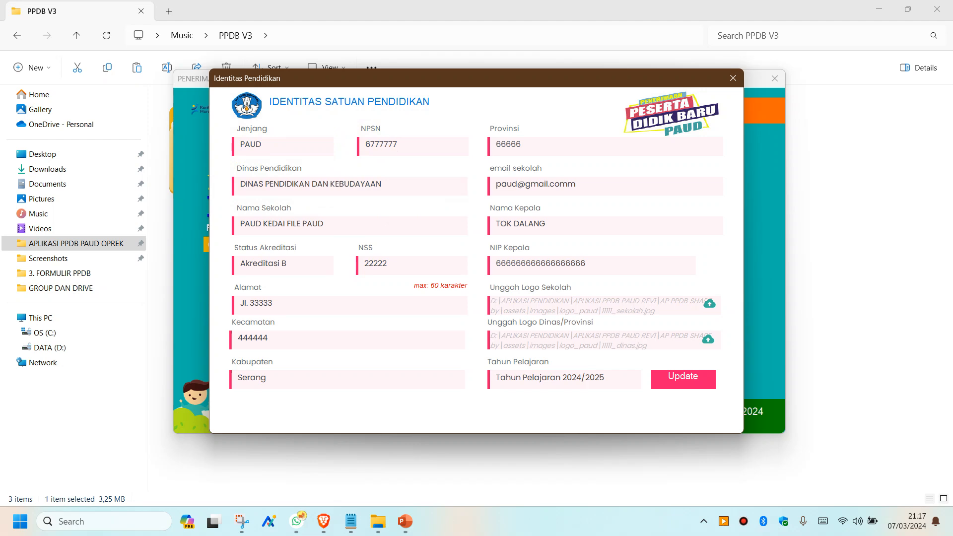
{"action": "left_click", "coordinate": [290, 269]}
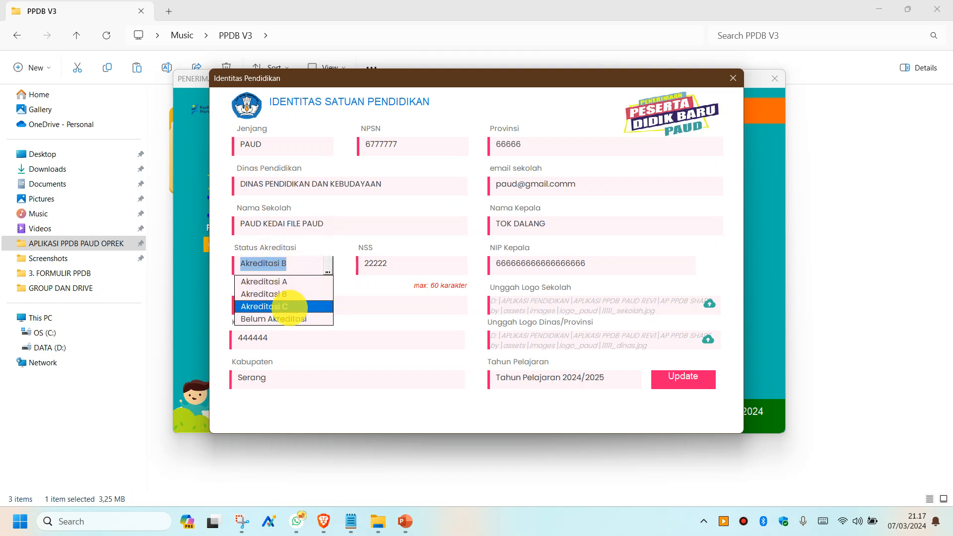
{"action": "left_click", "coordinate": [289, 307]}
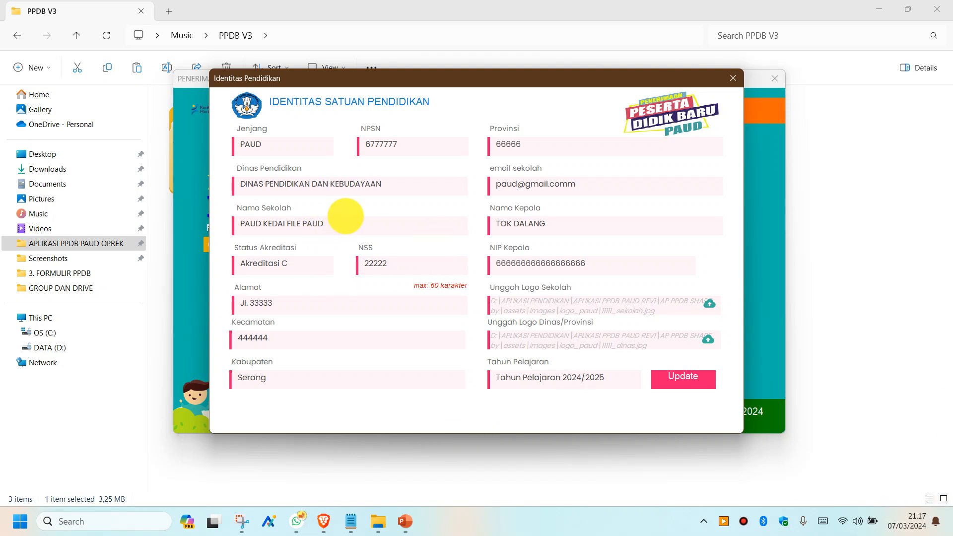
{"action": "left_click", "coordinate": [337, 225]}
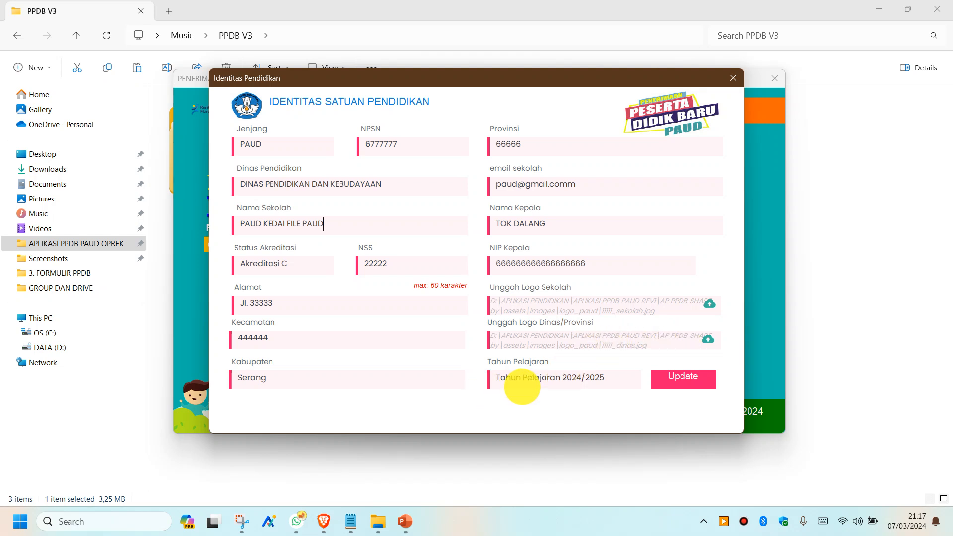
- Set Tahun Pelajaran 2024/2025, save with Update, and dismiss the success message
{"action": "left_click", "coordinate": [575, 378]}
{"action": "left_click", "coordinate": [564, 398]}
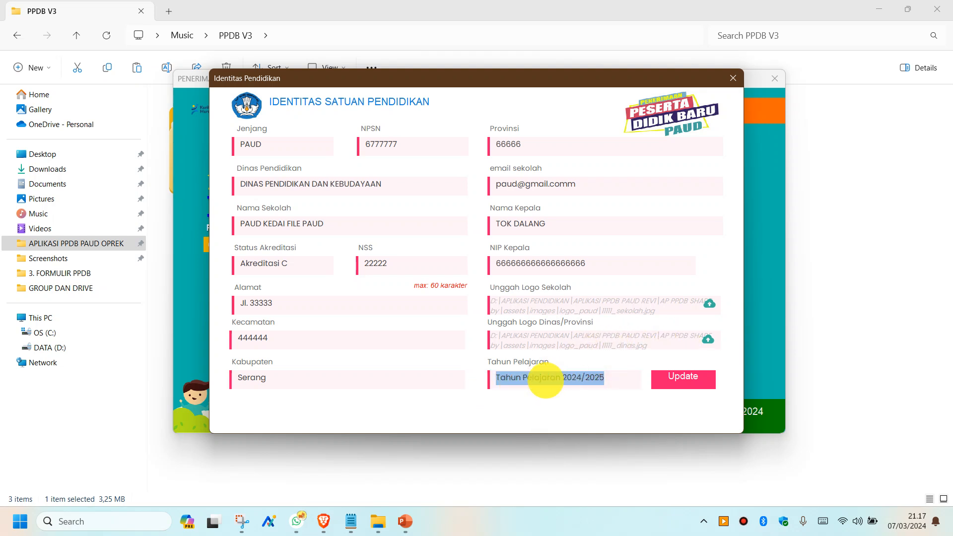
{"action": "left_click", "coordinate": [596, 379]}
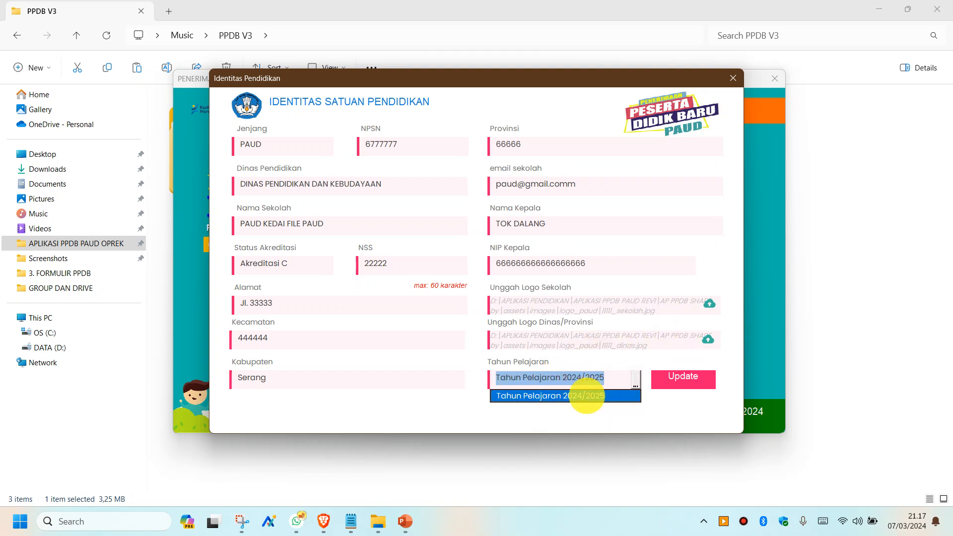
{"action": "left_click", "coordinate": [586, 395]}
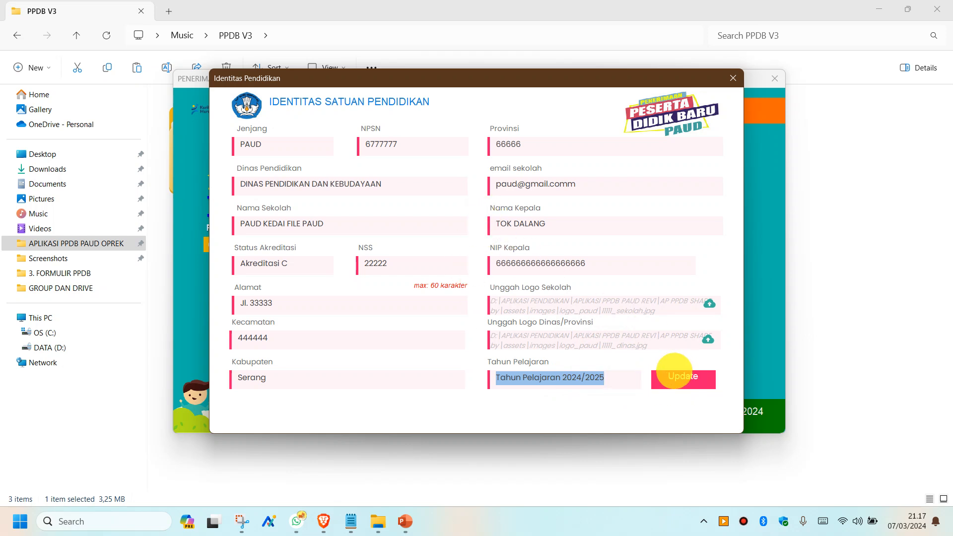
{"action": "left_click", "coordinate": [672, 379]}
{"action": "left_click", "coordinate": [528, 304]}
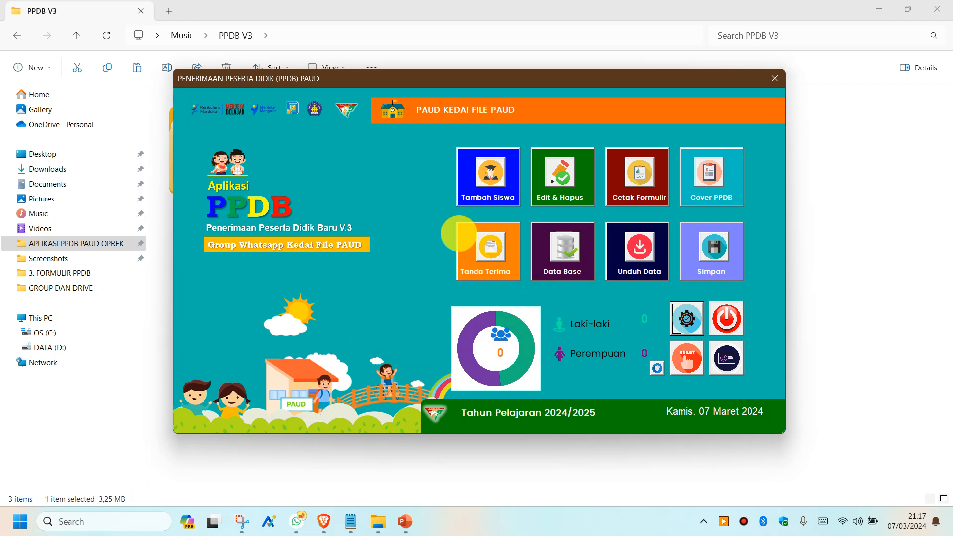
- Start a new Siswa Baru registration (REG-0001) and enter the student's full name
{"action": "left_click", "coordinate": [491, 173]}
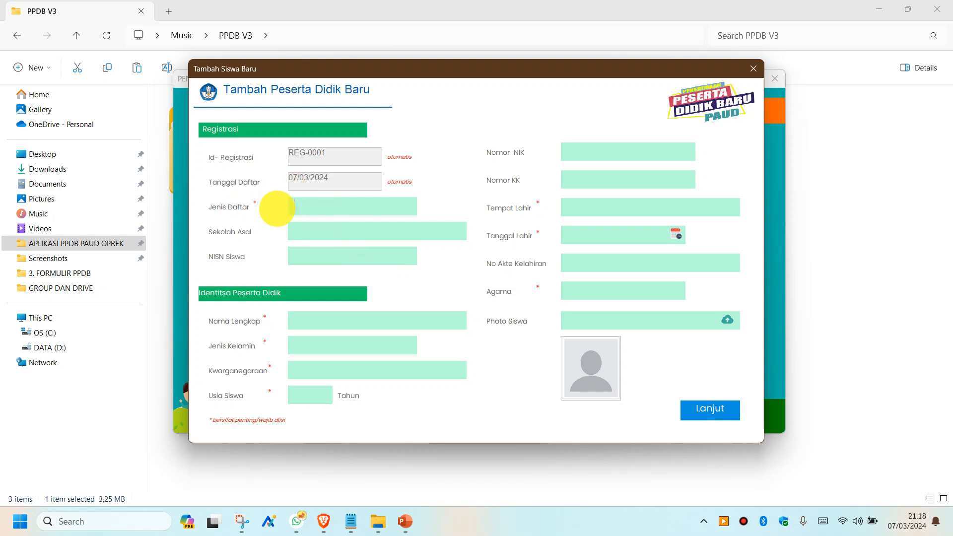
{"action": "left_click", "coordinate": [322, 209]}
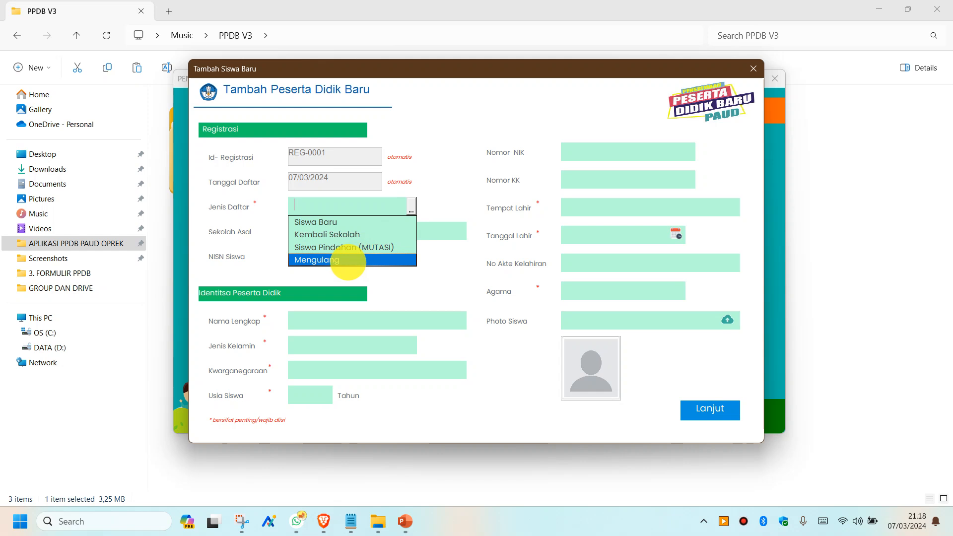
{"action": "left_click", "coordinate": [325, 221]}
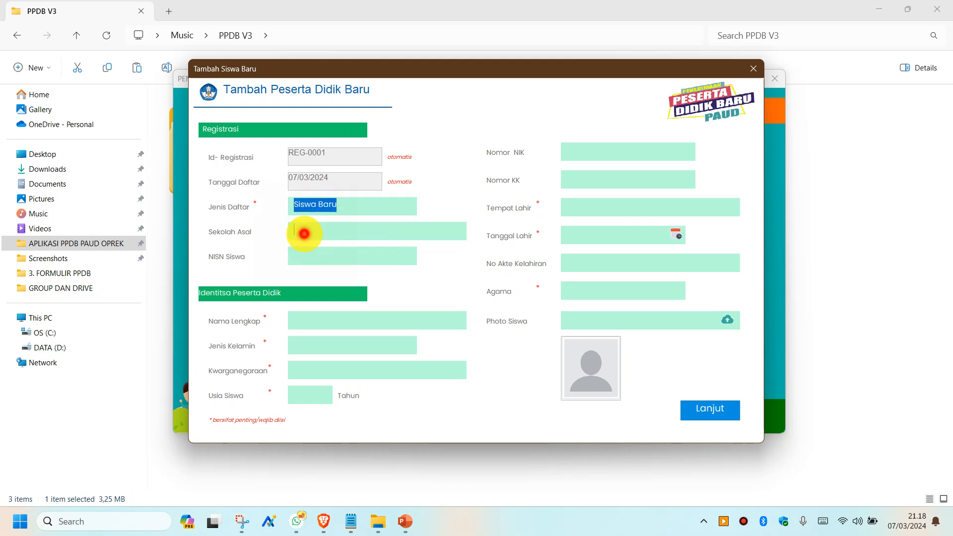
{"action": "left_click", "coordinate": [304, 233]}
{"action": "left_click", "coordinate": [311, 256]}
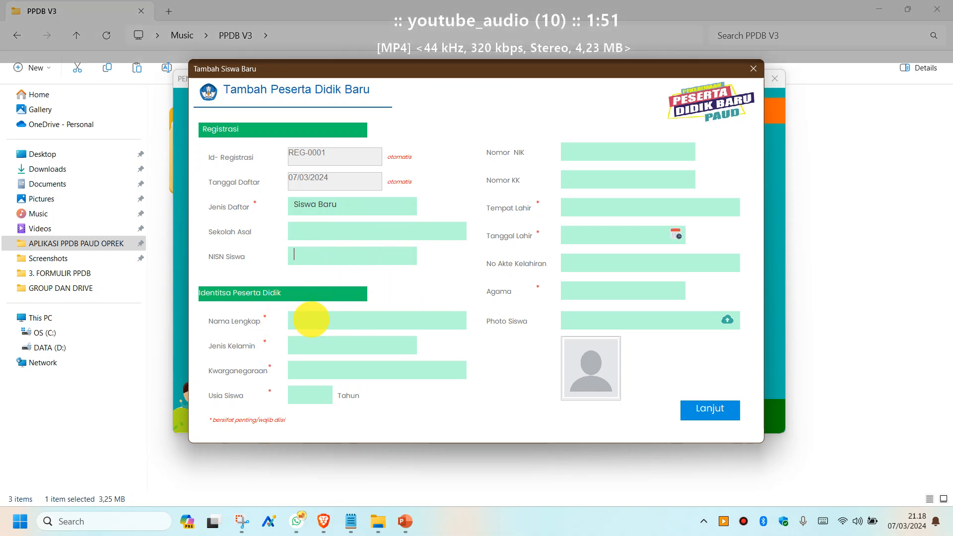
{"action": "left_click", "coordinate": [312, 317]}
{"action": "type", "text": "UPIN"}
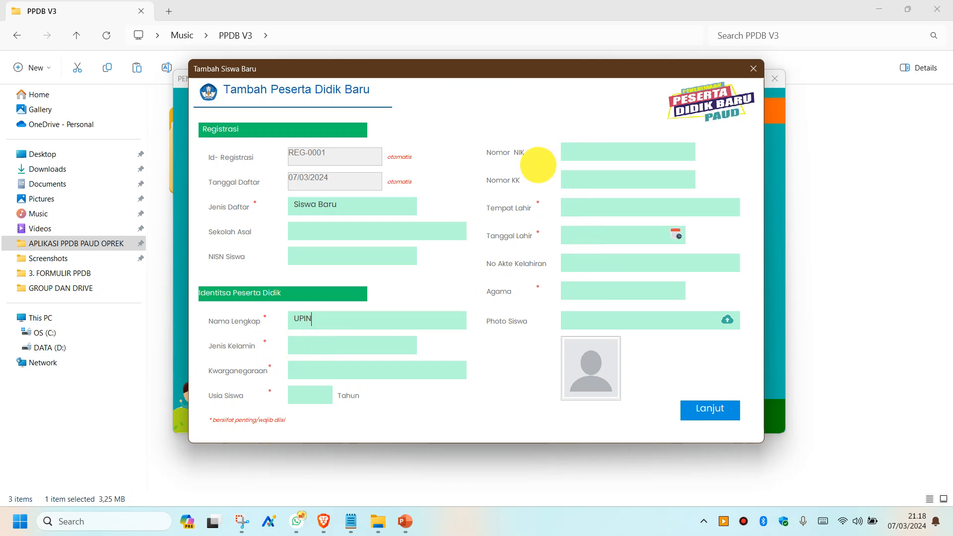
- Set gender Laki-laki and citizenship Indonesia (WNI), and enter the NIK, KK and birthplace Banten
{"action": "left_click", "coordinate": [319, 349]}
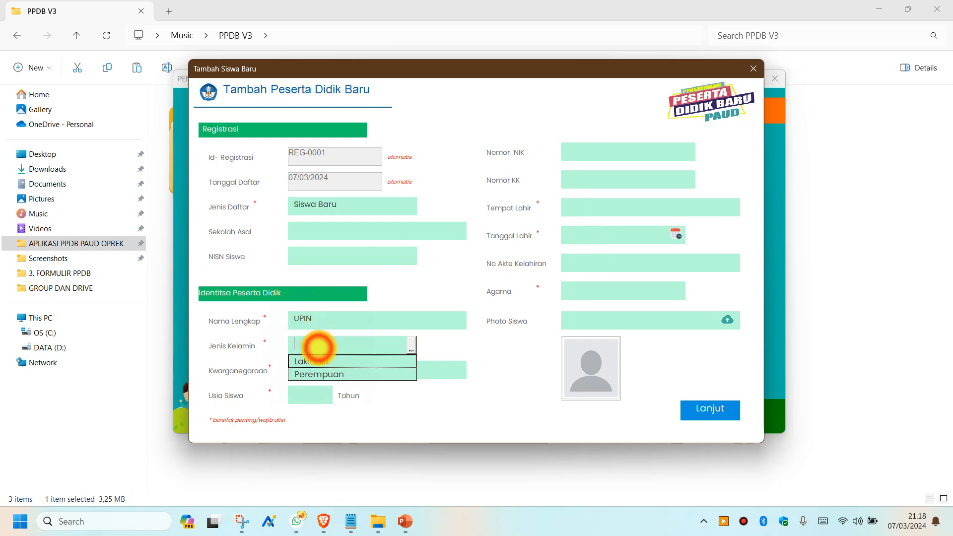
{"action": "left_click", "coordinate": [319, 362]}
{"action": "left_click", "coordinate": [318, 374]}
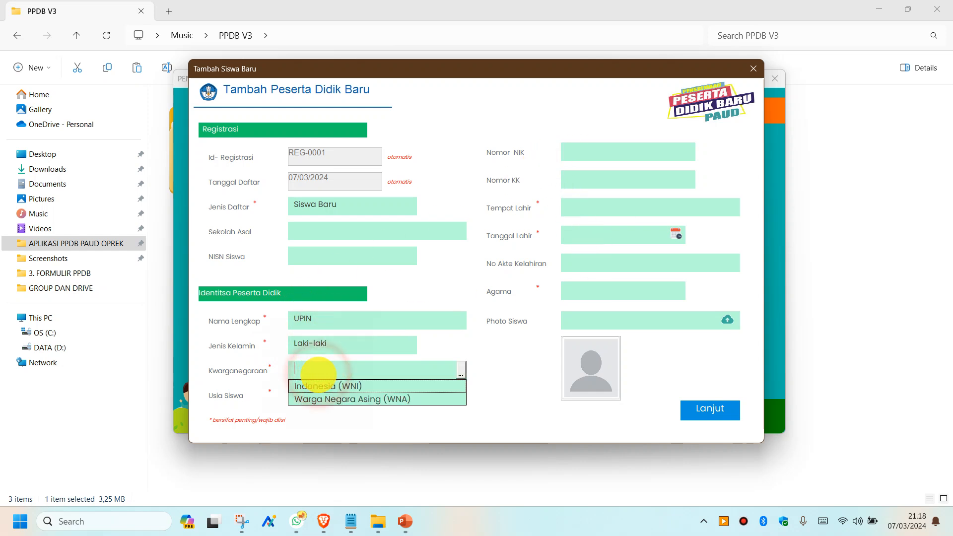
{"action": "left_click", "coordinate": [319, 384]}
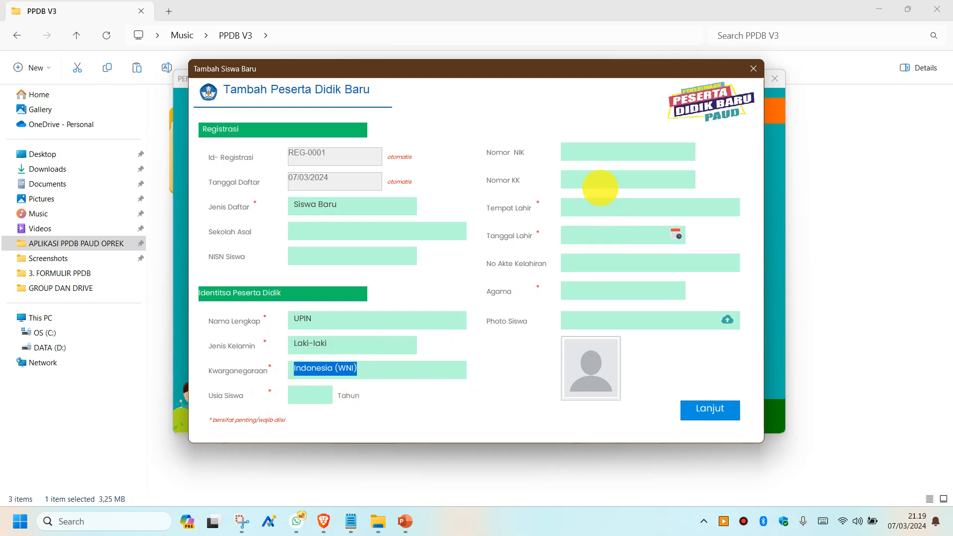
{"action": "left_click", "coordinate": [578, 149]}
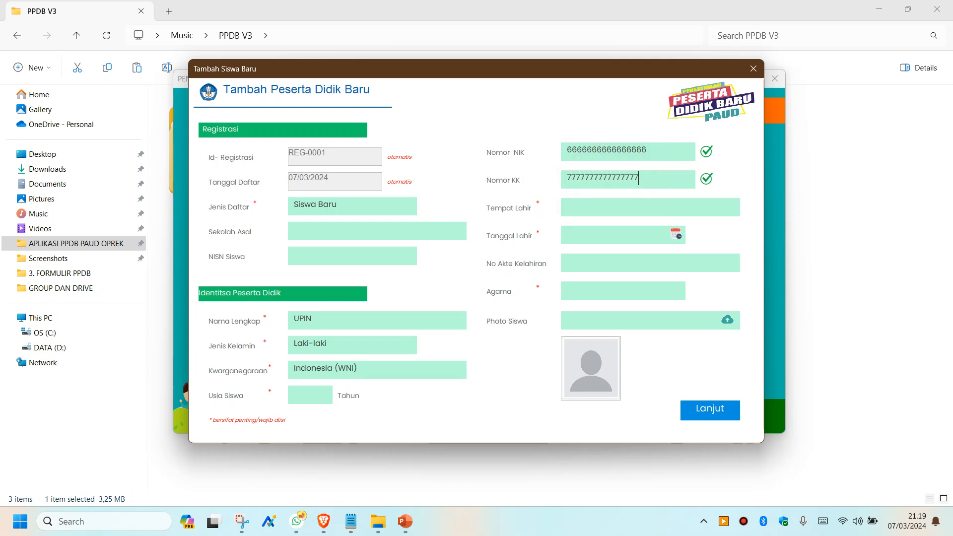
{"action": "left_click", "coordinate": [578, 212]}
- Begin the birth date in the calendar by choosing Januari as the month
{"action": "left_click", "coordinate": [618, 206]}
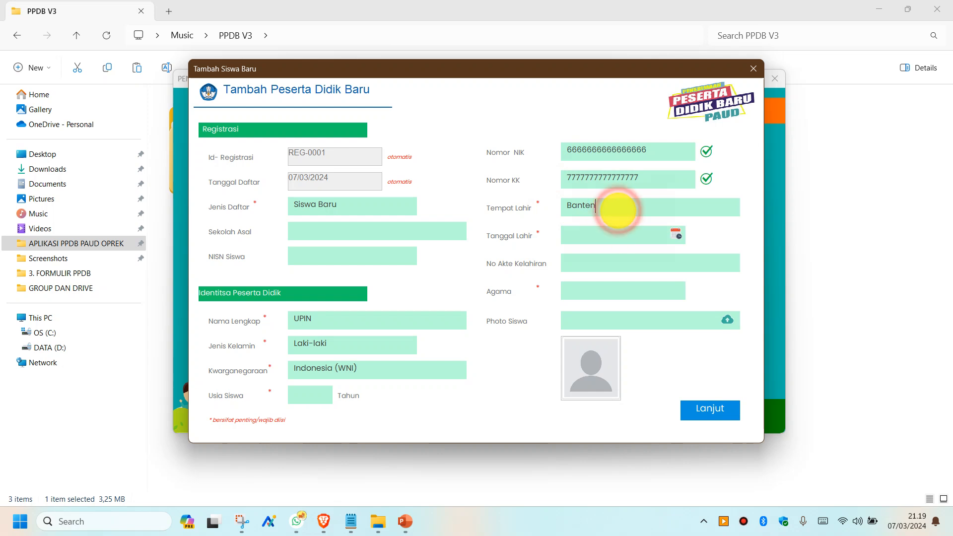
{"action": "left_click", "coordinate": [677, 236]}
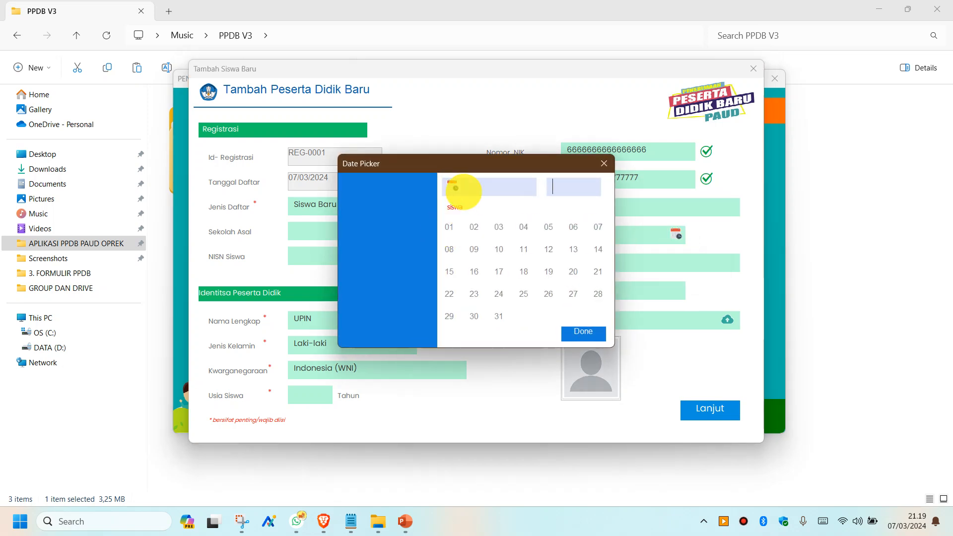
{"action": "left_click", "coordinate": [454, 188]}
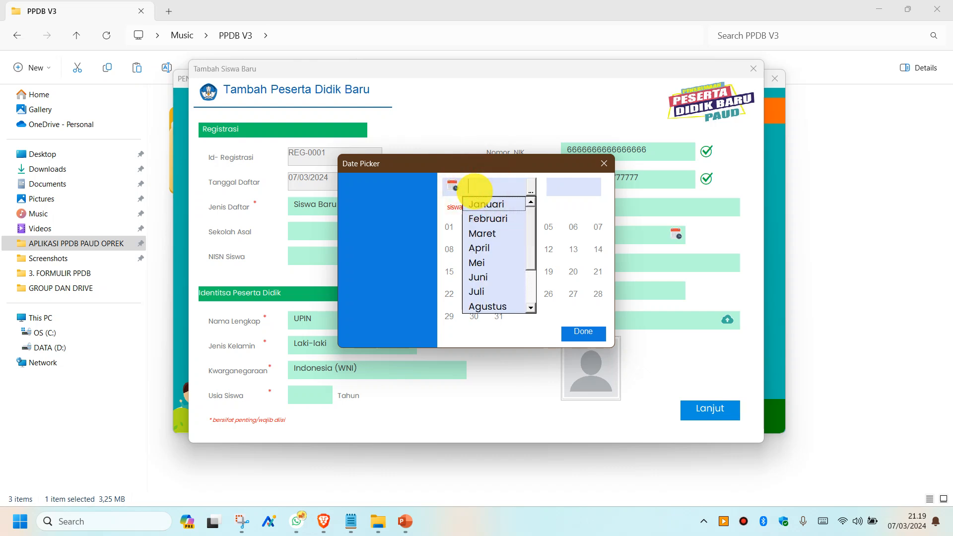
{"action": "left_click", "coordinate": [485, 203]}
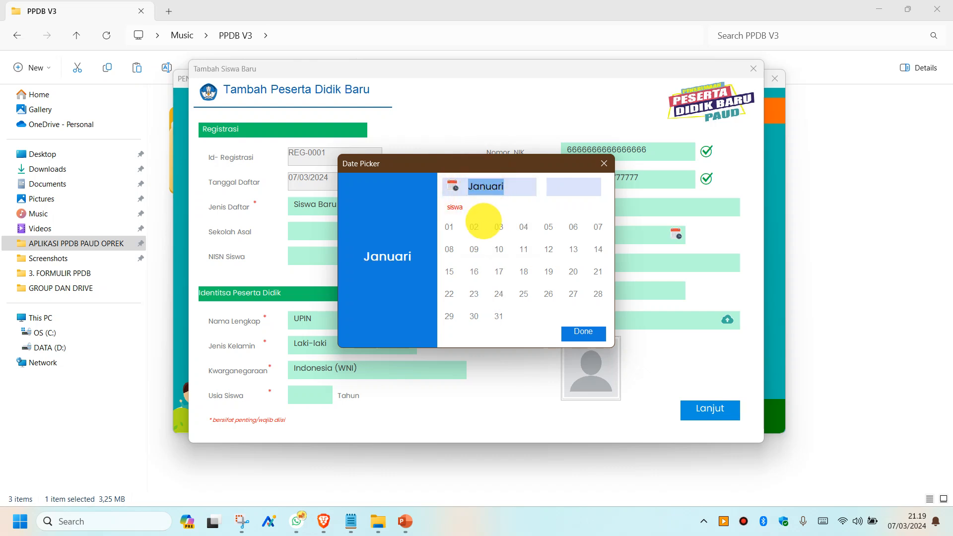
- Complete the birth date as 02 Januari 2021 and set religion to Islam
{"action": "left_click", "coordinate": [472, 228]}
{"action": "left_click", "coordinate": [558, 188]}
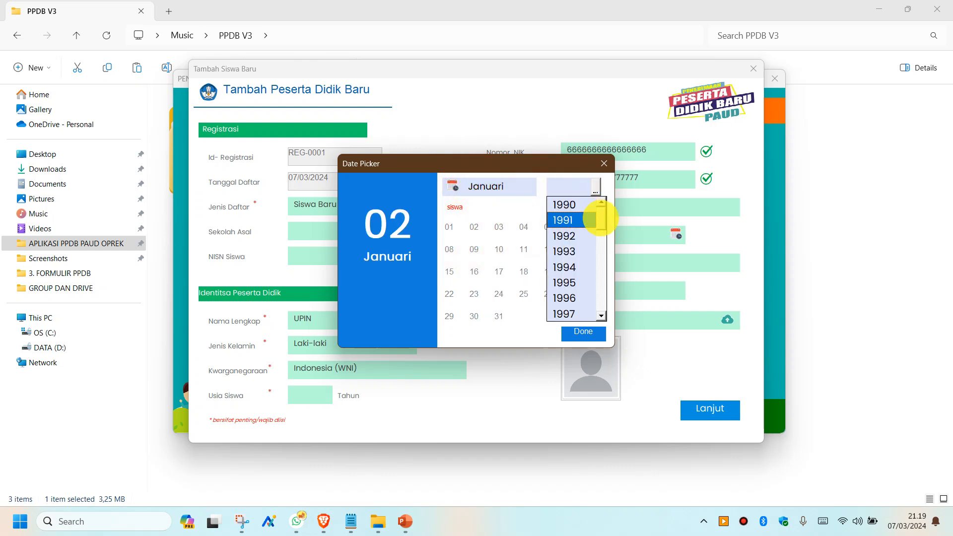
{"action": "left_click_drag", "start_coordinate": [600, 216], "coordinate": [603, 315]}
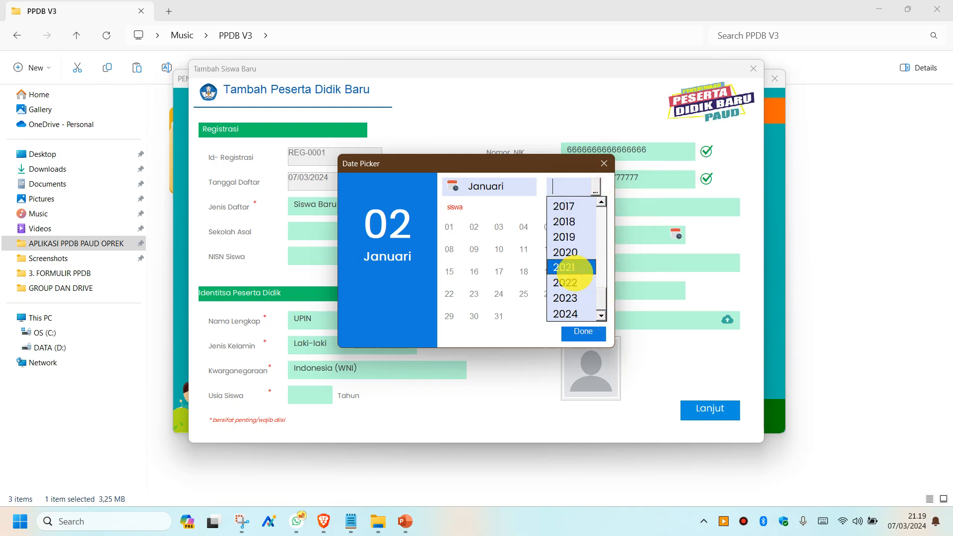
{"action": "left_click", "coordinate": [573, 273]}
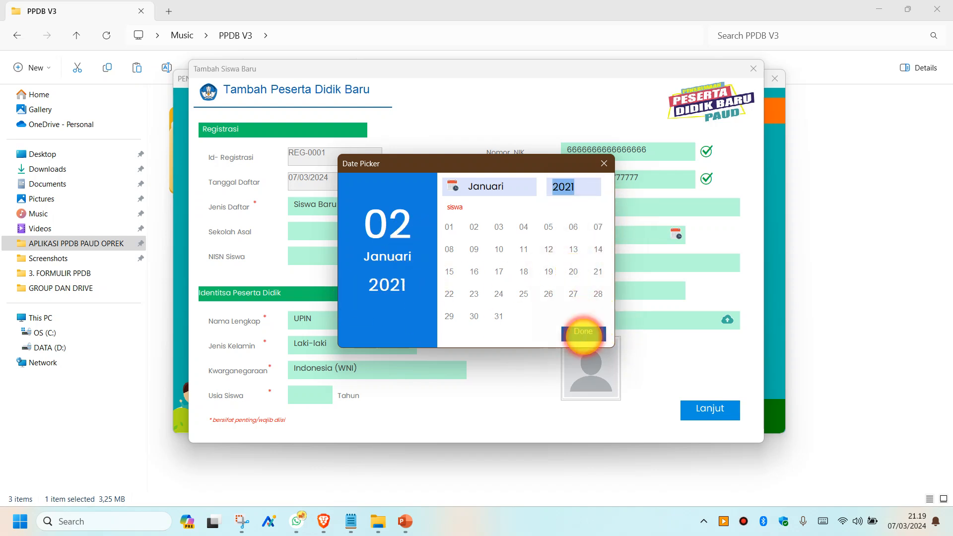
{"action": "left_click", "coordinate": [583, 334]}
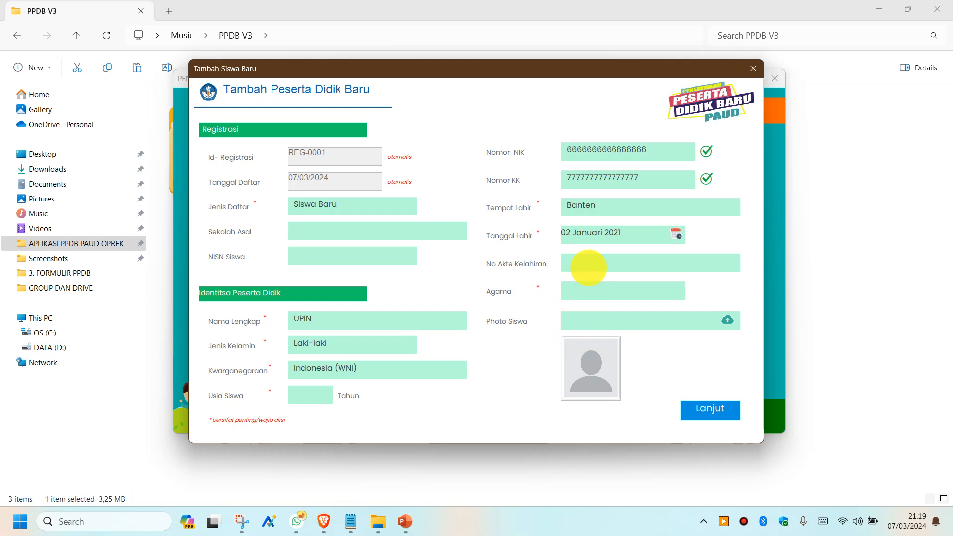
{"action": "left_click", "coordinate": [595, 295]}
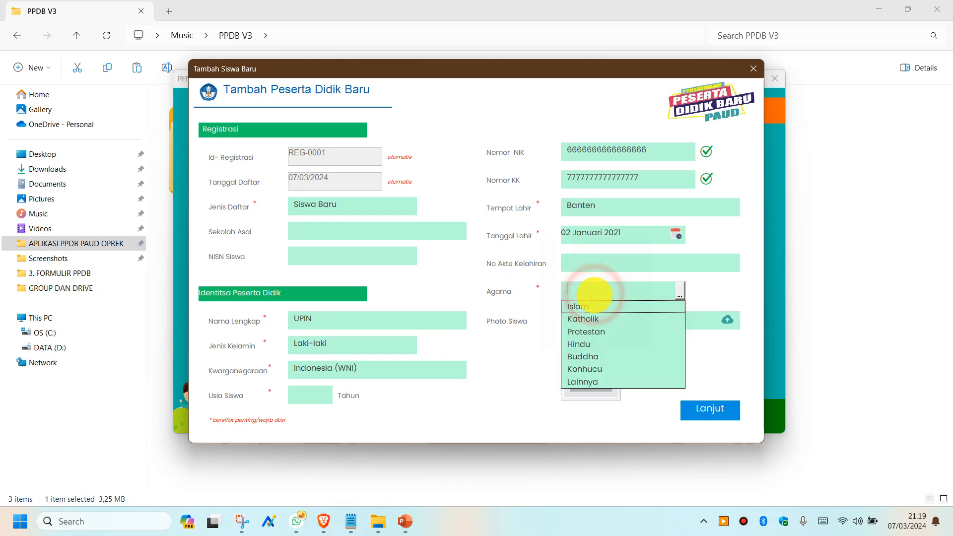
{"action": "left_click", "coordinate": [594, 306]}
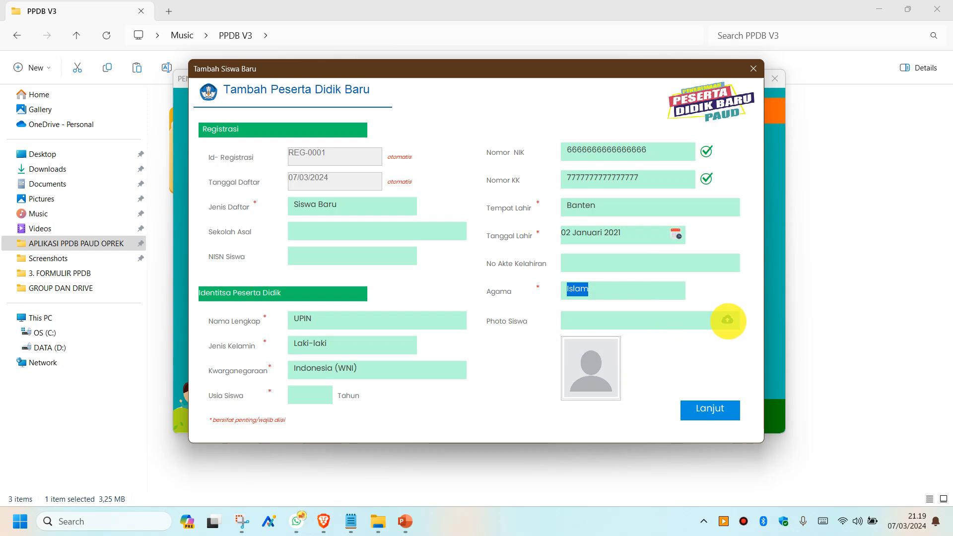
- Attach the child's photo from the Pictures folder to the Photo Siswa field
{"action": "left_click", "coordinate": [728, 321]}
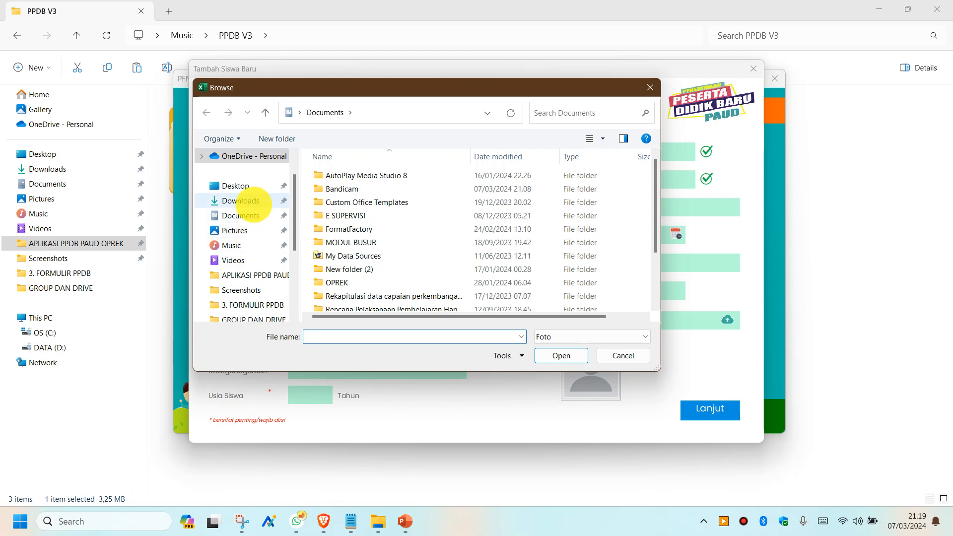
{"action": "left_click", "coordinate": [243, 230]}
{"action": "scroll", "coordinate": [431, 213], "scroll_direction": "down", "scroll_amount": 10}
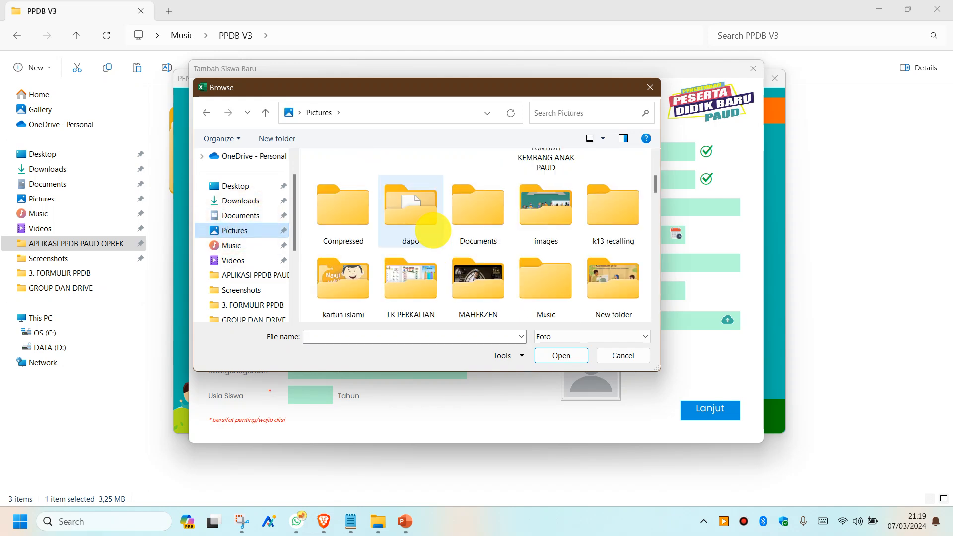
{"action": "left_click", "coordinate": [454, 194]}
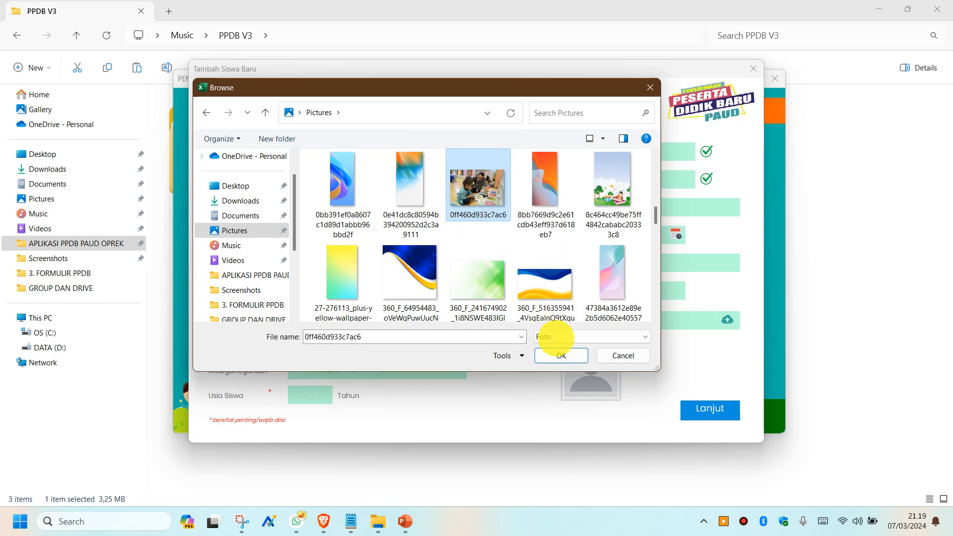
{"action": "left_click", "coordinate": [560, 355]}
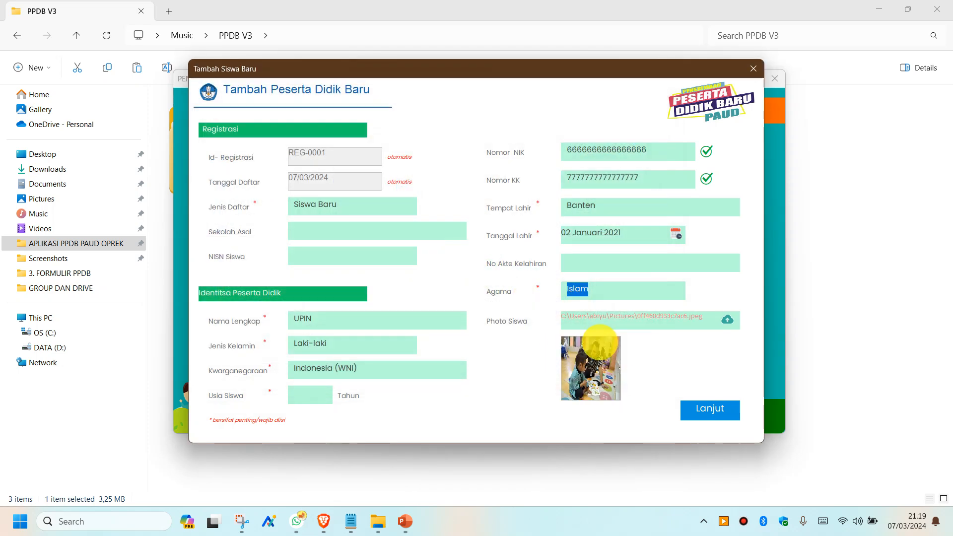
- Fill the missing age field with 3 Tahun and move to the address and welfare page
{"action": "left_click", "coordinate": [716, 409]}
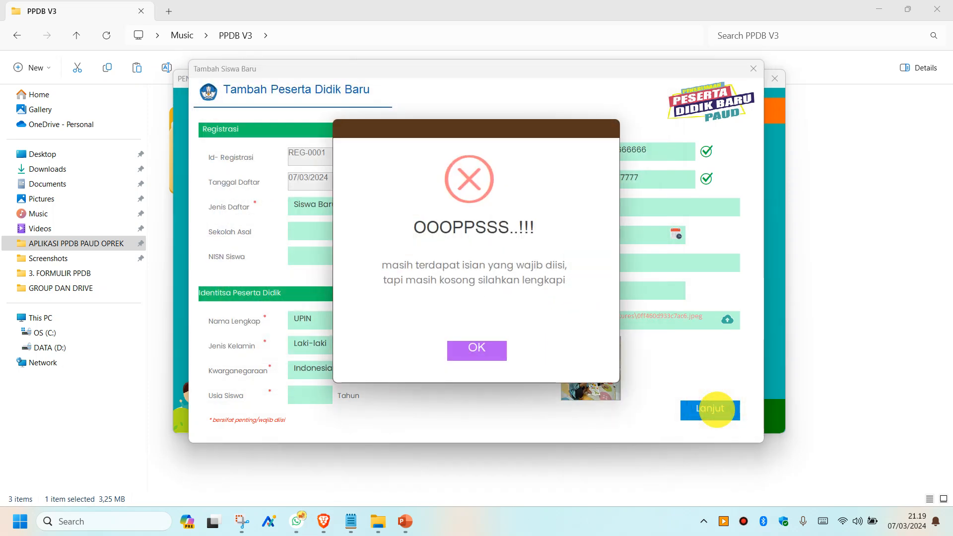
{"action": "left_click", "coordinate": [477, 347]}
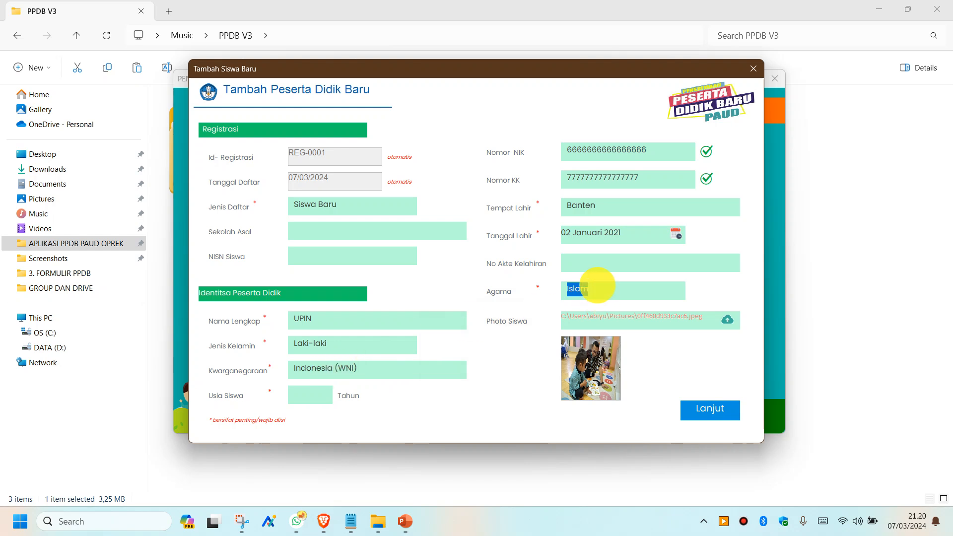
{"action": "left_click", "coordinate": [589, 263]}
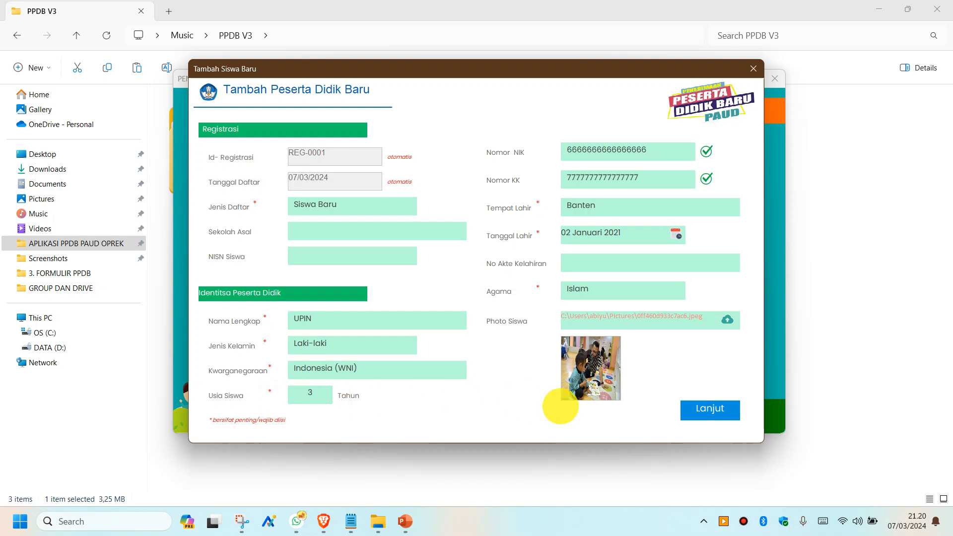
{"action": "left_click", "coordinate": [718, 410]}
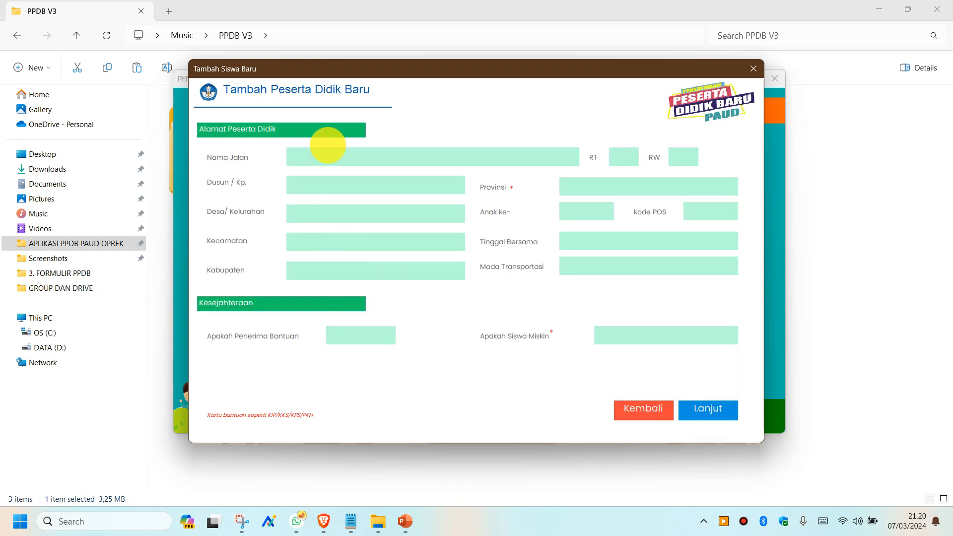
- Set province to Banten, child order to 1, and postcode to 456
{"action": "left_click", "coordinate": [360, 159]}
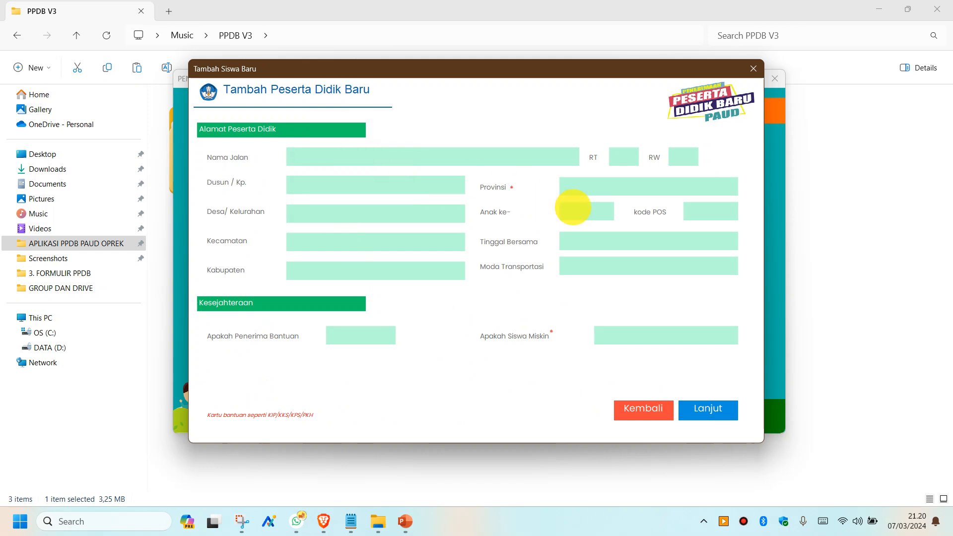
{"action": "left_click", "coordinate": [581, 189]}
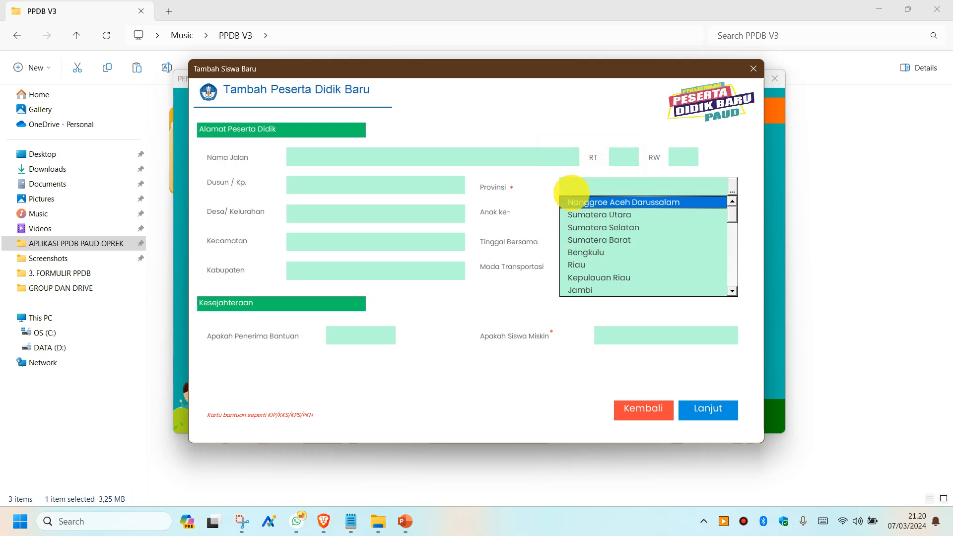
{"action": "left_click", "coordinate": [572, 195]}
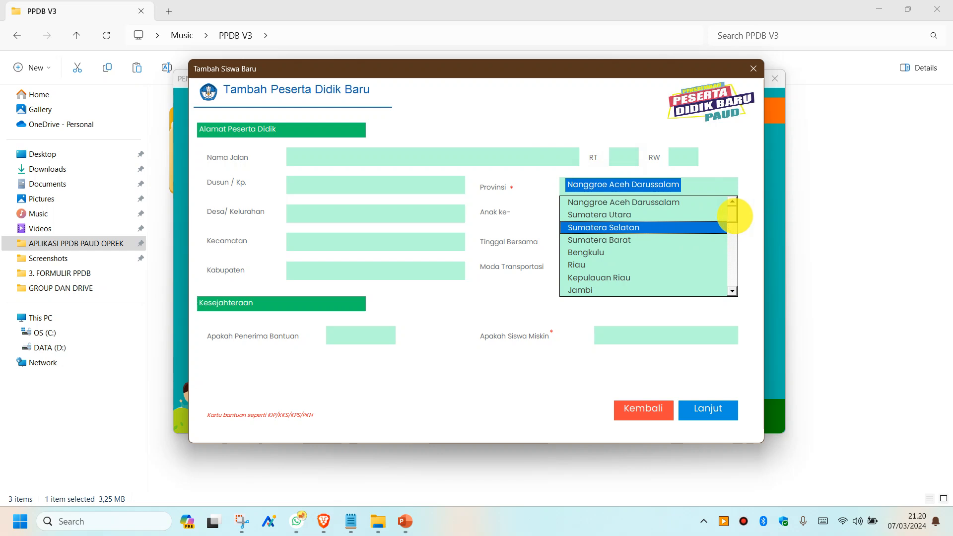
{"action": "left_click_drag", "start_coordinate": [732, 214], "coordinate": [735, 235]}
{"action": "scroll", "coordinate": [670, 238], "scroll_direction": "down", "scroll_amount": 2}
{"action": "left_click", "coordinate": [602, 240]}
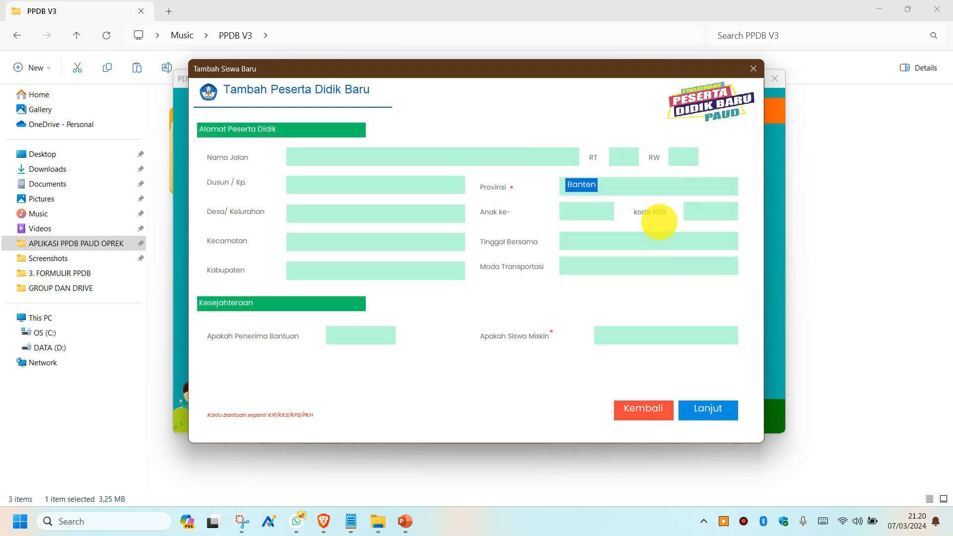
{"action": "left_click", "coordinate": [585, 209]}
{"action": "left_click", "coordinate": [589, 228]}
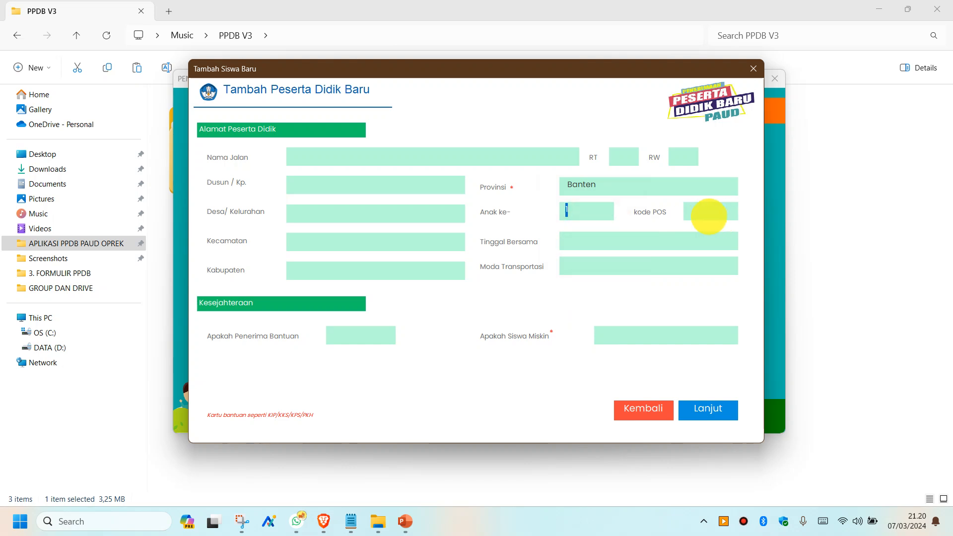
{"action": "left_click", "coordinate": [704, 213]}
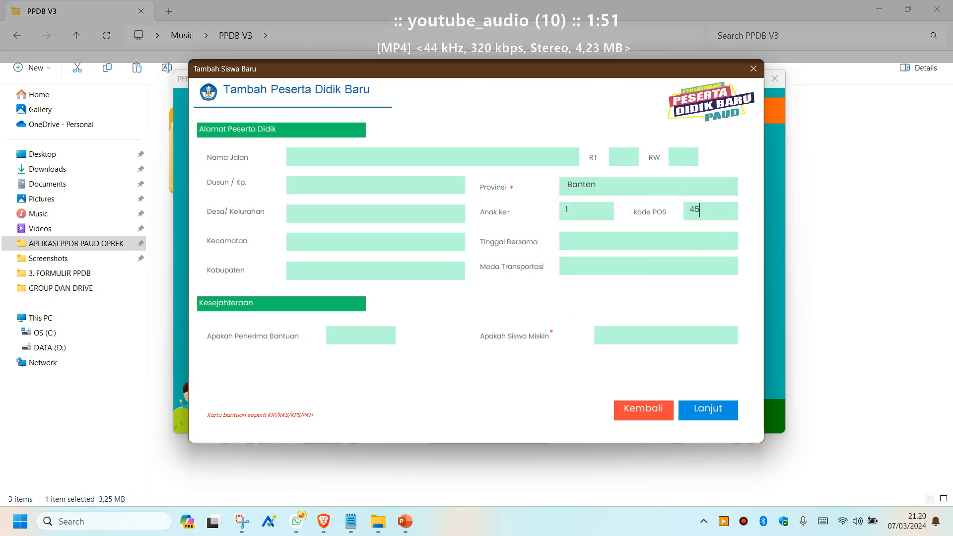
- Choose Bersama Orangtua, transport Jalan Kaki, RT 1 and RW 3
{"action": "left_click", "coordinate": [678, 249]}
{"action": "left_click", "coordinate": [575, 250]}
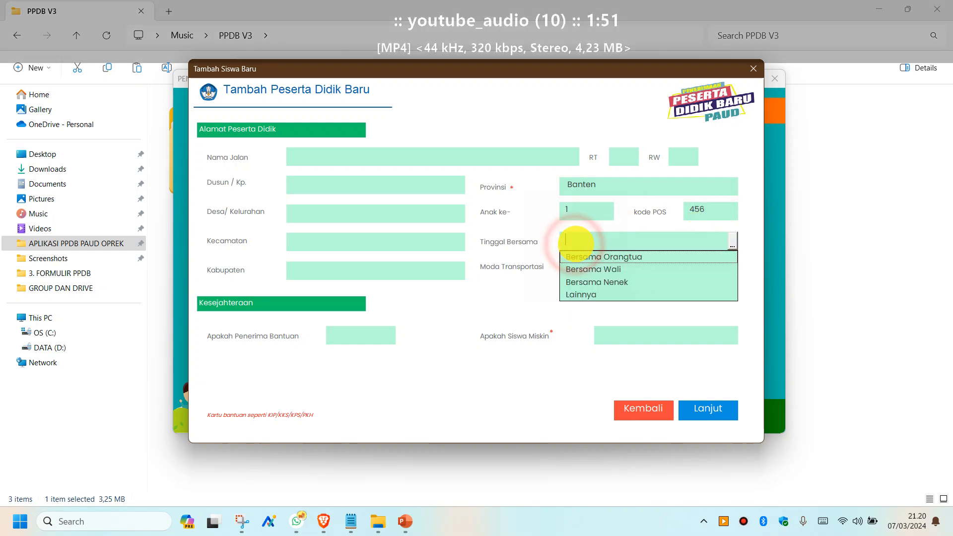
{"action": "left_click", "coordinate": [585, 257]}
{"action": "left_click", "coordinate": [576, 268]}
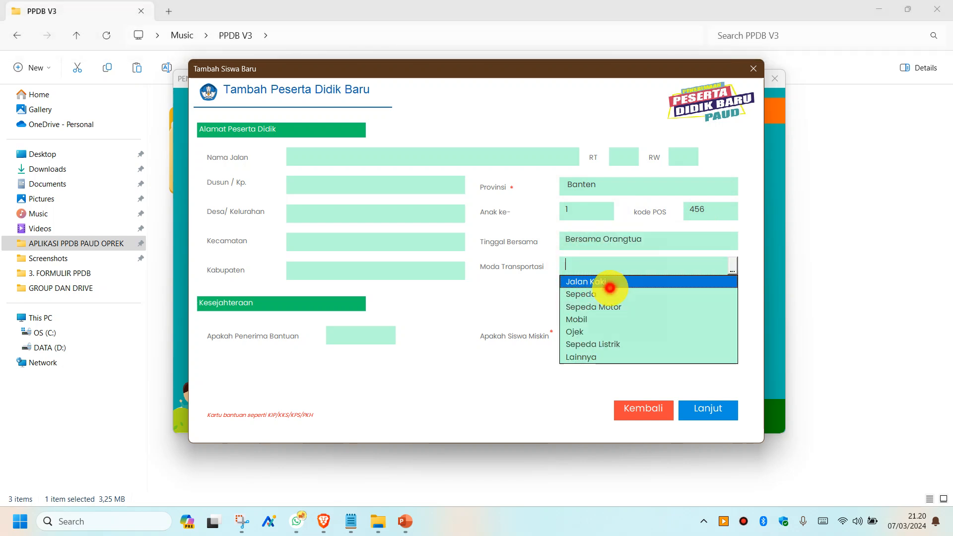
{"action": "left_click", "coordinate": [609, 287]}
{"action": "left_click", "coordinate": [632, 157]}
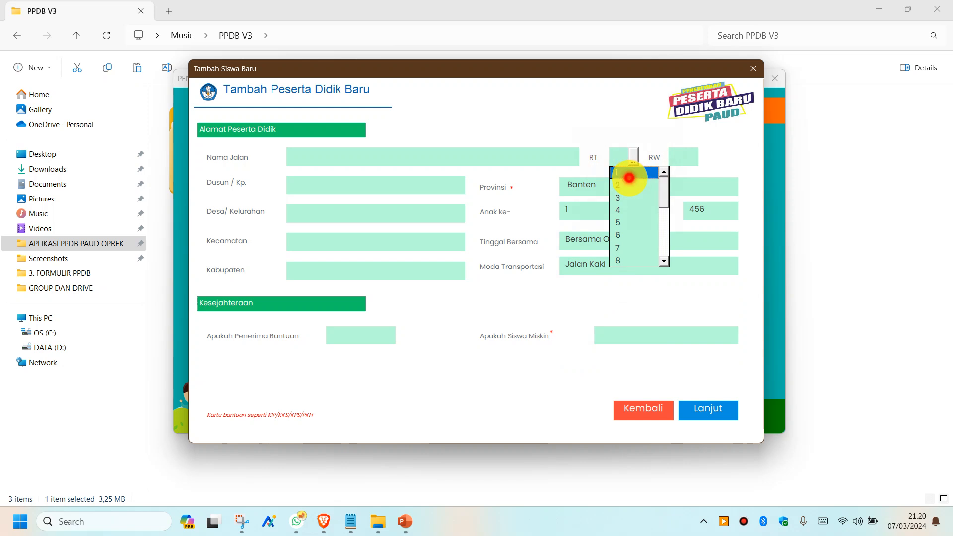
{"action": "left_click", "coordinate": [629, 175]}
{"action": "left_click", "coordinate": [692, 157]}
{"action": "left_click", "coordinate": [685, 198]}
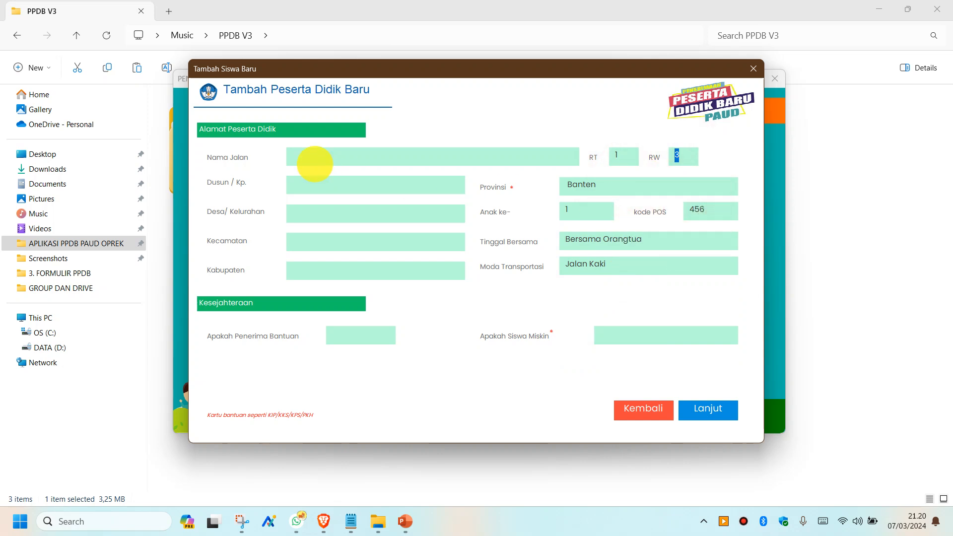
- Fill in the street, Dusun / Kp., Kecamatan and Kabupaten address fields
{"action": "left_click", "coordinate": [310, 152]}
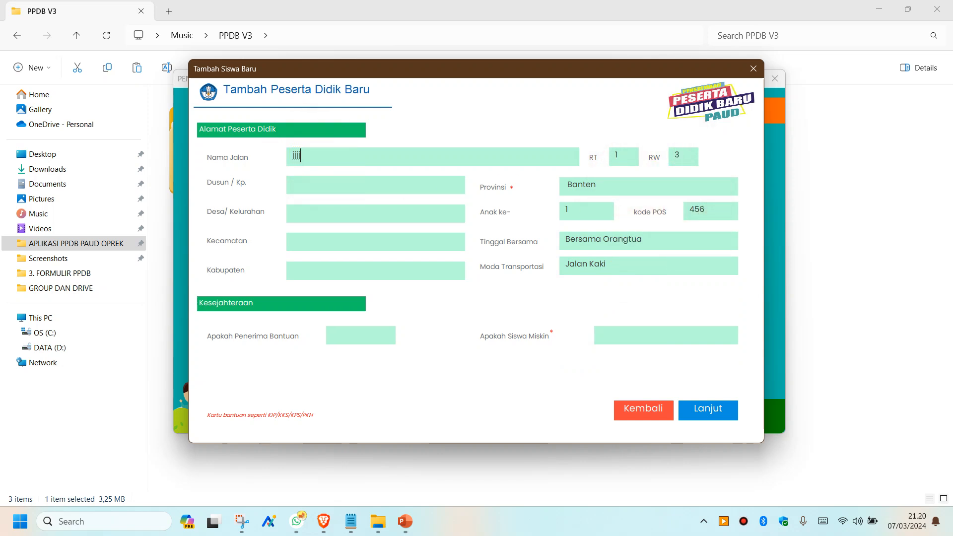
{"action": "left_click", "coordinate": [304, 183]}
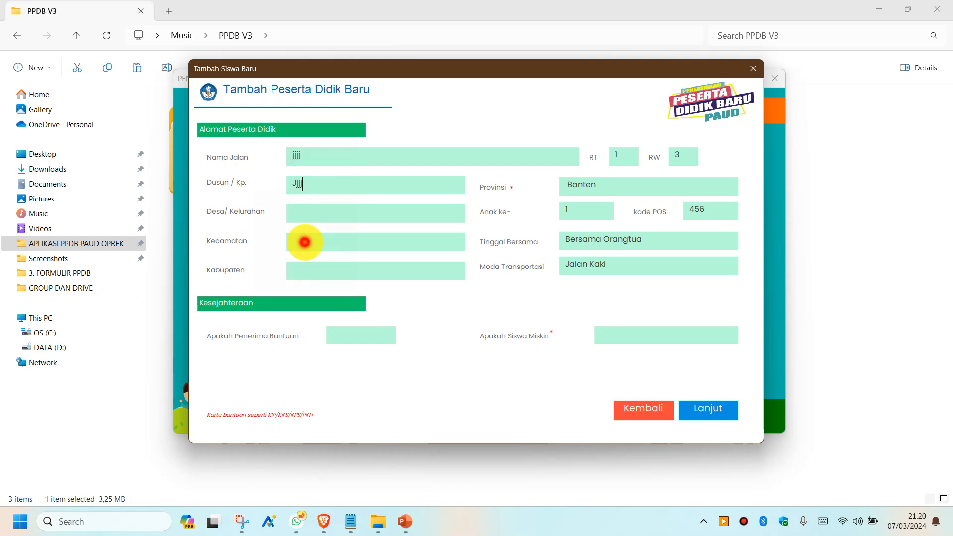
{"action": "left_click", "coordinate": [304, 242]}
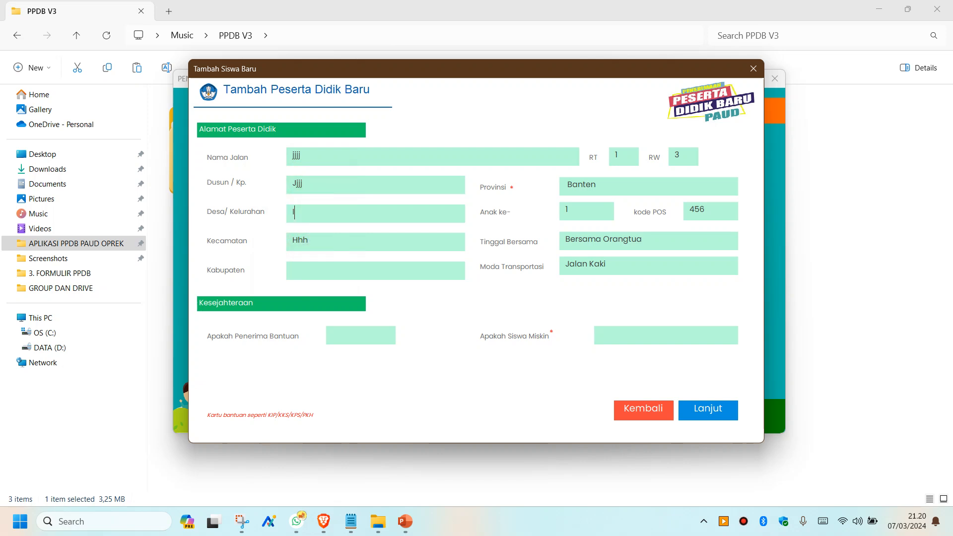
{"action": "left_click", "coordinate": [308, 267]}
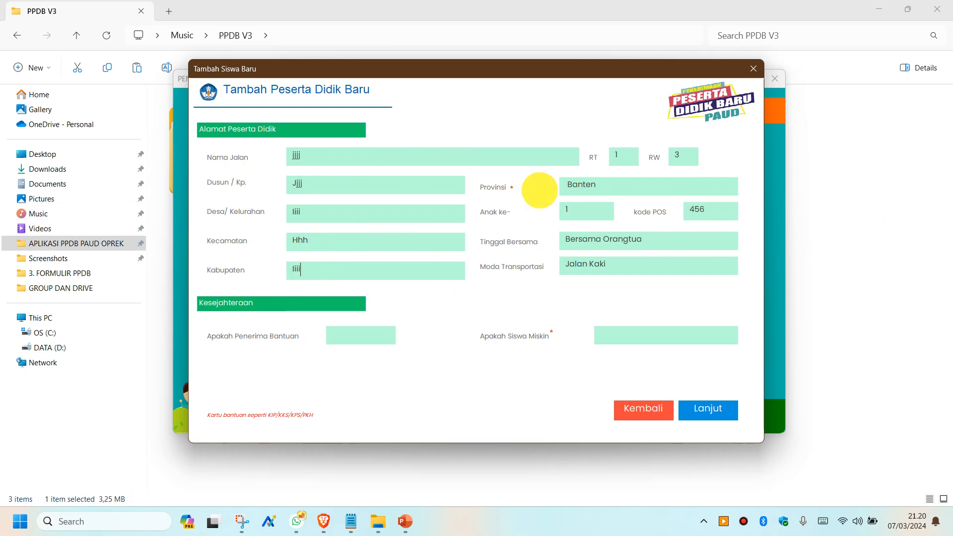
{"action": "left_click", "coordinate": [353, 336]}
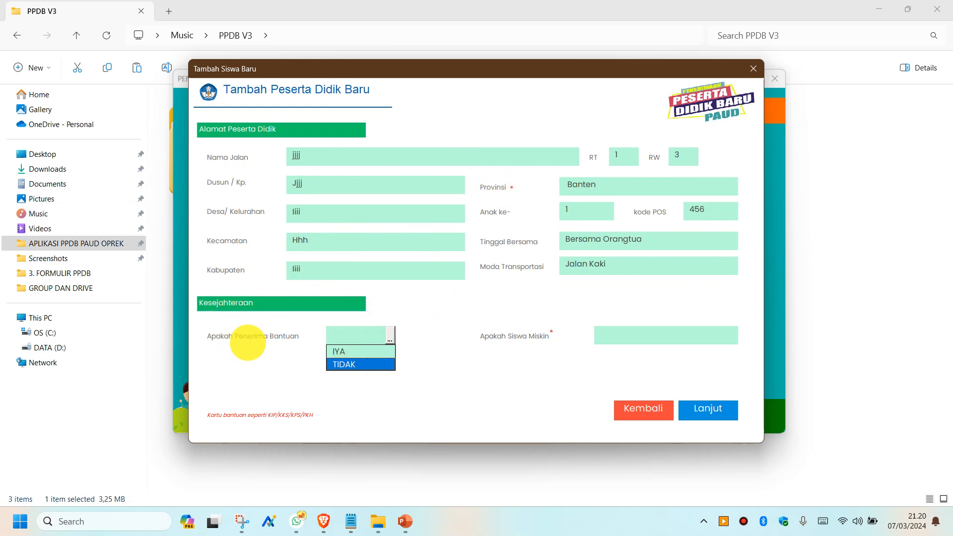
- Answer TIDAK for receiving aid and Rentan Miskin for poverty status, then continue
{"action": "left_click", "coordinate": [352, 366]}
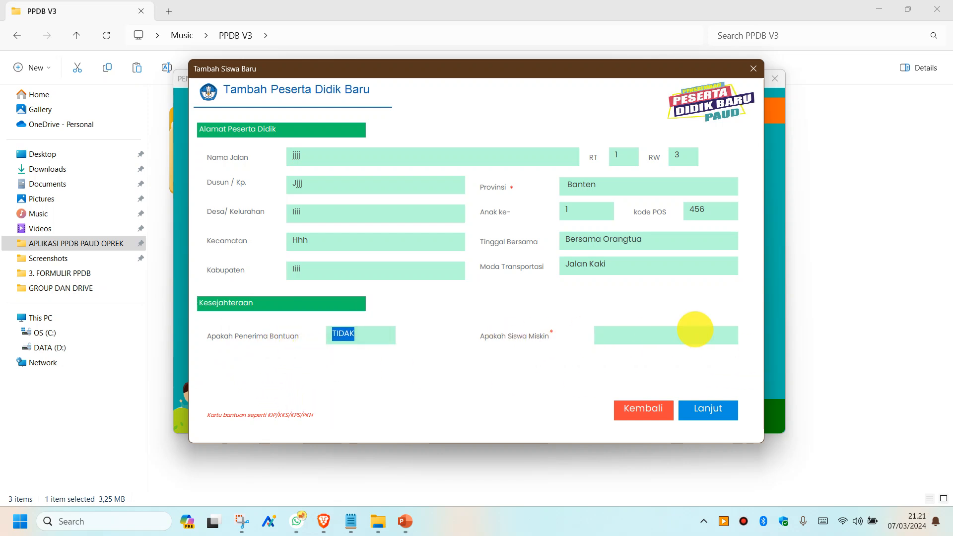
{"action": "left_click", "coordinate": [695, 330]}
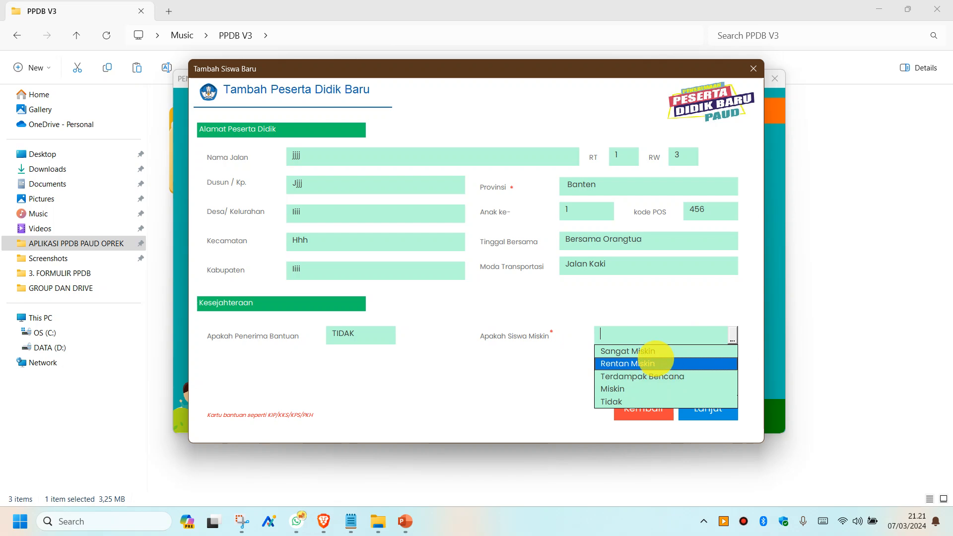
{"action": "left_click", "coordinate": [664, 363]}
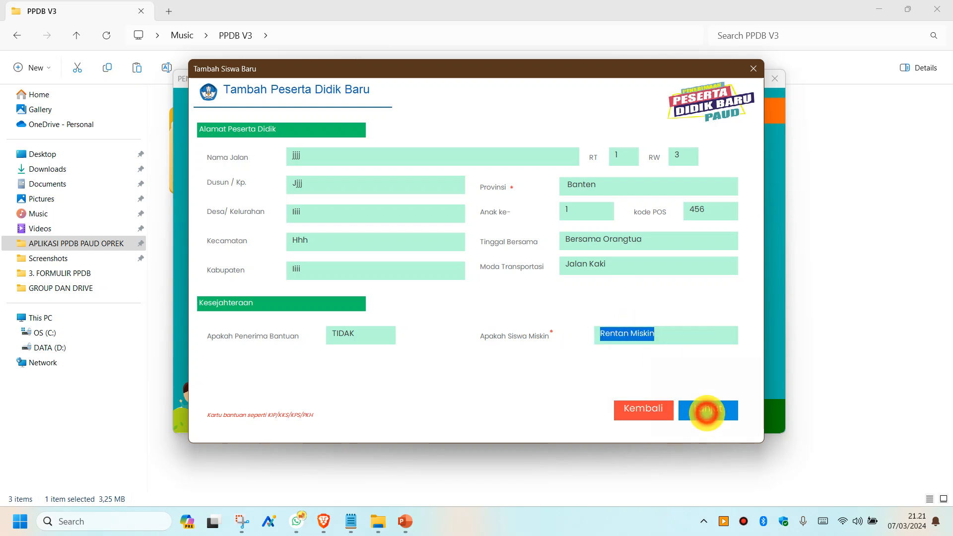
{"action": "left_click", "coordinate": [707, 411]}
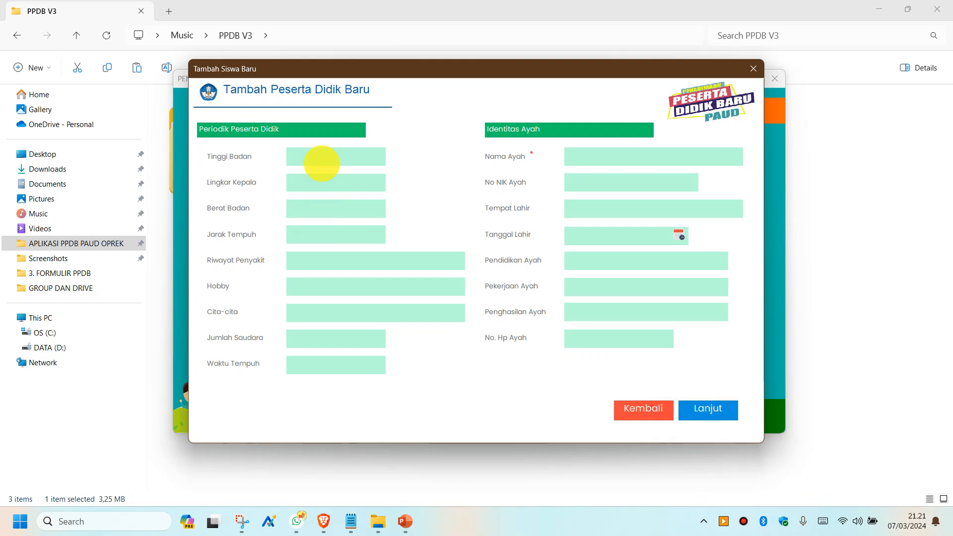
- Set height 115 cm, head circumference 51 cm and weight 6 kg
{"action": "left_click", "coordinate": [322, 163]}
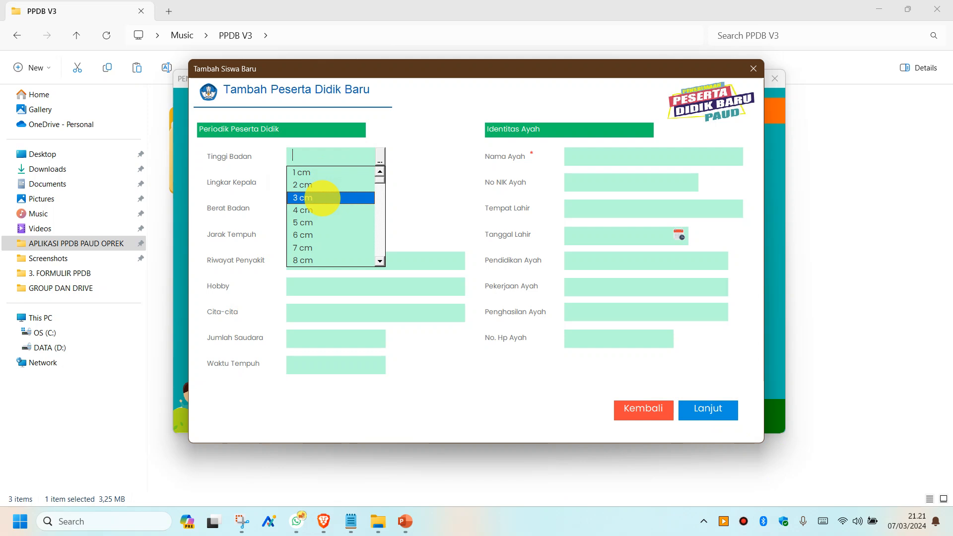
{"action": "left_click", "coordinate": [322, 197]}
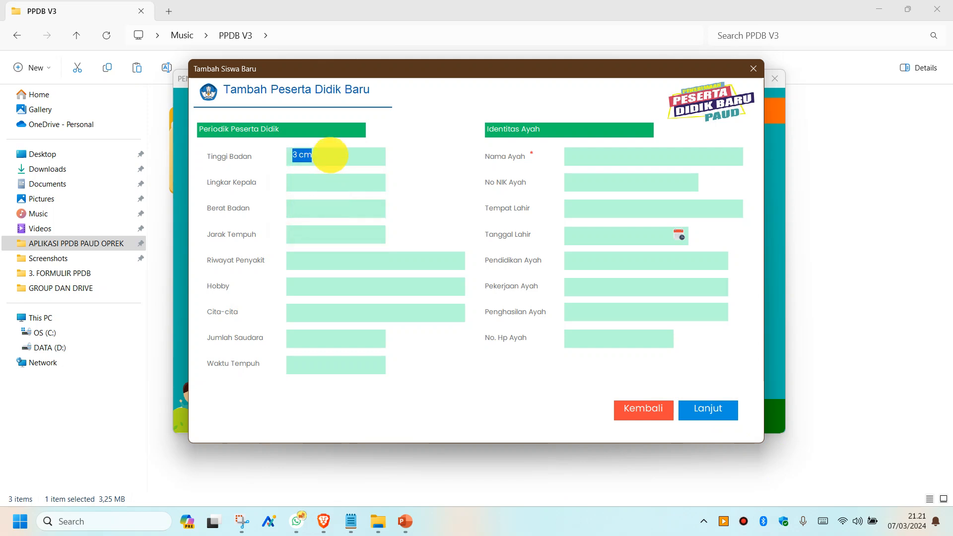
{"action": "left_click", "coordinate": [330, 155]}
{"action": "left_click_drag", "start_coordinate": [379, 180], "coordinate": [381, 222]}
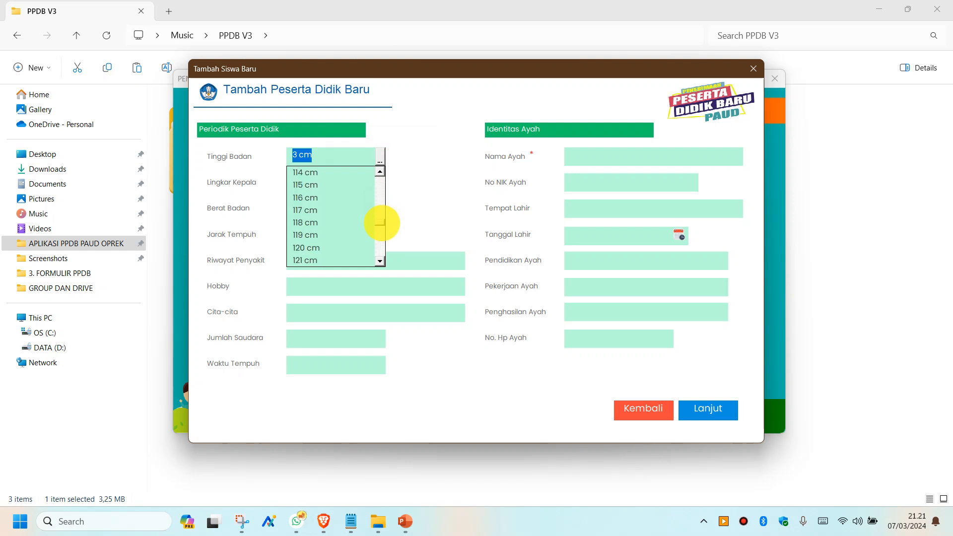
{"action": "left_click", "coordinate": [336, 186]}
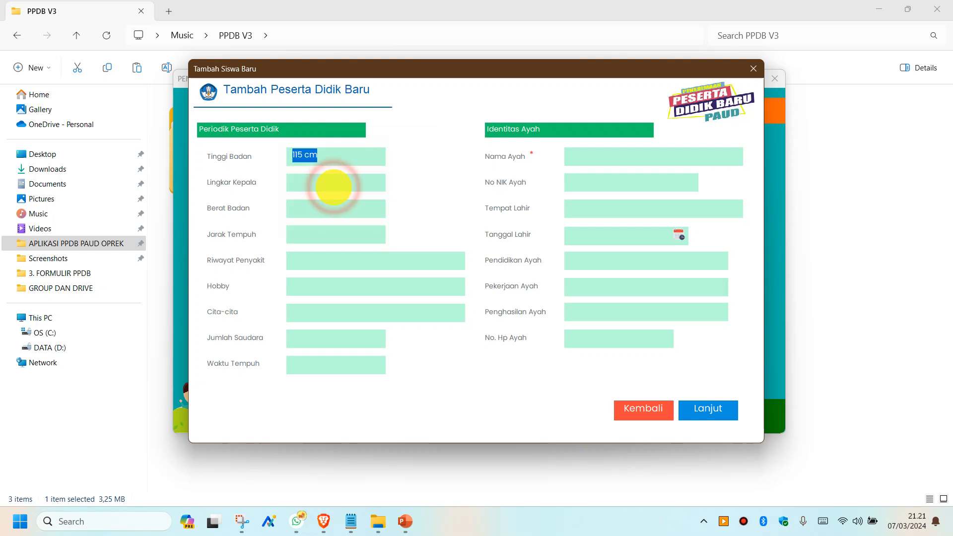
{"action": "left_click", "coordinate": [325, 185]}
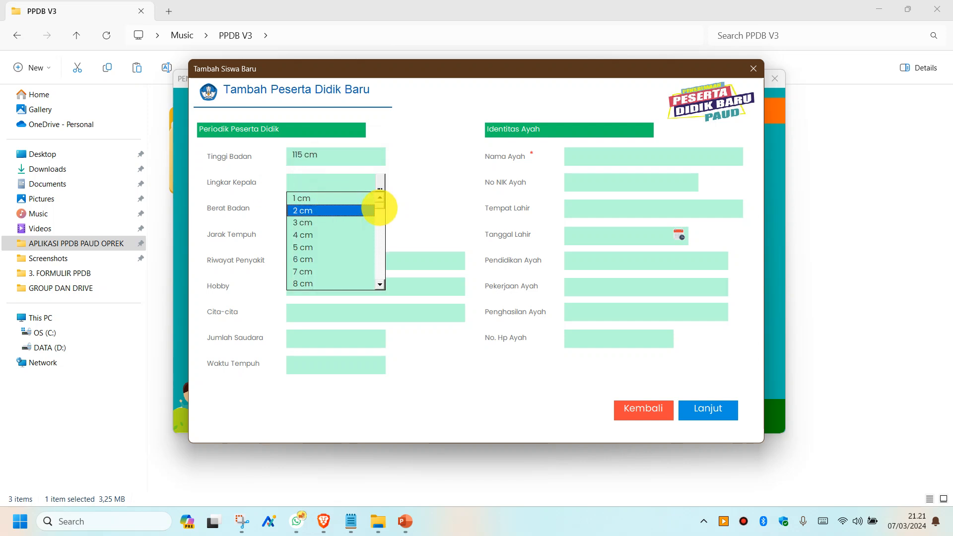
{"action": "left_click_drag", "start_coordinate": [379, 206], "coordinate": [381, 223]}
{"action": "left_click", "coordinate": [334, 234]}
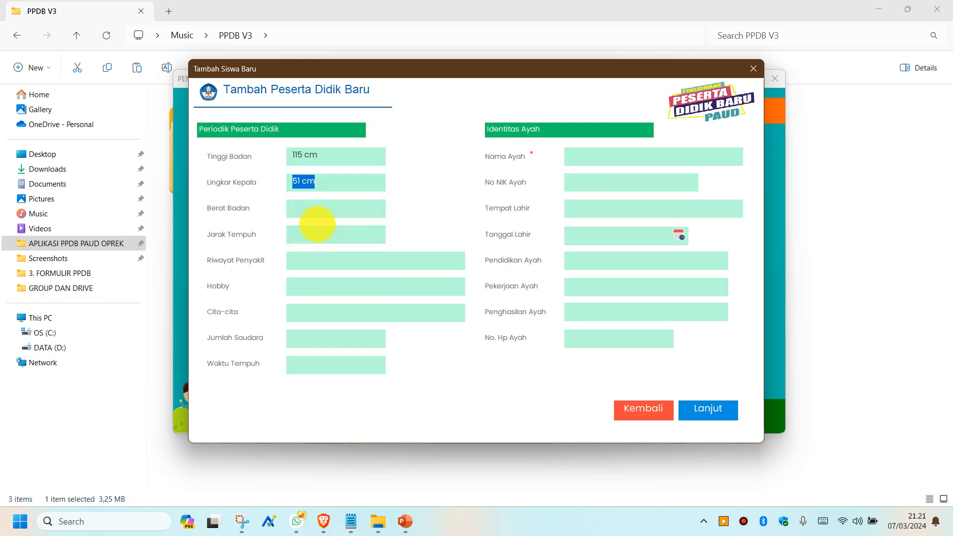
{"action": "left_click", "coordinate": [310, 213]}
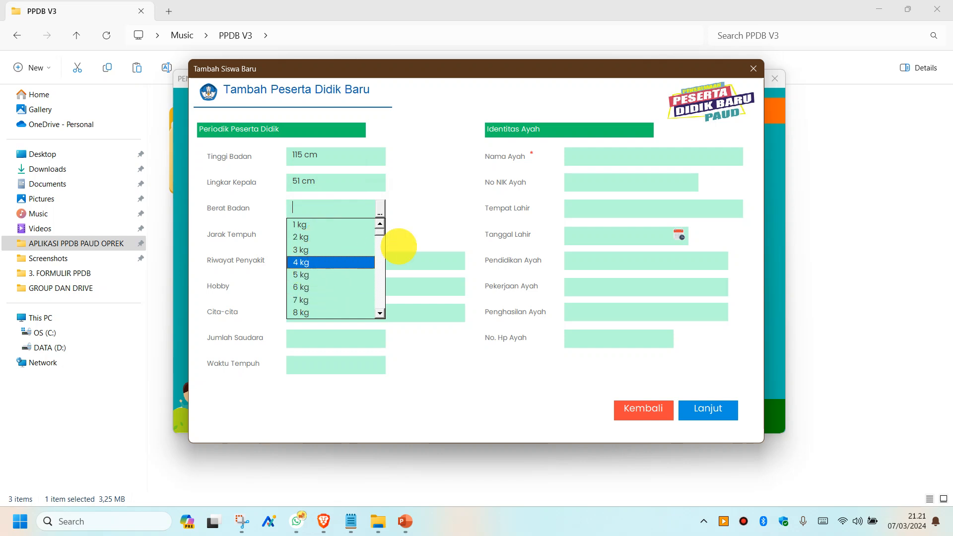
{"action": "scroll", "coordinate": [380, 230], "scroll_direction": "down", "scroll_amount": 9}
{"action": "scroll", "coordinate": [385, 223], "scroll_direction": "up", "scroll_amount": 9}
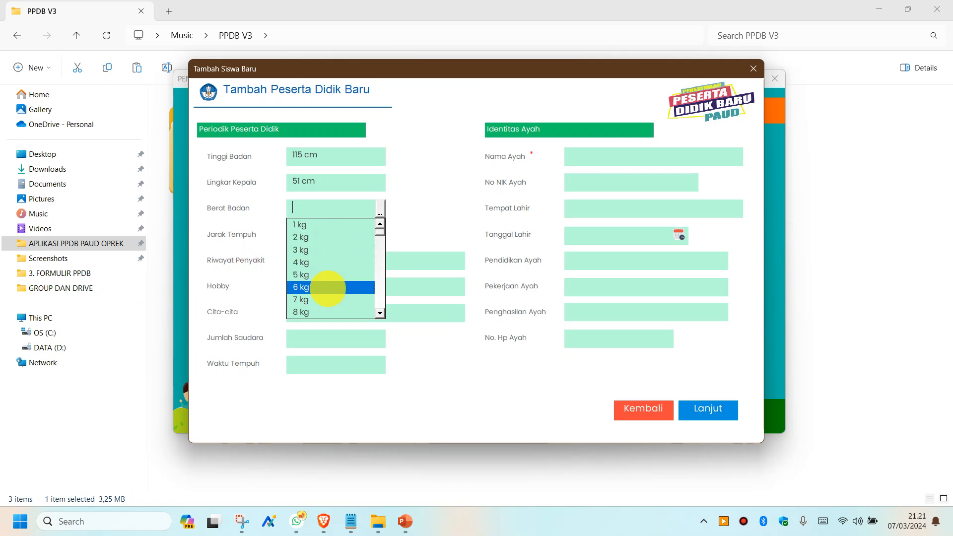
{"action": "left_click", "coordinate": [324, 287]}
- Set travel distance 20 meter, 5 siblings and travel time 7 Menit
{"action": "left_click", "coordinate": [318, 236]}
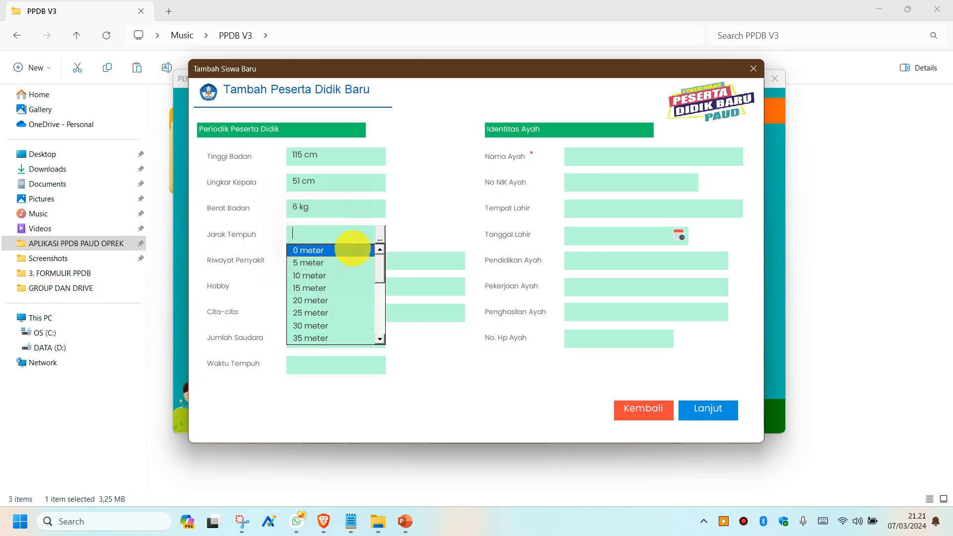
{"action": "left_click", "coordinate": [341, 299]}
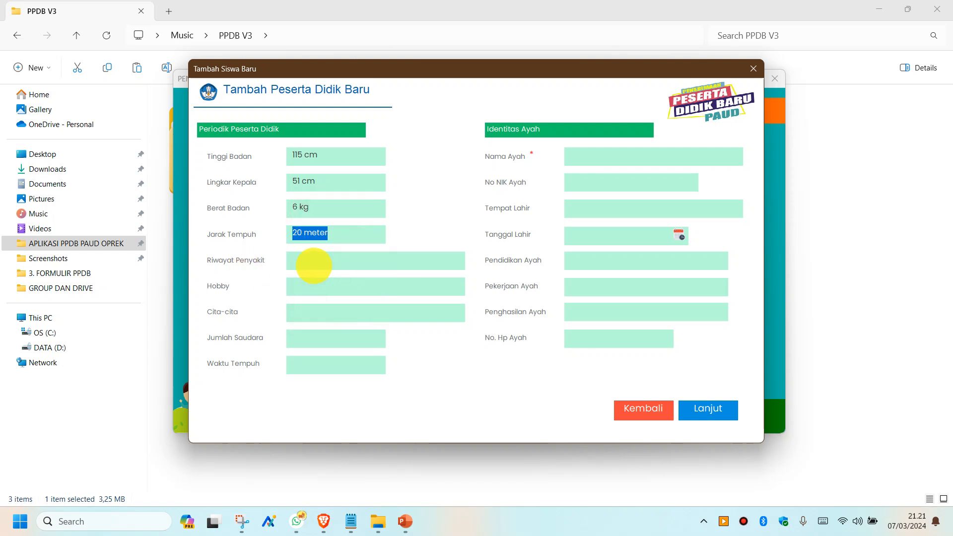
{"action": "left_click", "coordinate": [306, 291]}
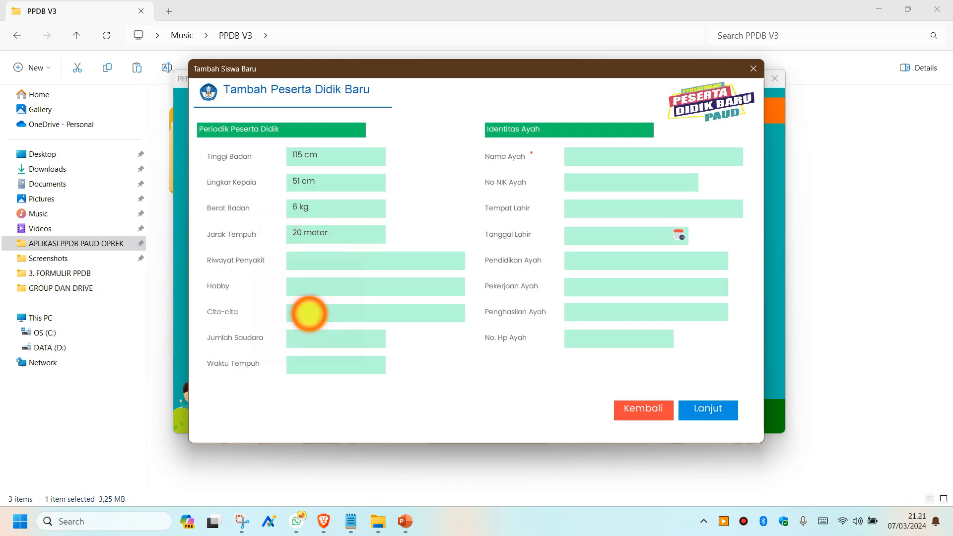
{"action": "left_click", "coordinate": [308, 338]}
{"action": "left_click", "coordinate": [329, 405]}
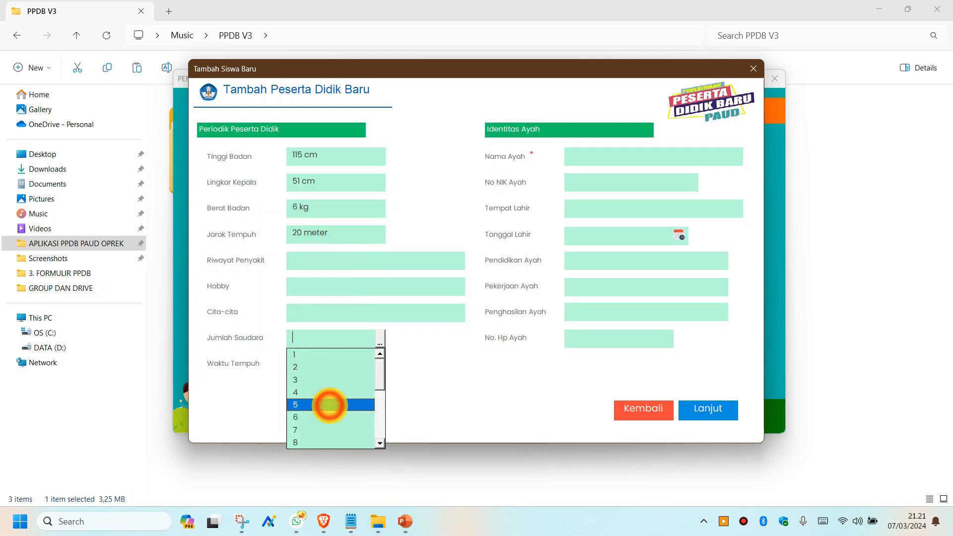
{"action": "left_click", "coordinate": [315, 368]}
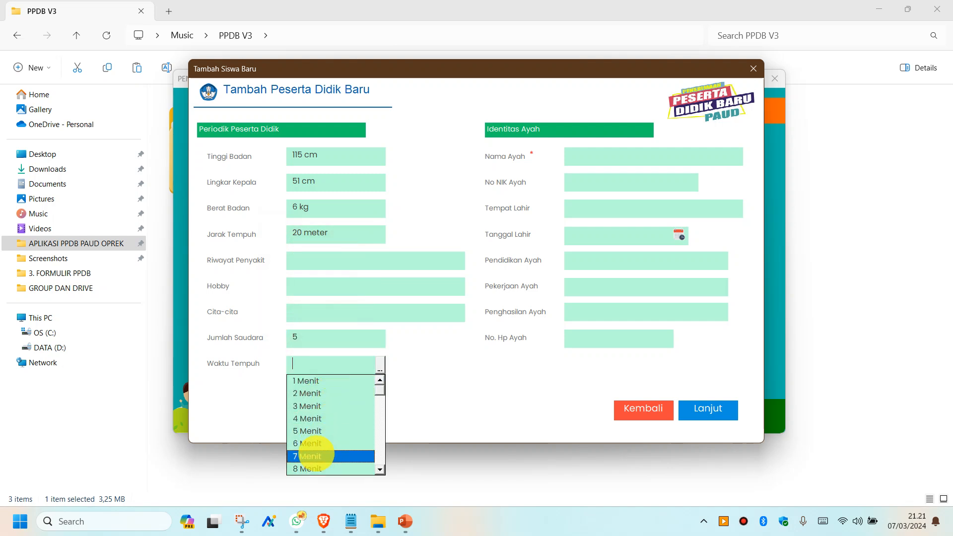
{"action": "left_click", "coordinate": [313, 456]}
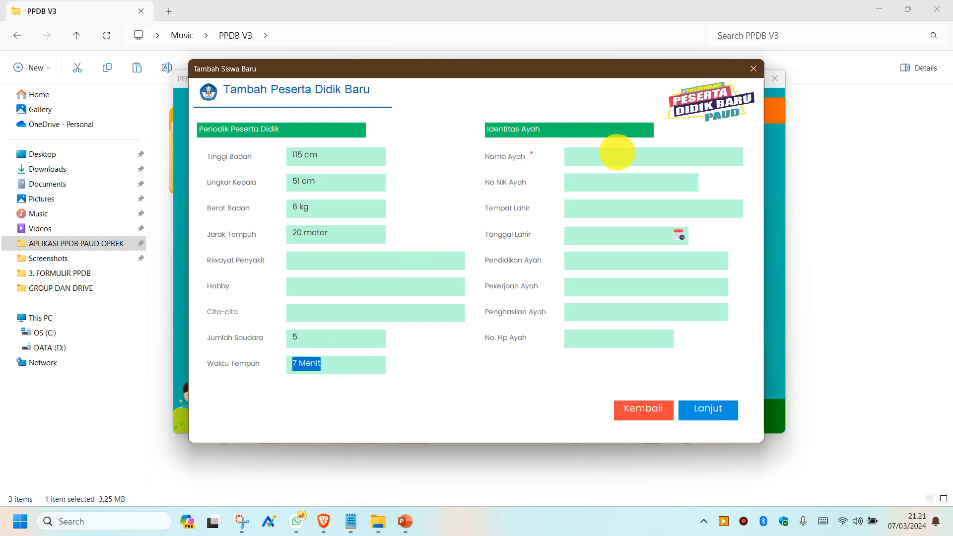
- Enter the father's name and continue to the mother and guardian page
{"action": "left_click", "coordinate": [615, 156]}
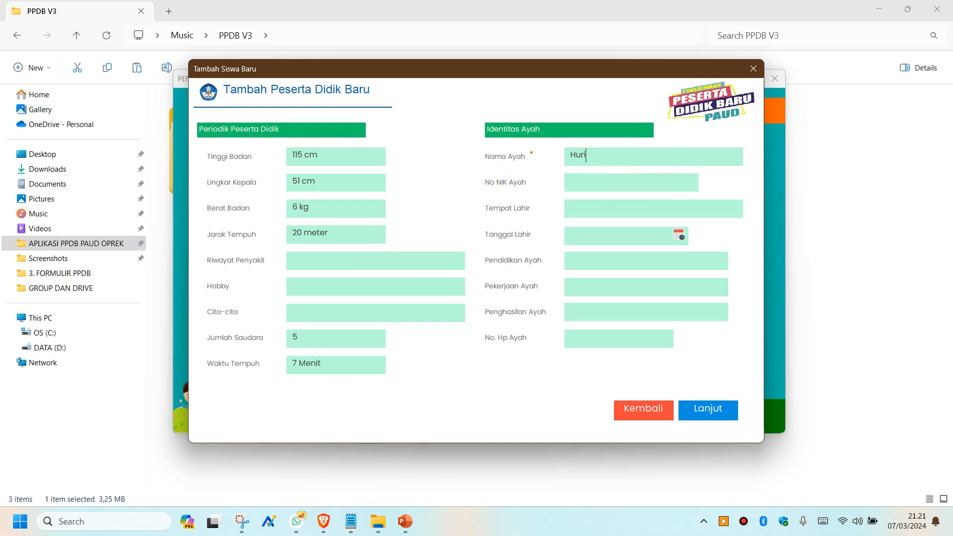
{"action": "left_click", "coordinate": [621, 202]}
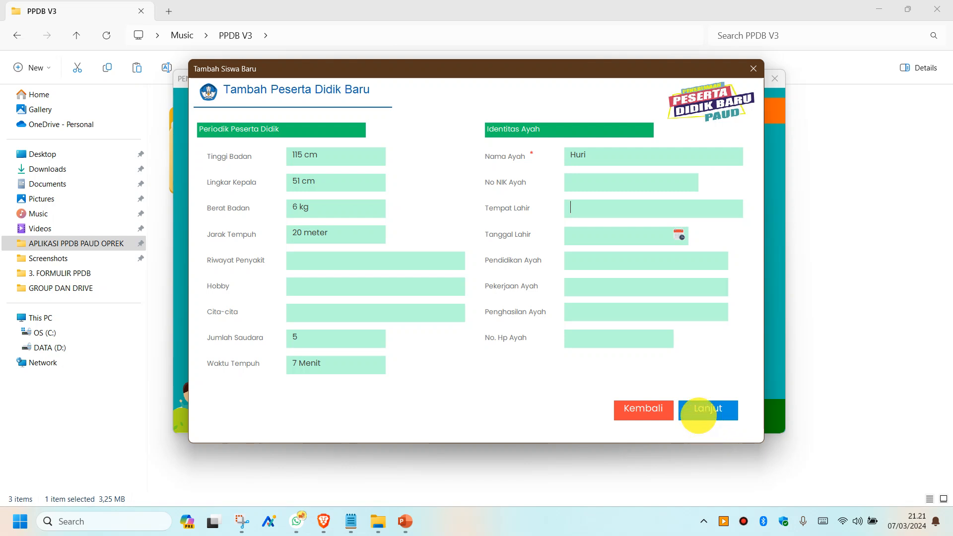
{"action": "left_click", "coordinate": [699, 411]}
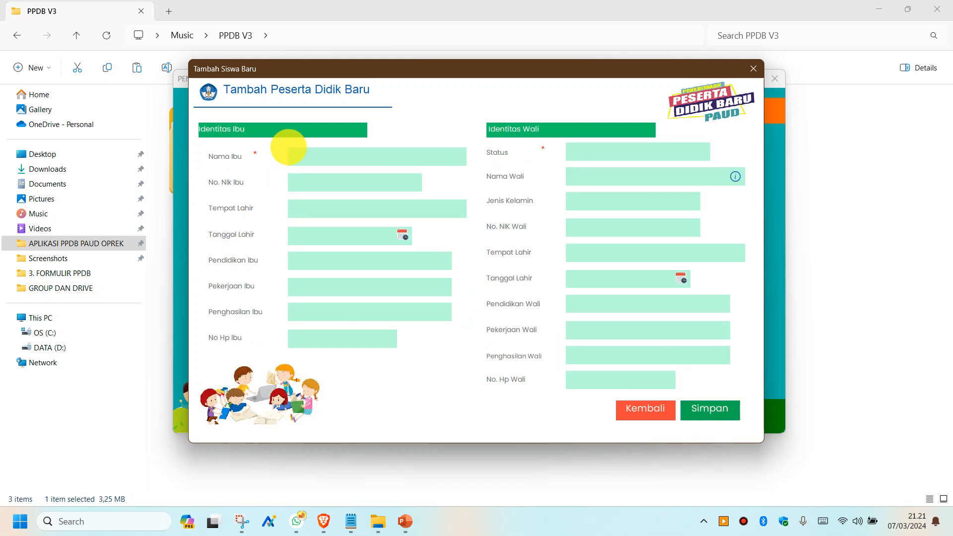
- Enter the mother's name and set the guardian status to Tidak
{"action": "left_click", "coordinate": [330, 155]}
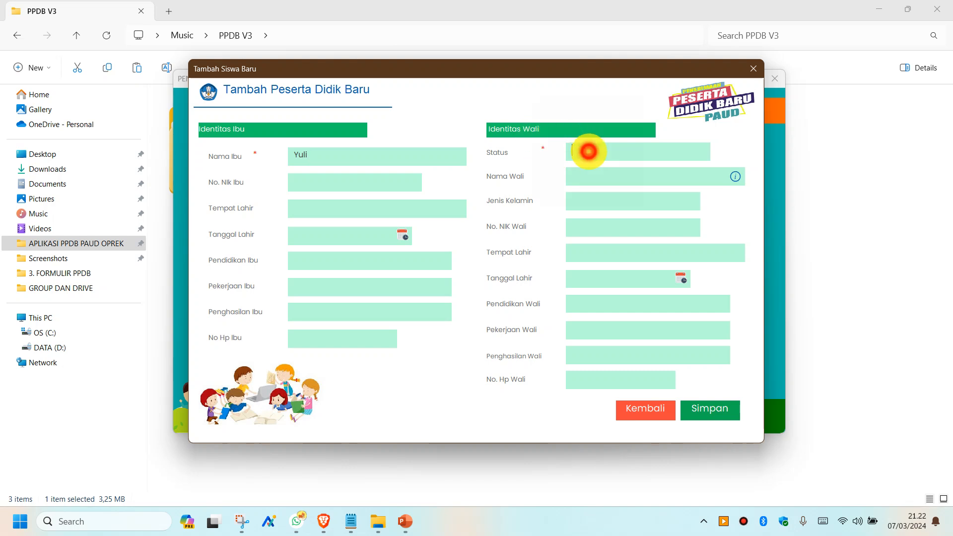
{"action": "left_click", "coordinate": [588, 151]}
{"action": "left_click", "coordinate": [598, 204]}
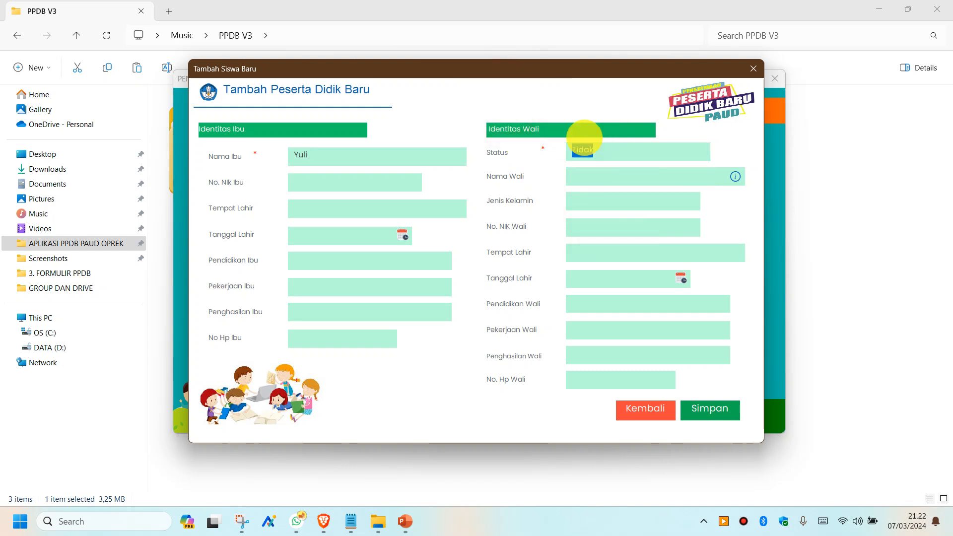
- Save the new student registration and confirm the Berhasil Menyimpan message
{"action": "left_click", "coordinate": [704, 415]}
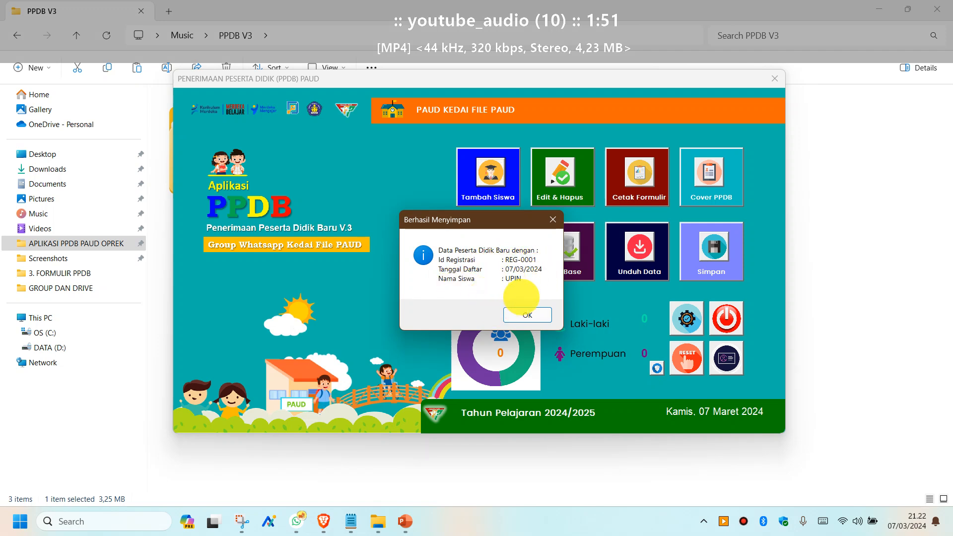
{"action": "left_click", "coordinate": [526, 315]}
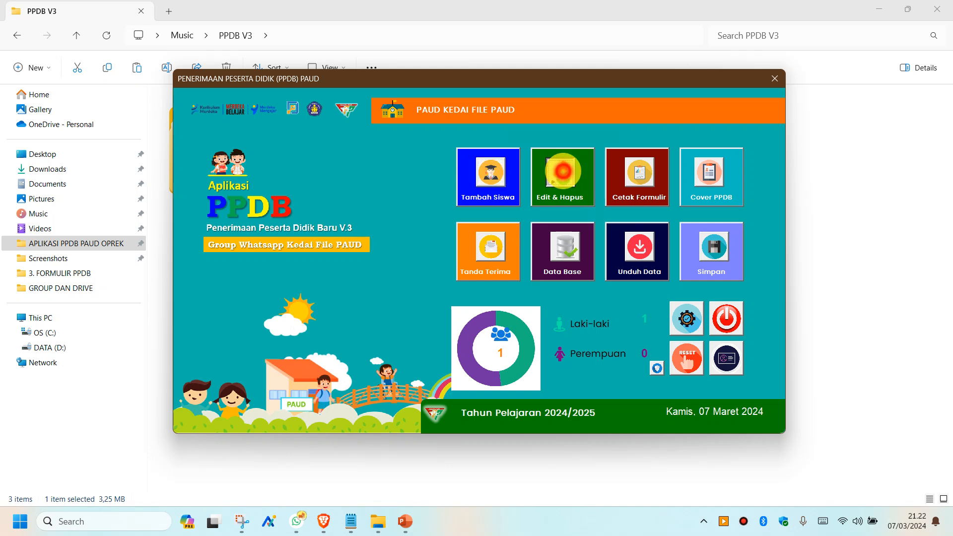
{"action": "left_click", "coordinate": [562, 171]}
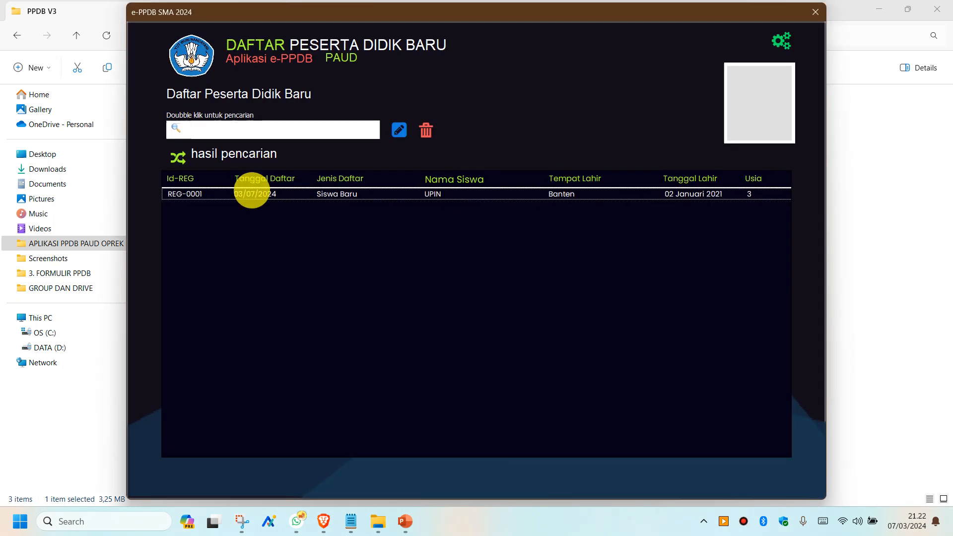
- Select REG-0001 in the Edit & Hapus list and load its record with photo
{"action": "left_click", "coordinate": [249, 195]}
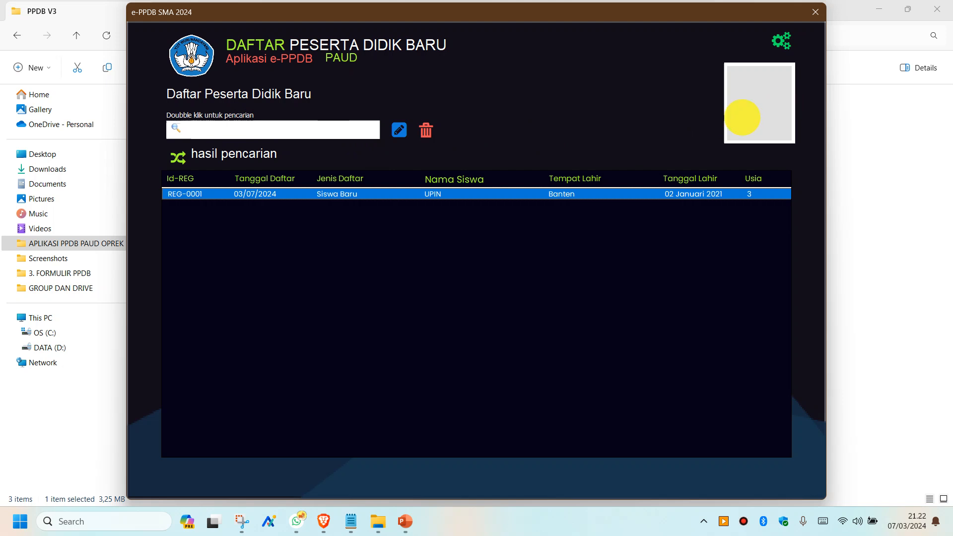
{"action": "left_click", "coordinate": [781, 41]}
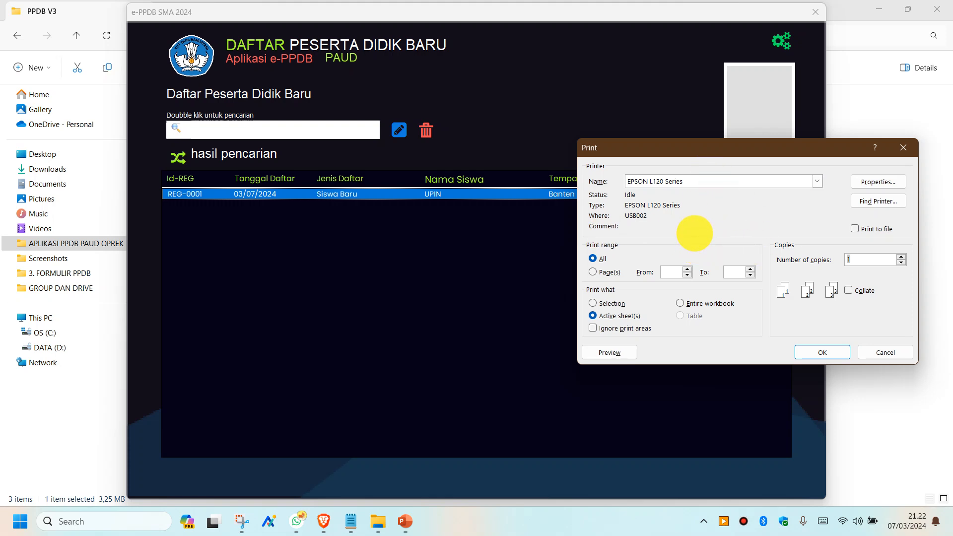
{"action": "left_click", "coordinate": [903, 147]}
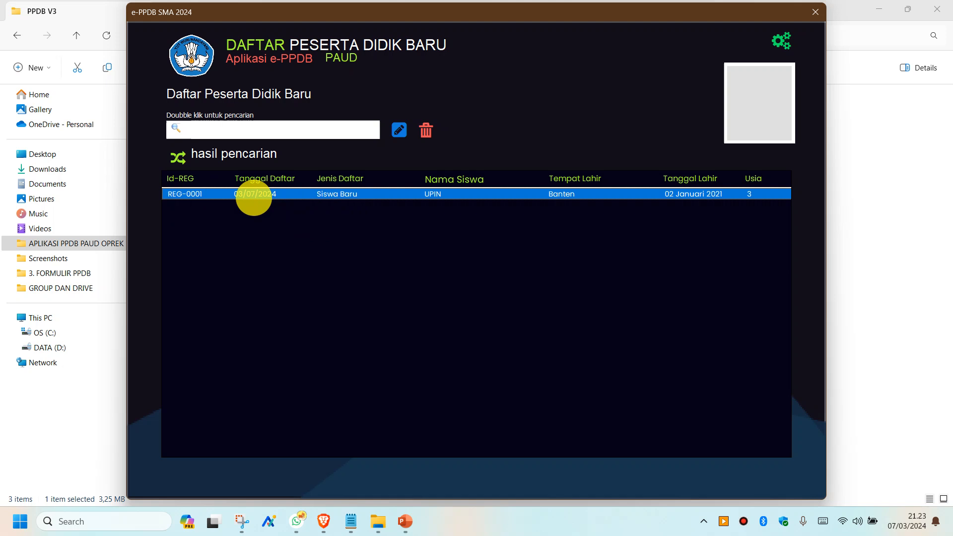
{"action": "double_click", "coordinate": [254, 196]}
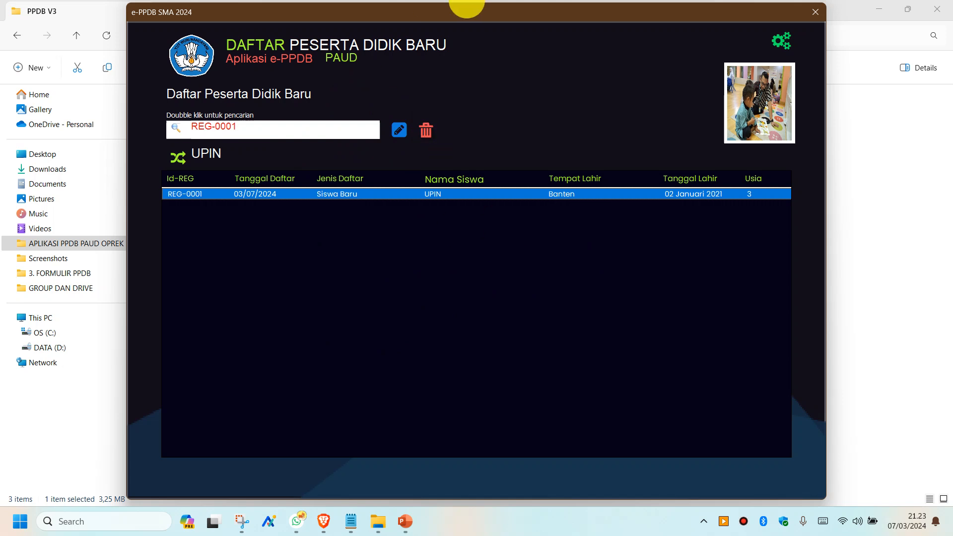
{"action": "mouse_move", "coordinate": [467, 8]}
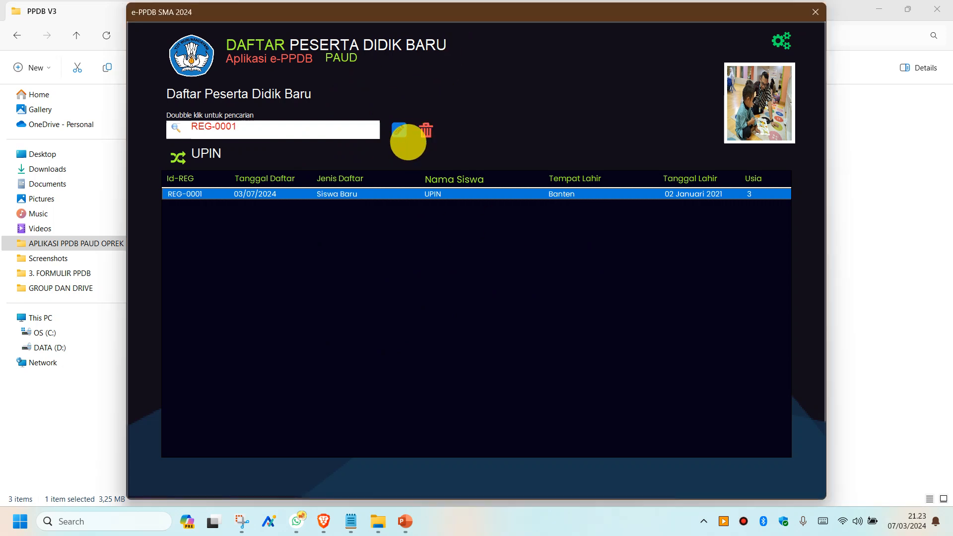
- Add the father's NIK number to REG-0001 and save the update
{"action": "left_click", "coordinate": [398, 130]}
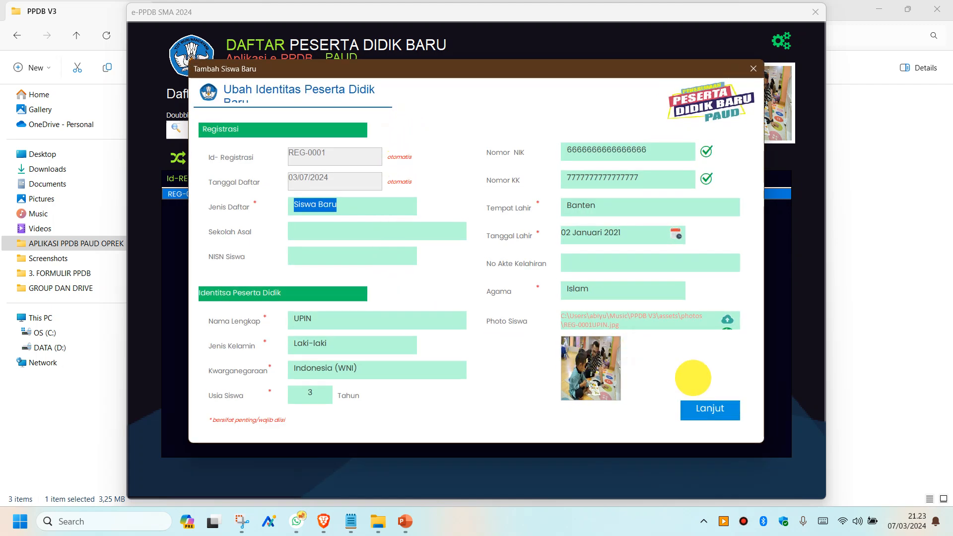
{"action": "left_click", "coordinate": [709, 408]}
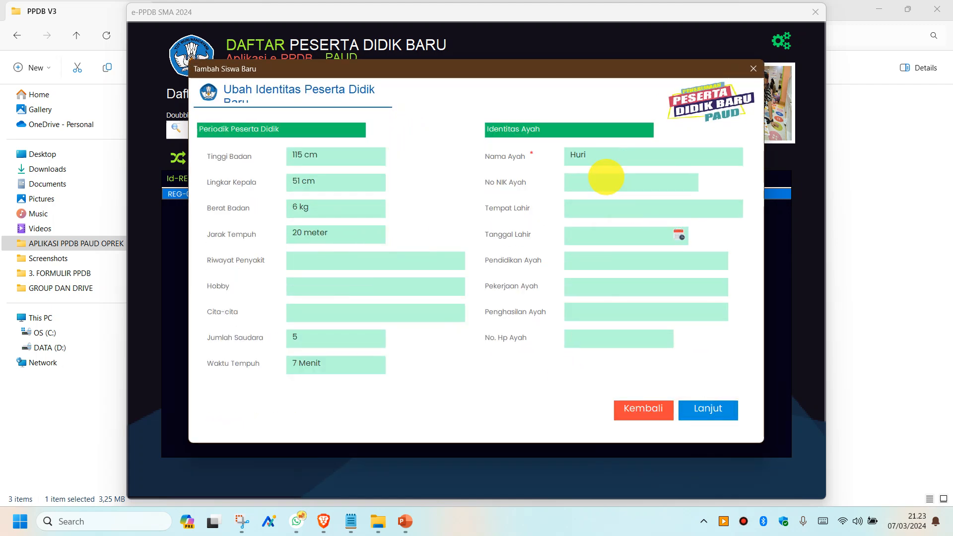
{"action": "left_click", "coordinate": [606, 177]}
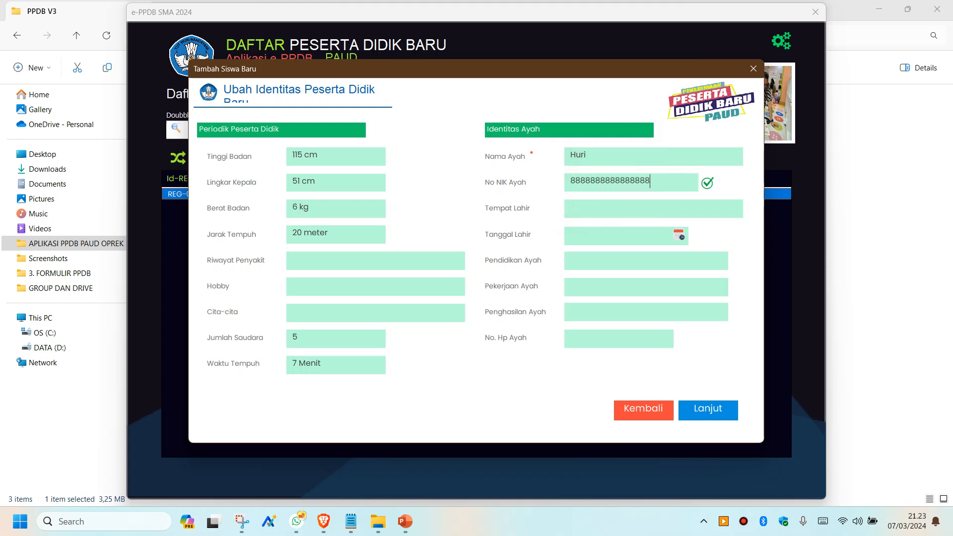
{"action": "left_click", "coordinate": [702, 409]}
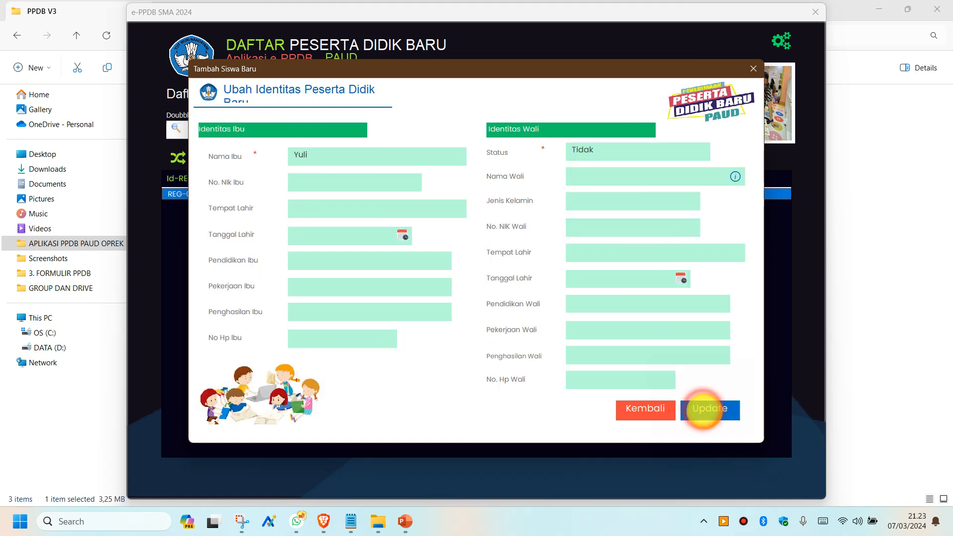
{"action": "left_click", "coordinate": [708, 410]}
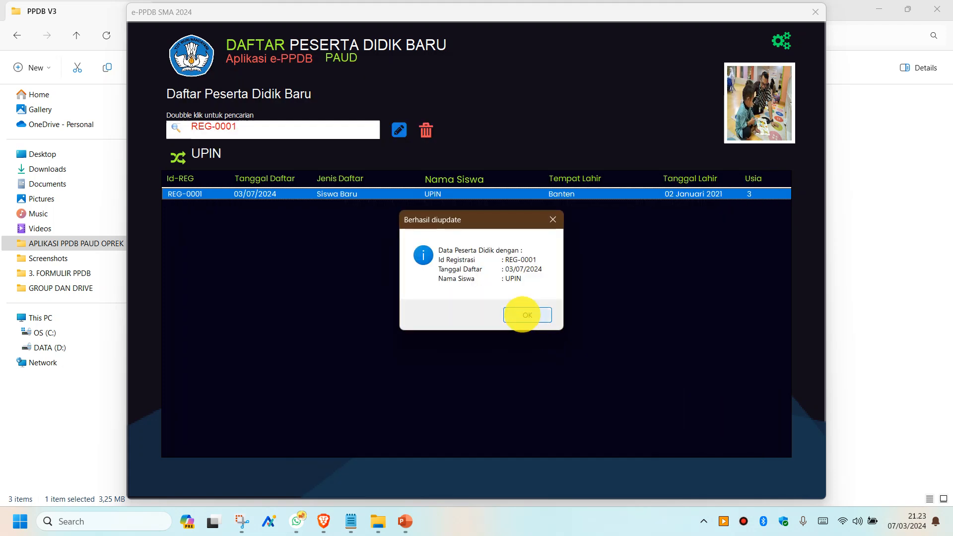
{"action": "left_click", "coordinate": [521, 314]}
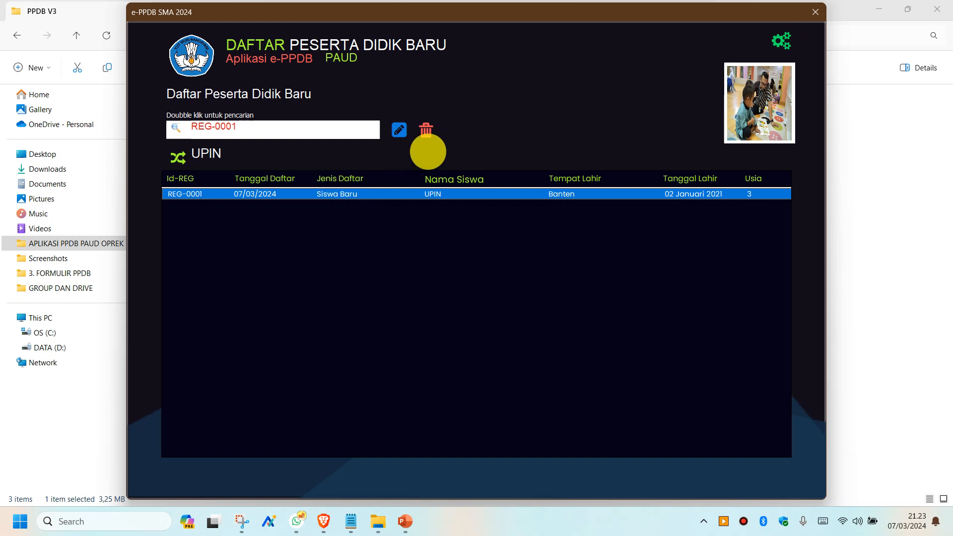
- Cancel deleting the student (answer Tidak) so the record stays, then close the Edit & Hapus list
{"action": "left_click", "coordinate": [427, 131]}
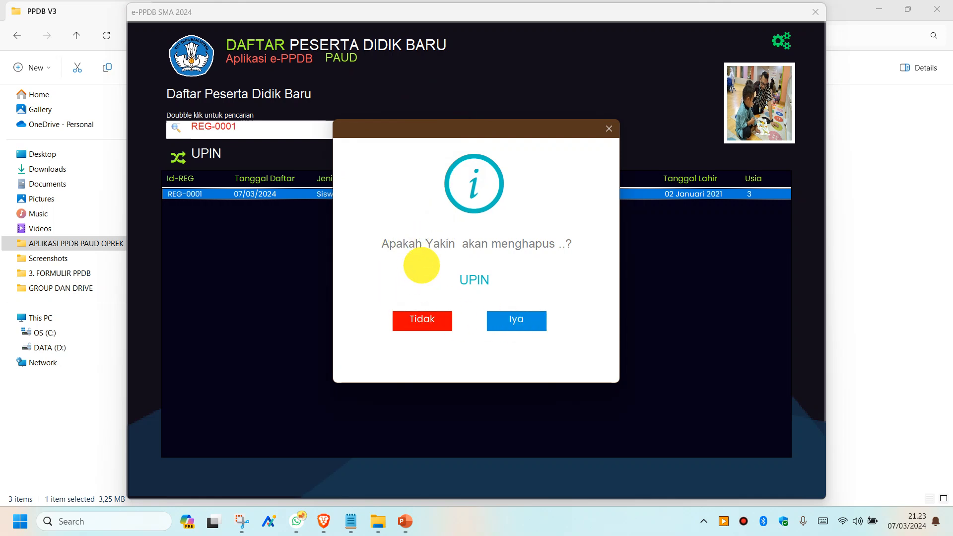
{"action": "left_click", "coordinate": [425, 323]}
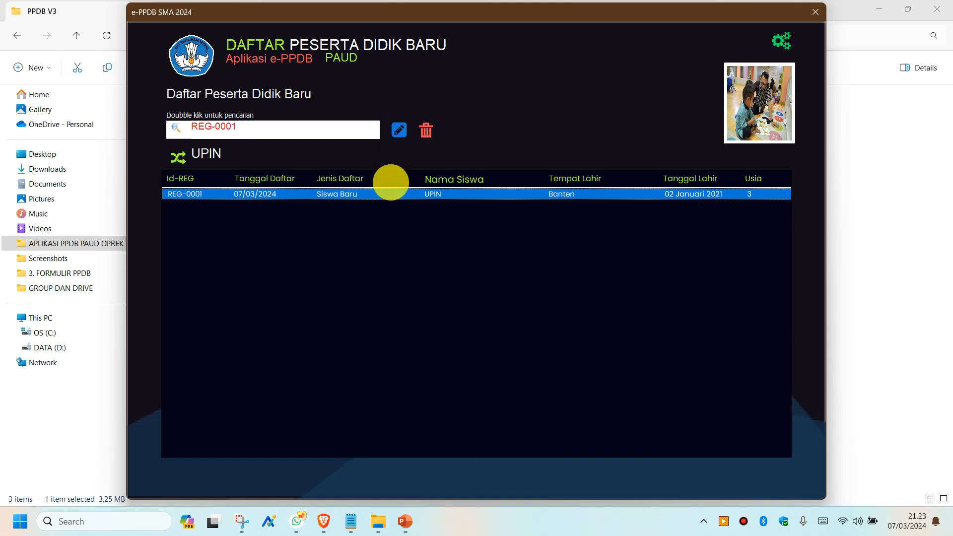
{"action": "left_click", "coordinate": [372, 194]}
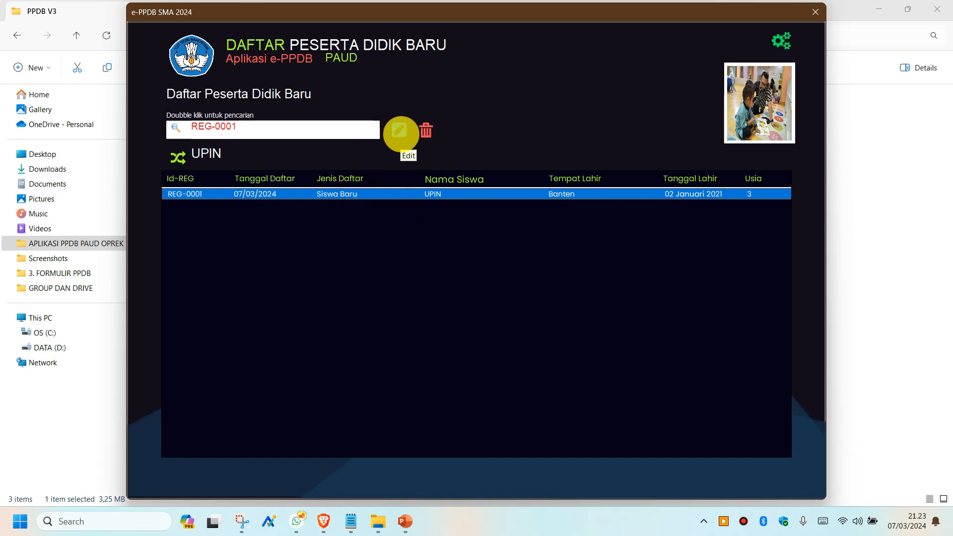
{"action": "left_click", "coordinate": [358, 191]}
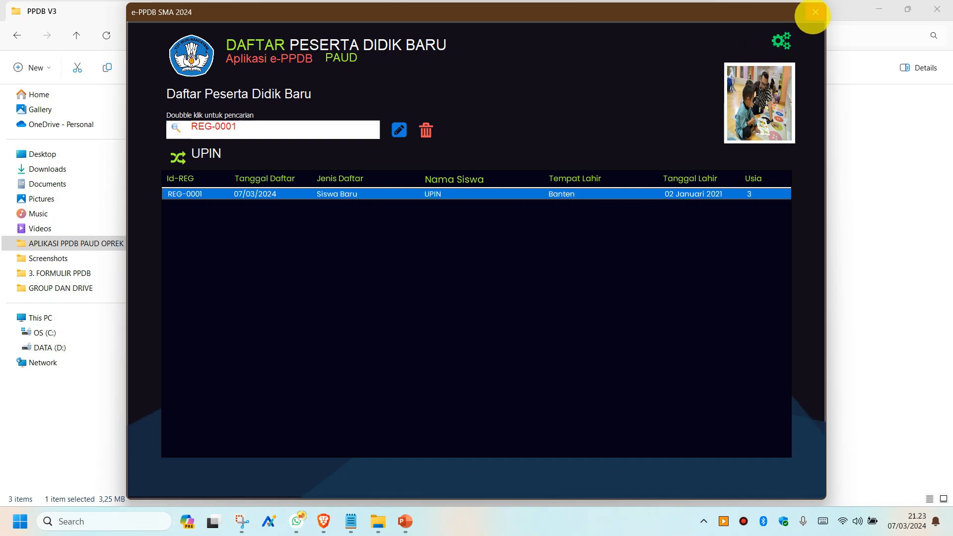
{"action": "left_click", "coordinate": [815, 13]}
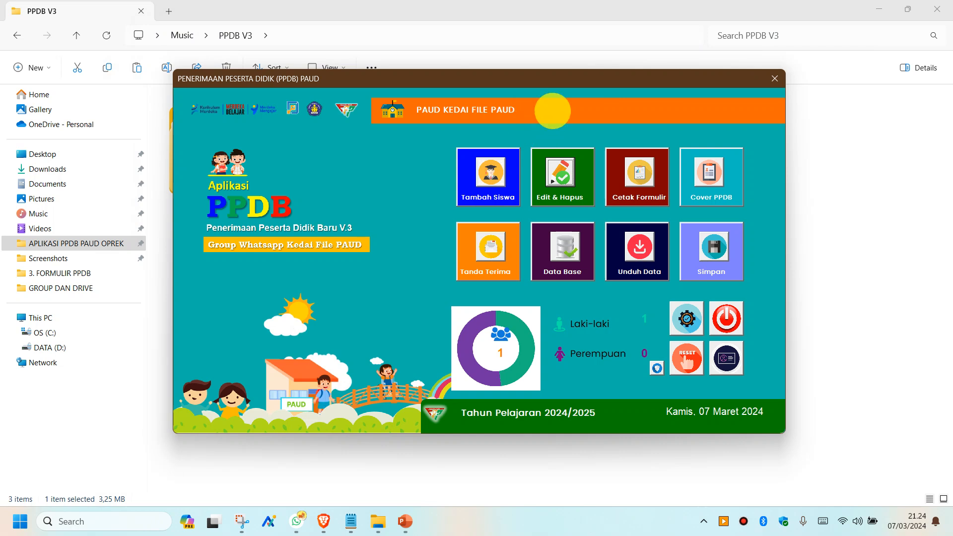
- Load the student's record in Cetak Formulir and open the Formulir PPDB print preview
{"action": "left_click", "coordinate": [635, 176]}
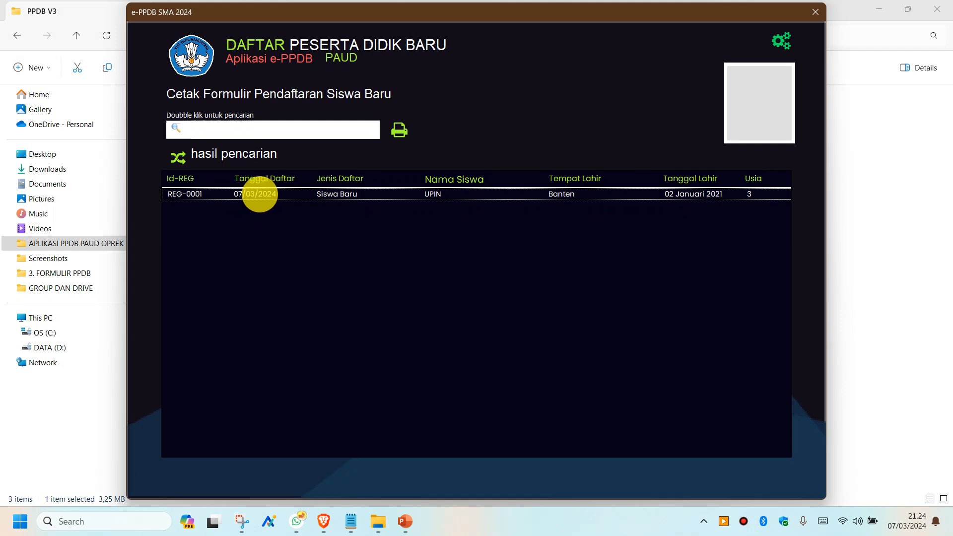
{"action": "double_click", "coordinate": [259, 194]}
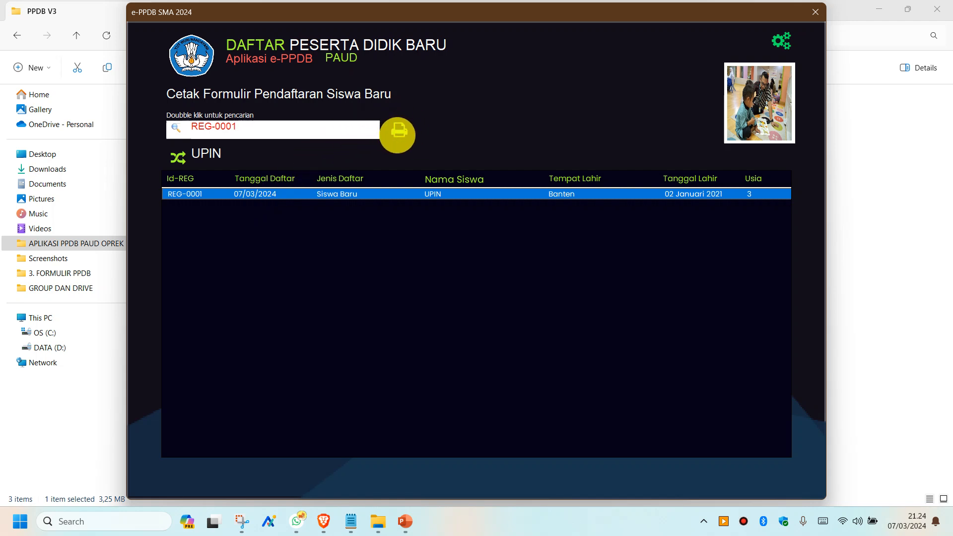
{"action": "left_click", "coordinate": [397, 134]}
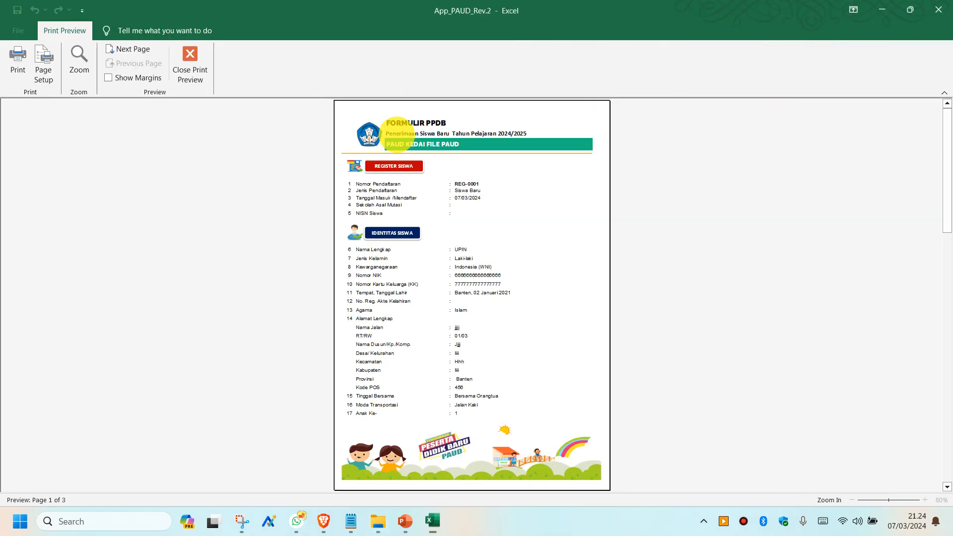
- Zoom in and out on the form and page through all three pages, back to page 1
{"action": "left_click", "coordinate": [440, 281]}
{"action": "left_click", "coordinate": [419, 259]}
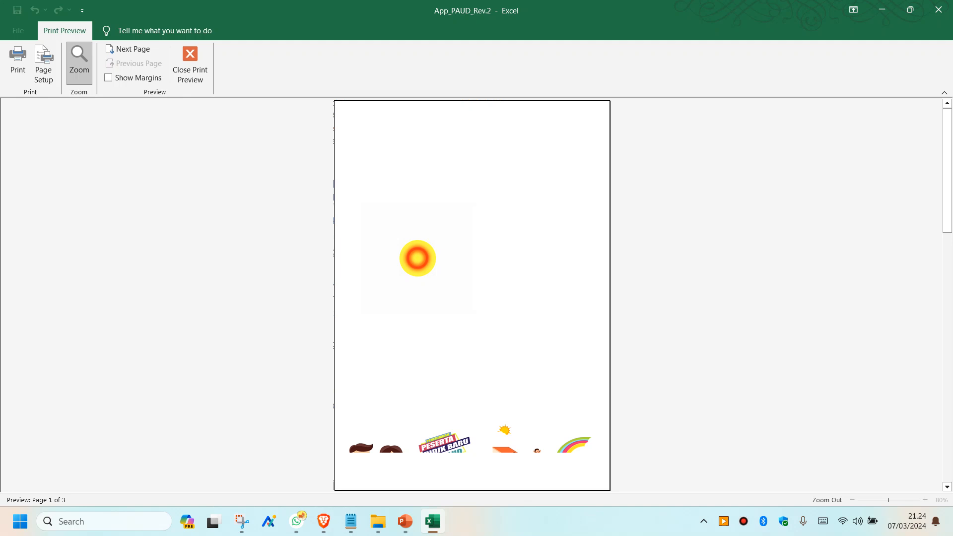
{"action": "left_click", "coordinate": [445, 245]}
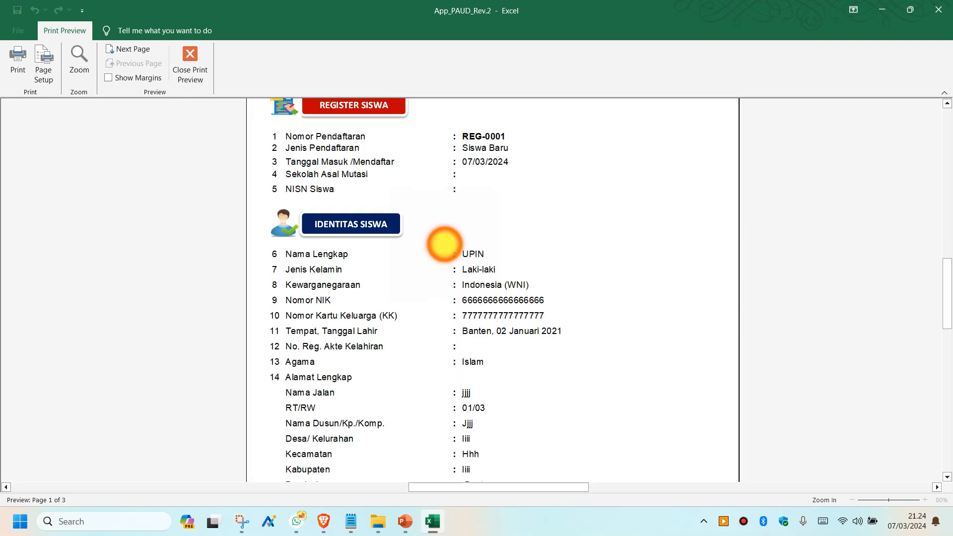
{"action": "left_click", "coordinate": [443, 243]}
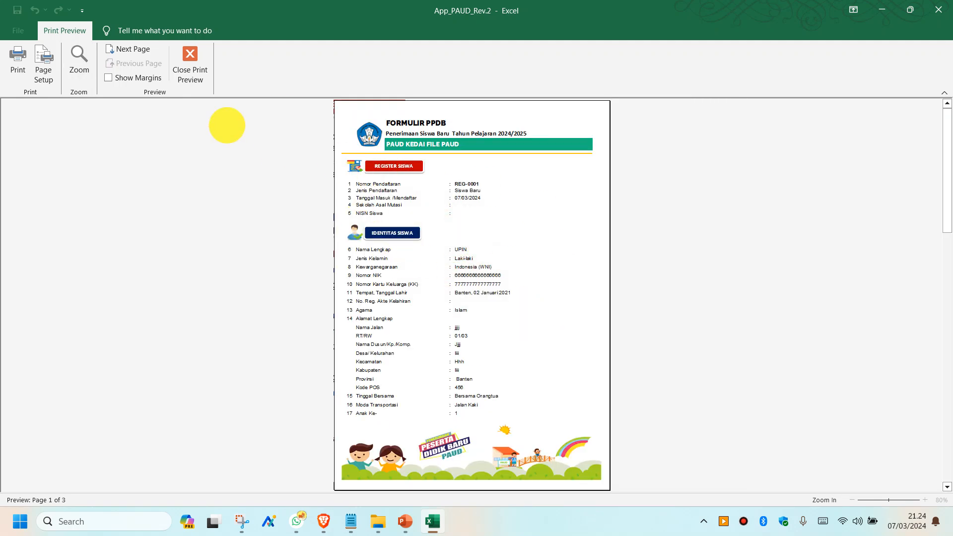
{"action": "left_click", "coordinate": [139, 49]}
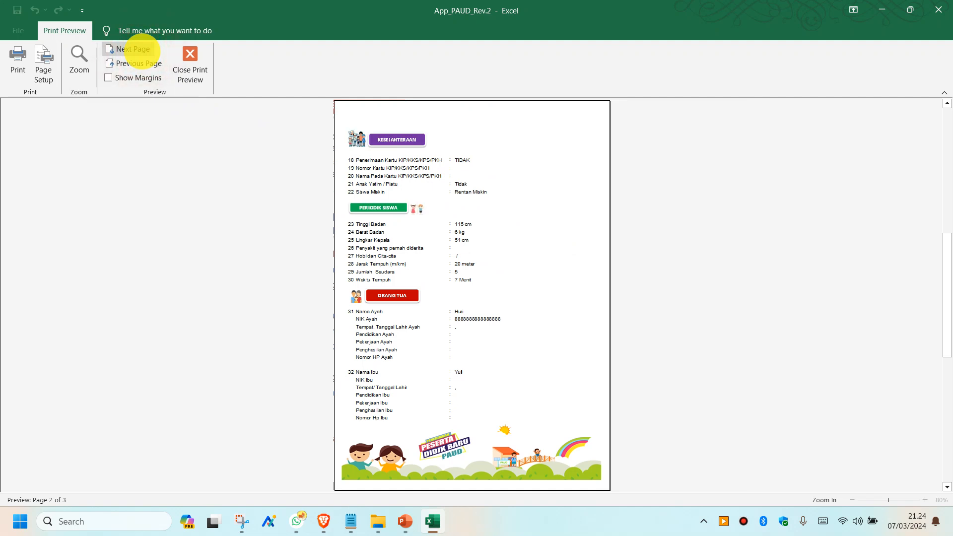
{"action": "left_click", "coordinate": [141, 49]}
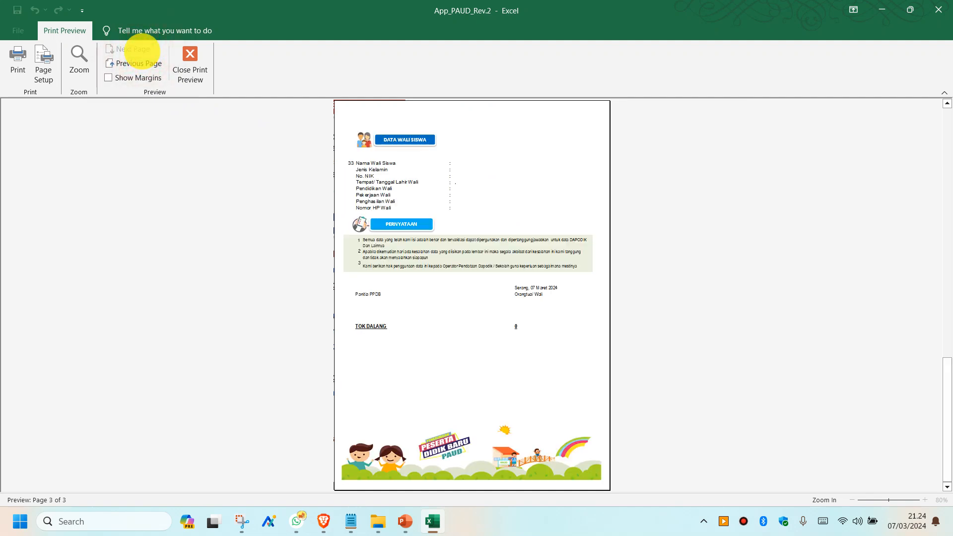
{"action": "left_click", "coordinate": [125, 62]}
{"action": "left_click", "coordinate": [124, 63]}
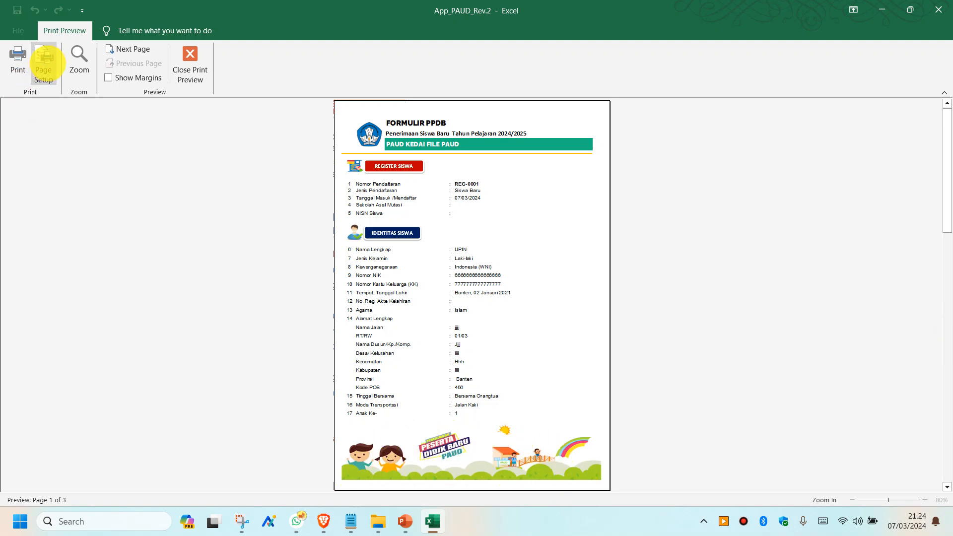
{"action": "left_click", "coordinate": [47, 62]}
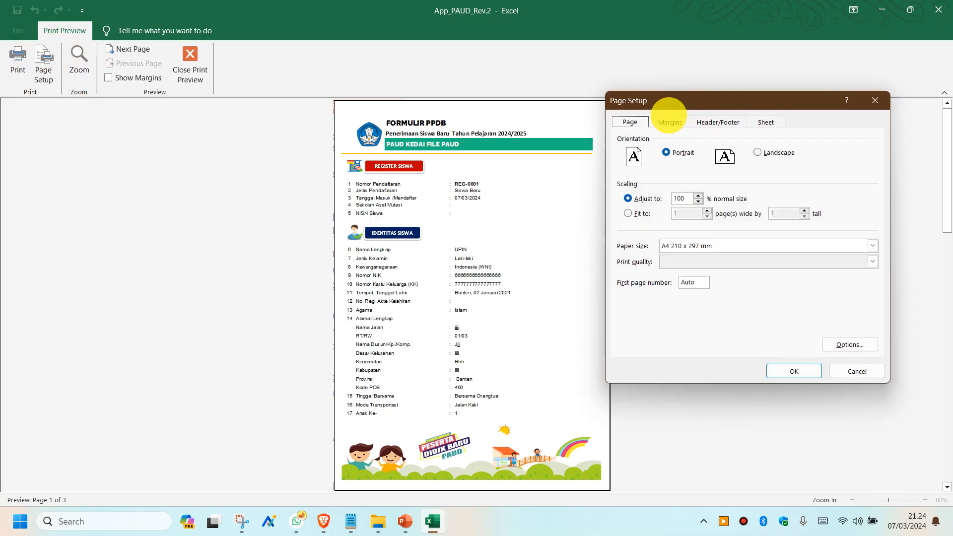
- Check the form's Header/Footer settings (header &[Picture]) without changes, then exit the print preview
{"action": "left_click", "coordinate": [705, 122]}
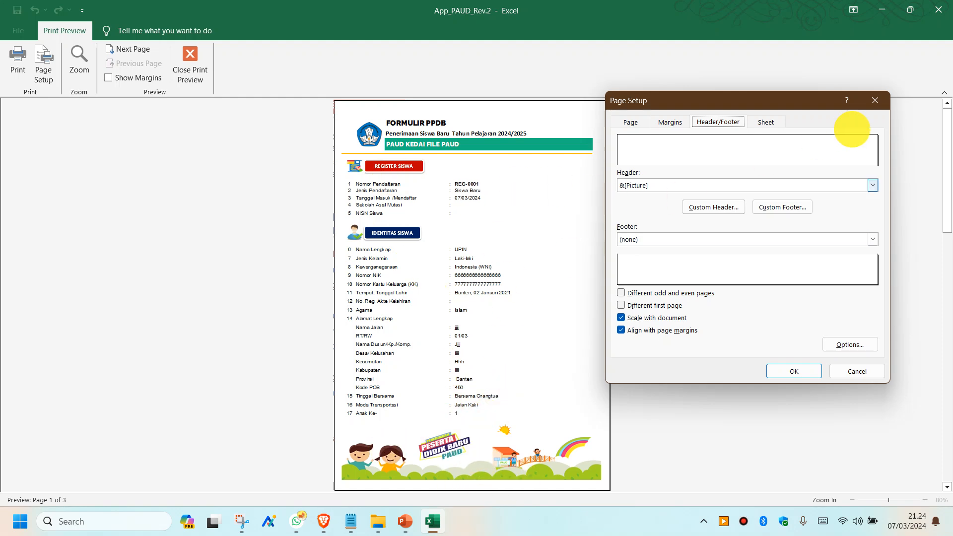
{"action": "left_click", "coordinate": [874, 101]}
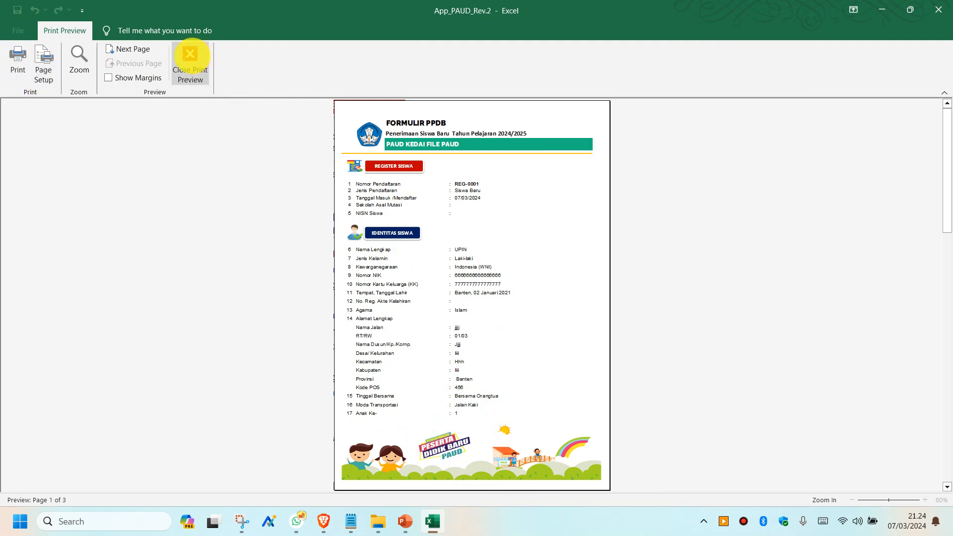
{"action": "left_click", "coordinate": [190, 54]}
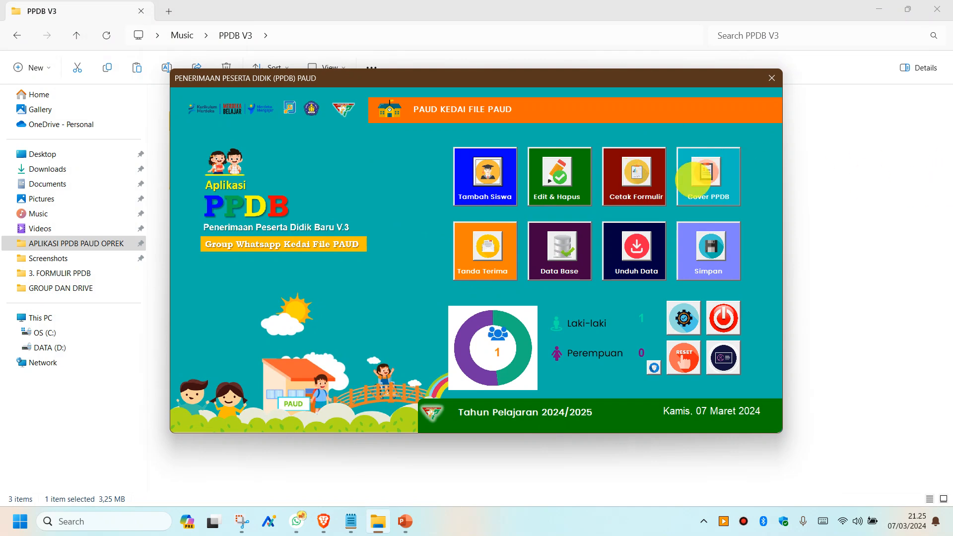
- Load the student's record in Cover PPDB and preview the FORMULIR PPDB cover page, toggling zoom
{"action": "left_click", "coordinate": [705, 172]}
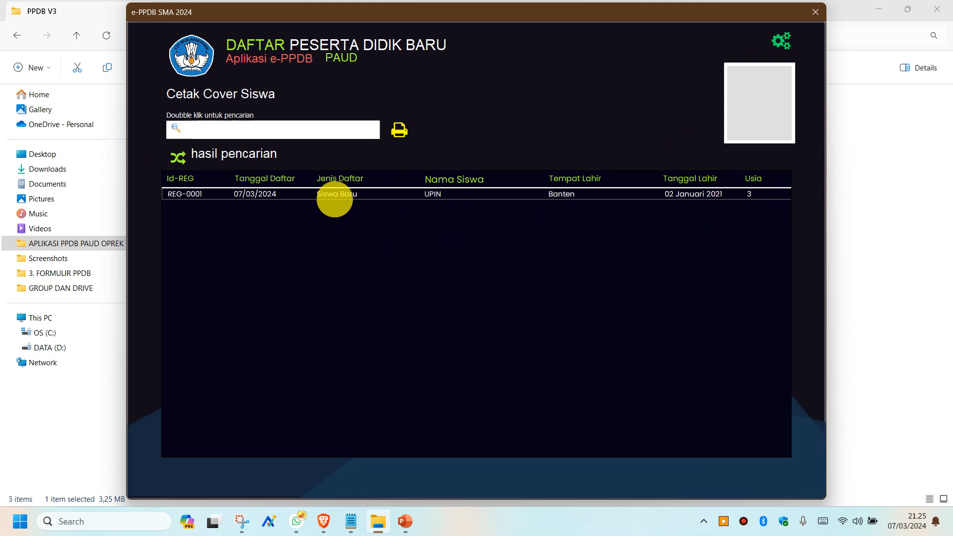
{"action": "double_click", "coordinate": [335, 199]}
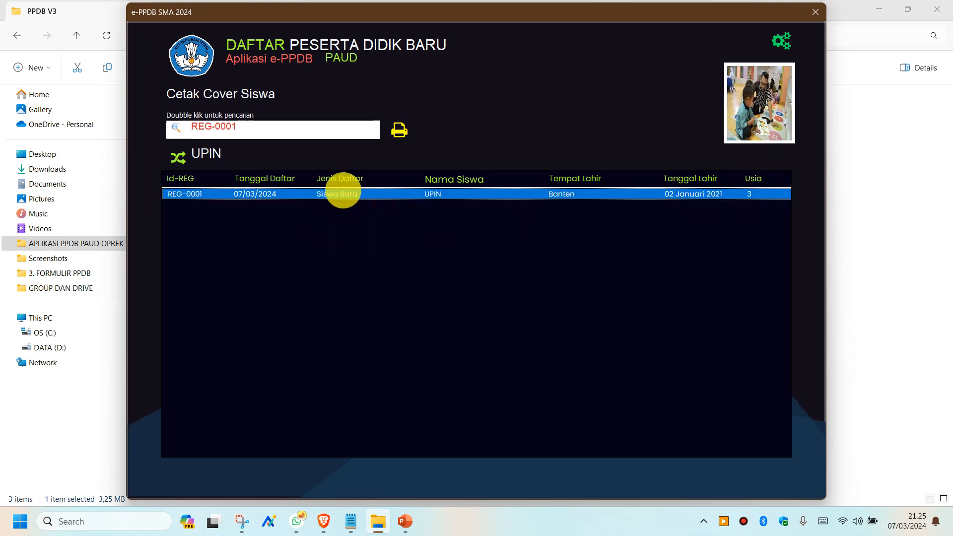
{"action": "left_click", "coordinate": [401, 131]}
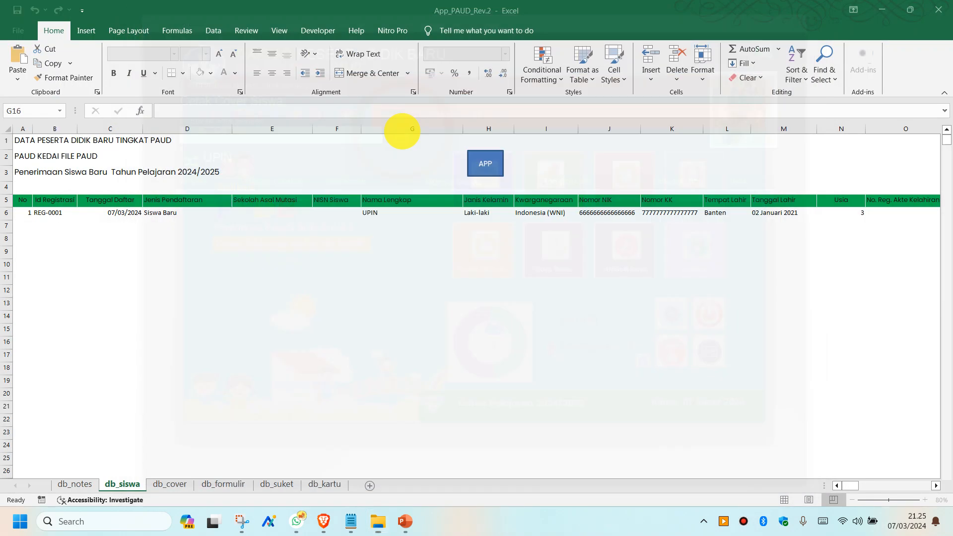
{"action": "left_click", "coordinate": [459, 220]}
{"action": "left_click", "coordinate": [462, 224]}
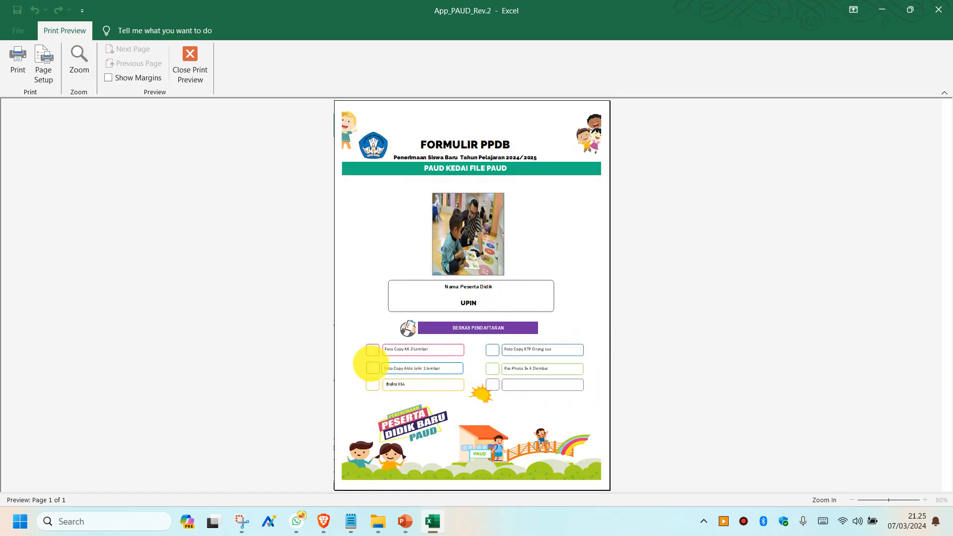
- Zoom in on the cover's document checklist, then close the cover preview
{"action": "left_click", "coordinate": [390, 343]}
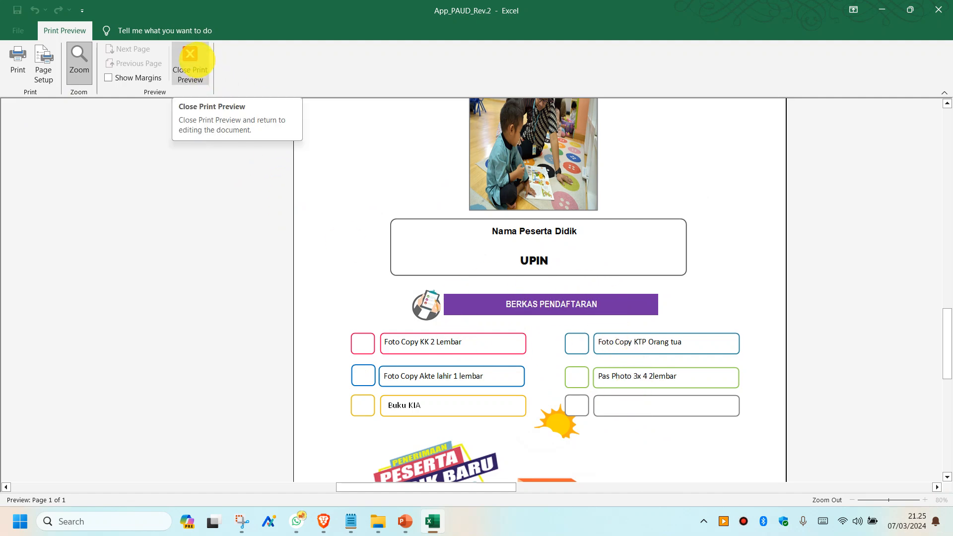
{"action": "left_click", "coordinate": [193, 57]}
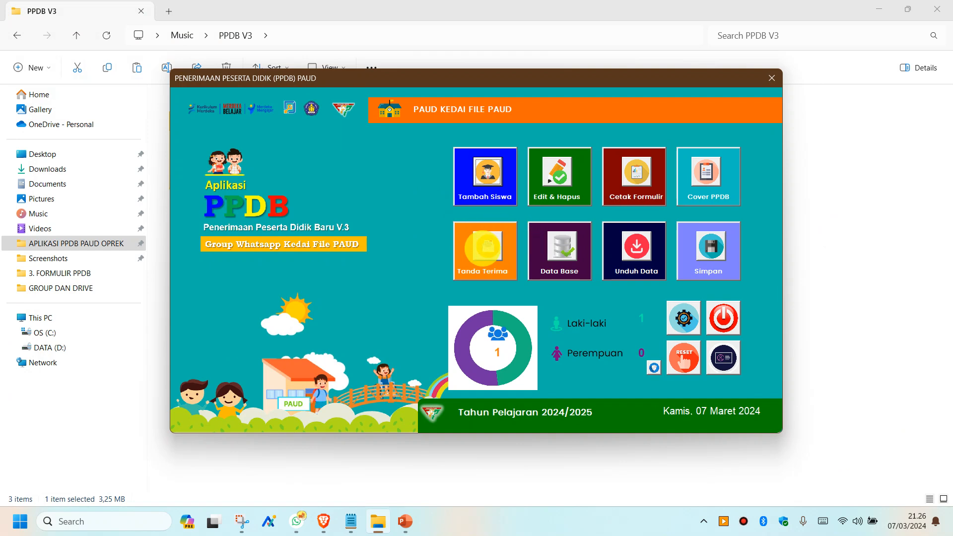
- Preview the student's Surat Keterangan Siswa Aktif Sekolah from header to signature, then close it
{"action": "left_click", "coordinate": [487, 247]}
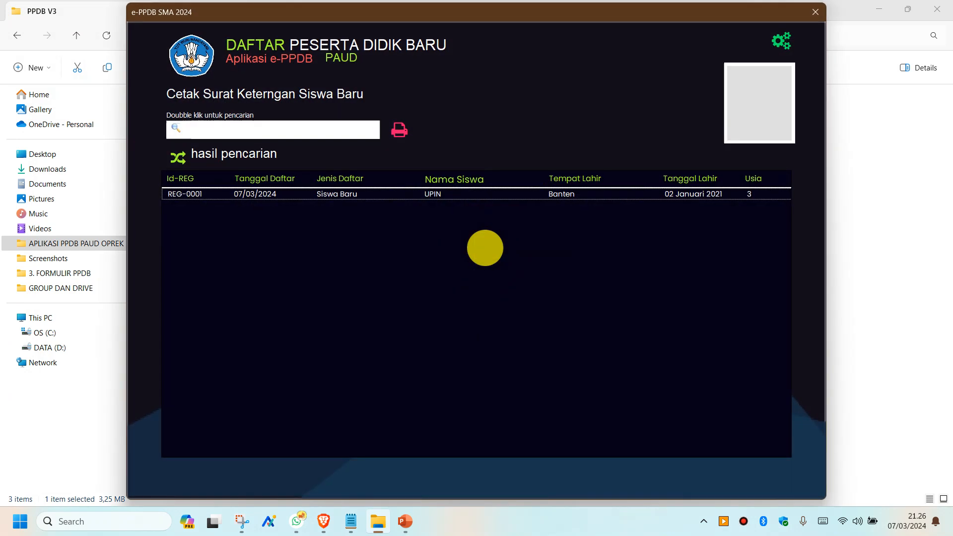
{"action": "double_click", "coordinate": [365, 195]}
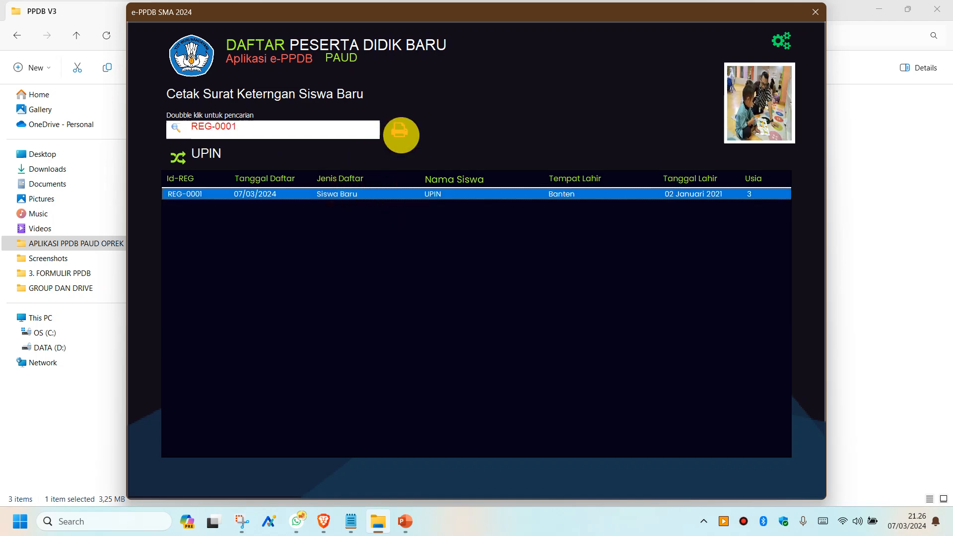
{"action": "left_click", "coordinate": [401, 135]}
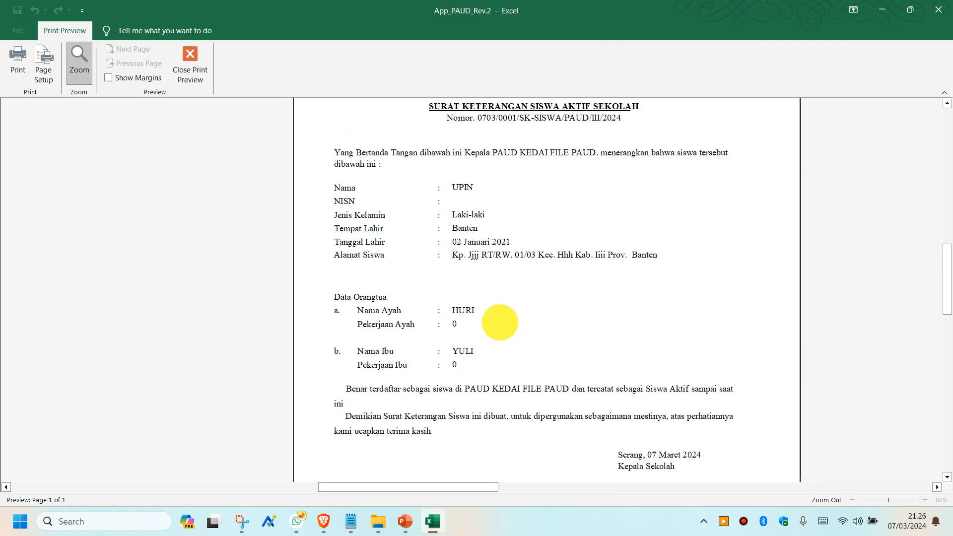
{"action": "scroll", "coordinate": [500, 323], "scroll_direction": "up", "scroll_amount": 3}
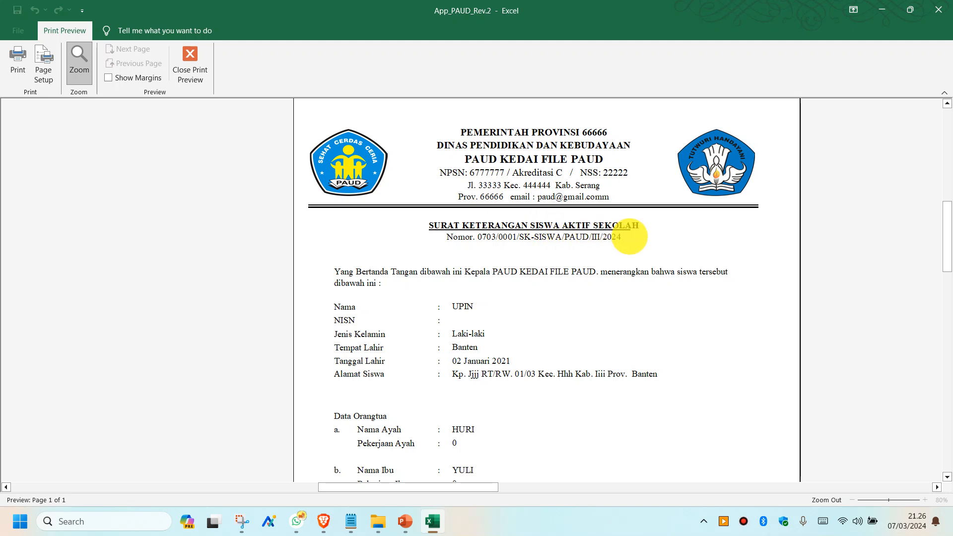
{"action": "scroll", "coordinate": [610, 304], "scroll_direction": "down", "scroll_amount": 4}
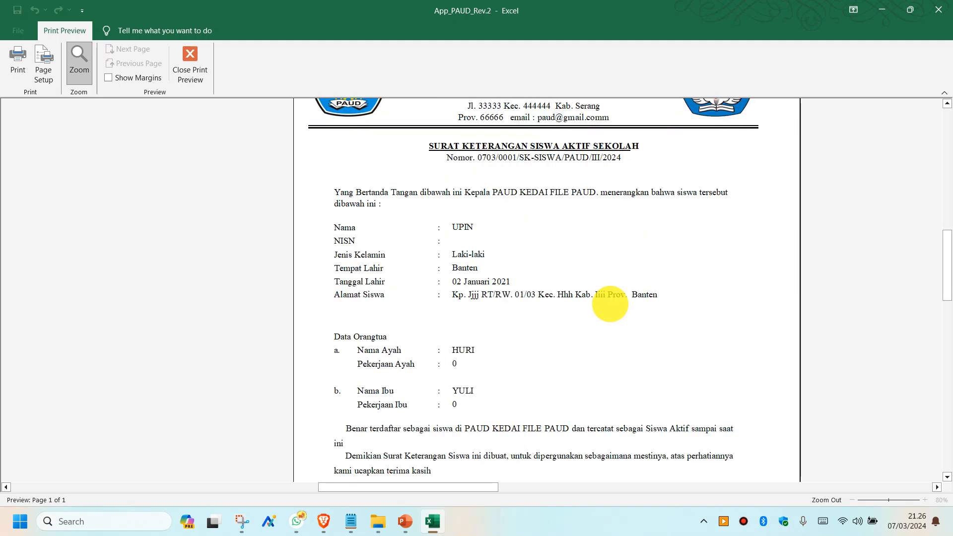
{"action": "scroll", "coordinate": [610, 304], "scroll_direction": "down", "scroll_amount": 1}
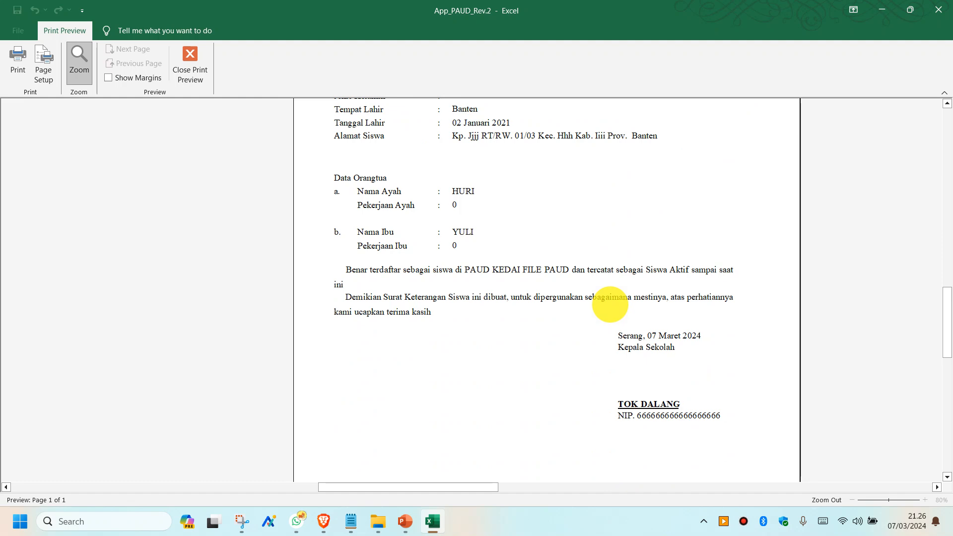
{"action": "left_click", "coordinate": [189, 64]}
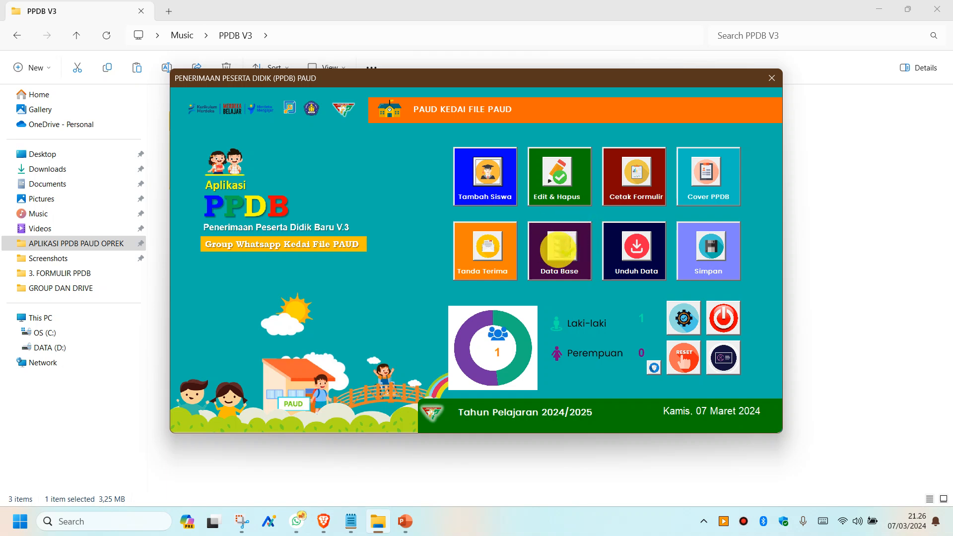
- Unlock Master Data with the password, check REG-0001's registration date in C6, and return to APP
{"action": "left_click", "coordinate": [558, 250]}
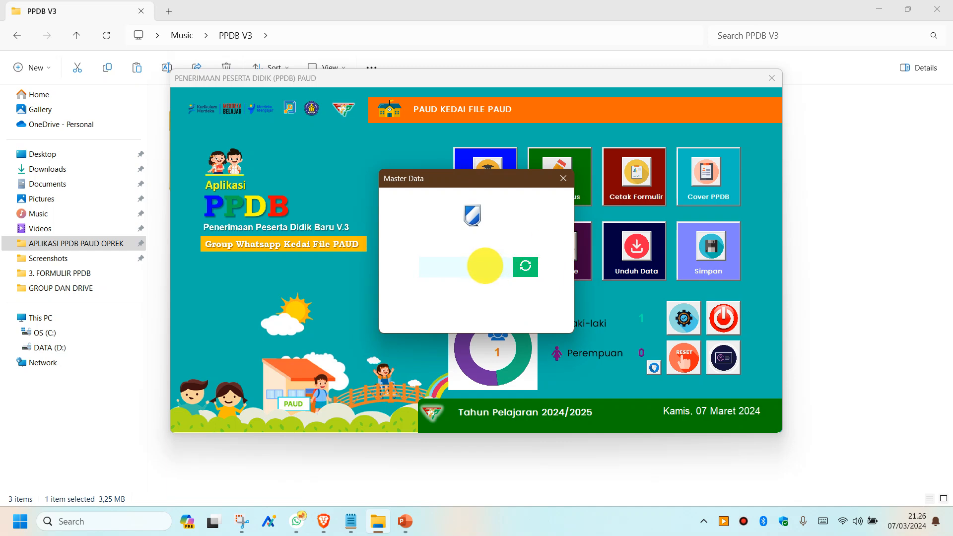
{"action": "type", "text": "**"}
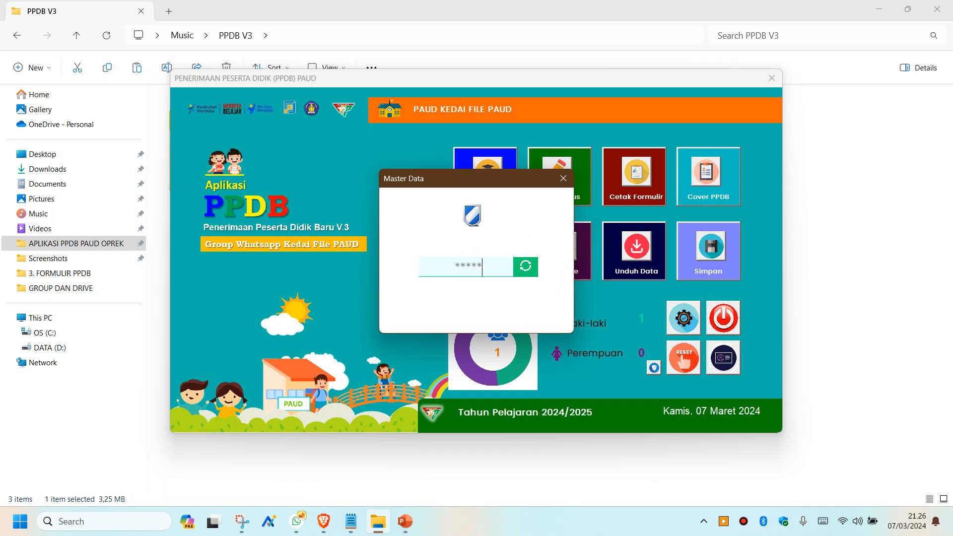
{"action": "left_click", "coordinate": [525, 267]}
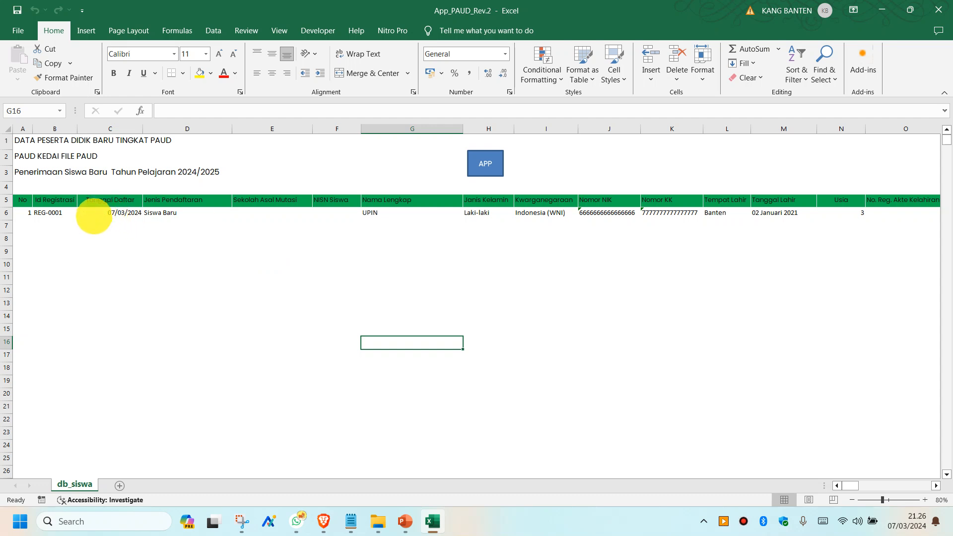
{"action": "left_click", "coordinate": [94, 213]}
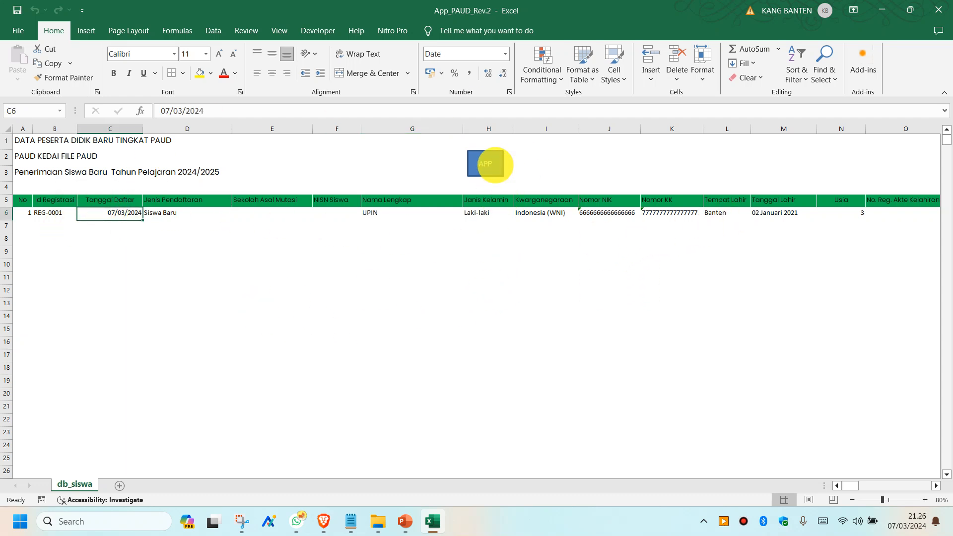
{"action": "left_click", "coordinate": [491, 163]}
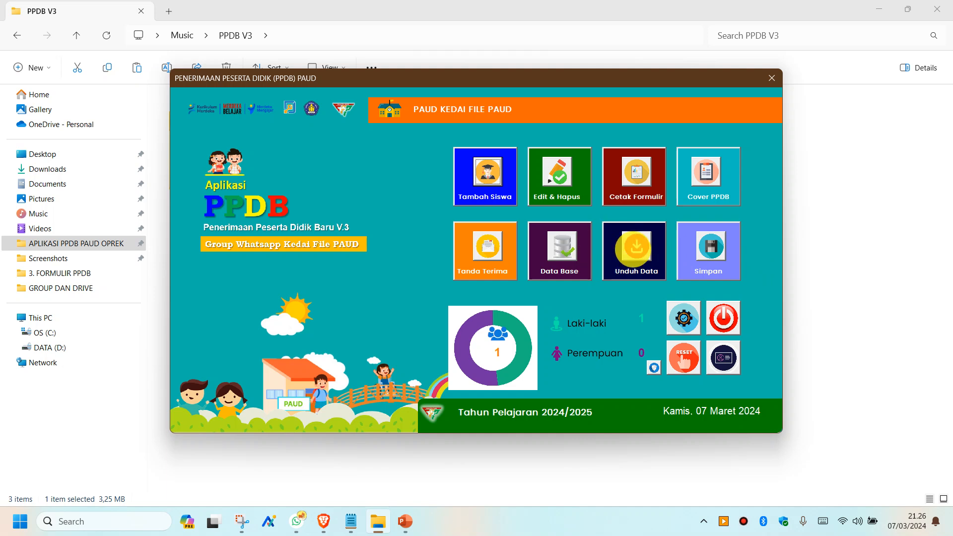
- Export the student data with Filter Umur set to Semua, after briefly trying age 3
{"action": "left_click", "coordinate": [638, 250]}
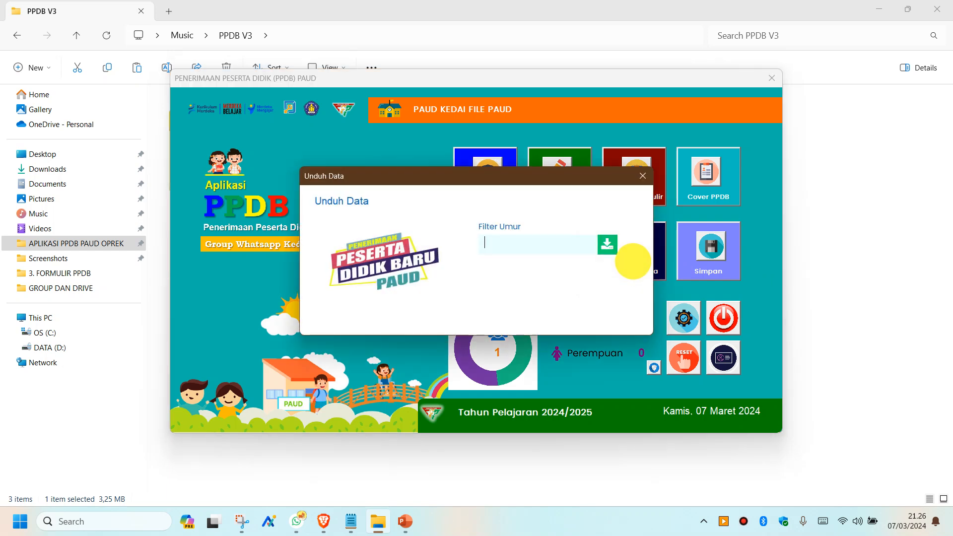
{"action": "left_click", "coordinate": [498, 250]}
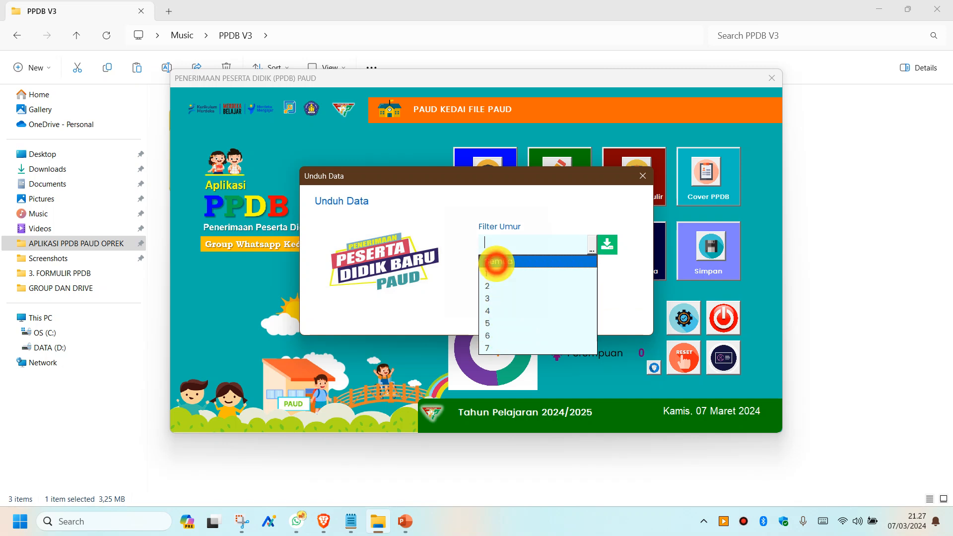
{"action": "left_click", "coordinate": [497, 261]}
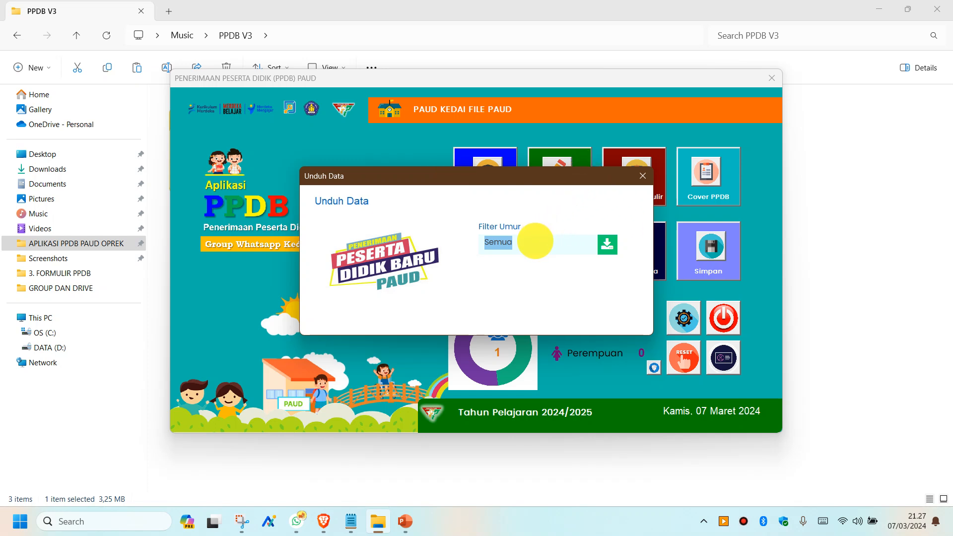
{"action": "left_click", "coordinate": [534, 243]}
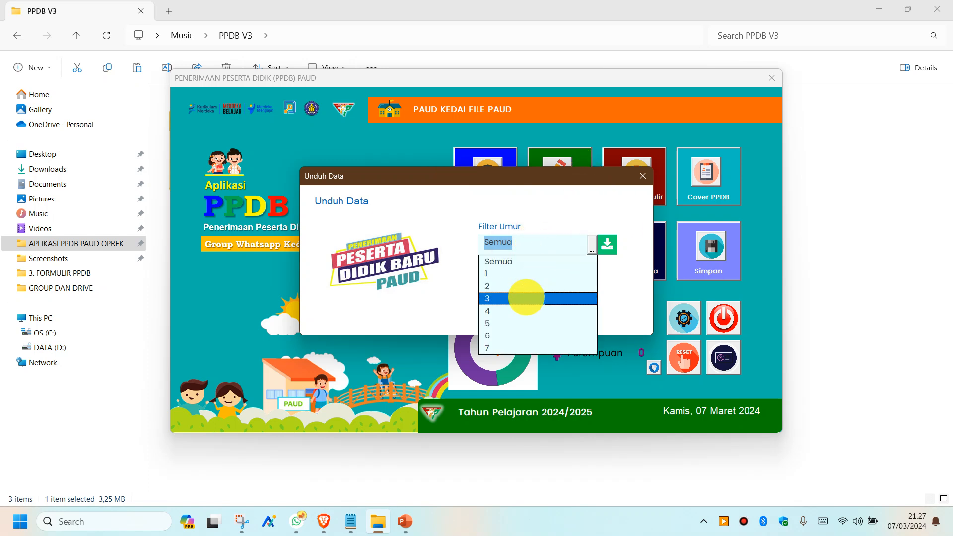
{"action": "left_click", "coordinate": [526, 297]}
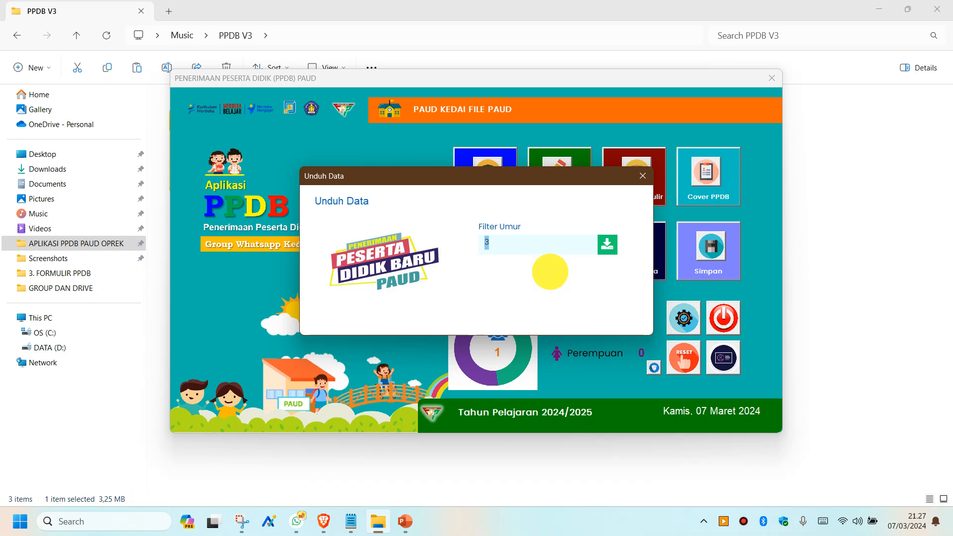
{"action": "left_click", "coordinate": [509, 247]}
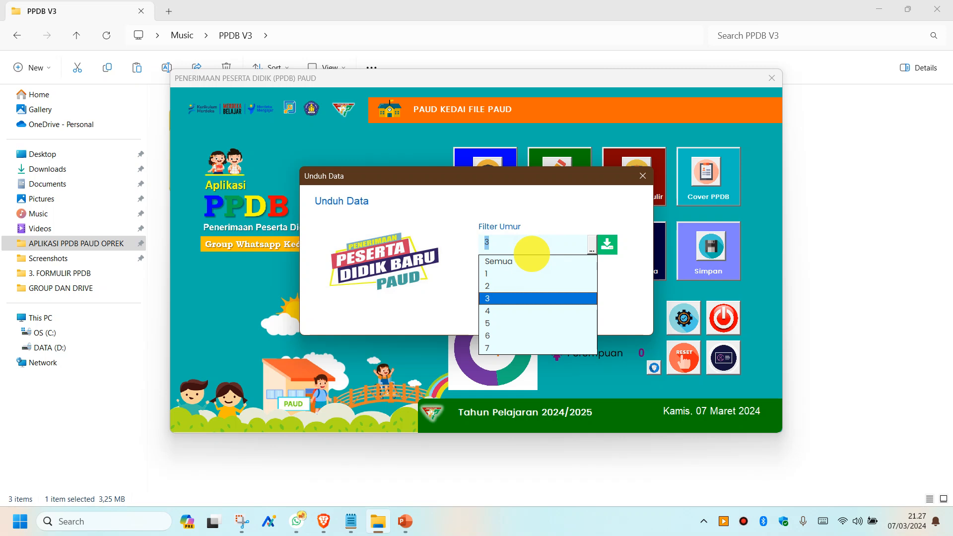
{"action": "left_click", "coordinate": [504, 261]}
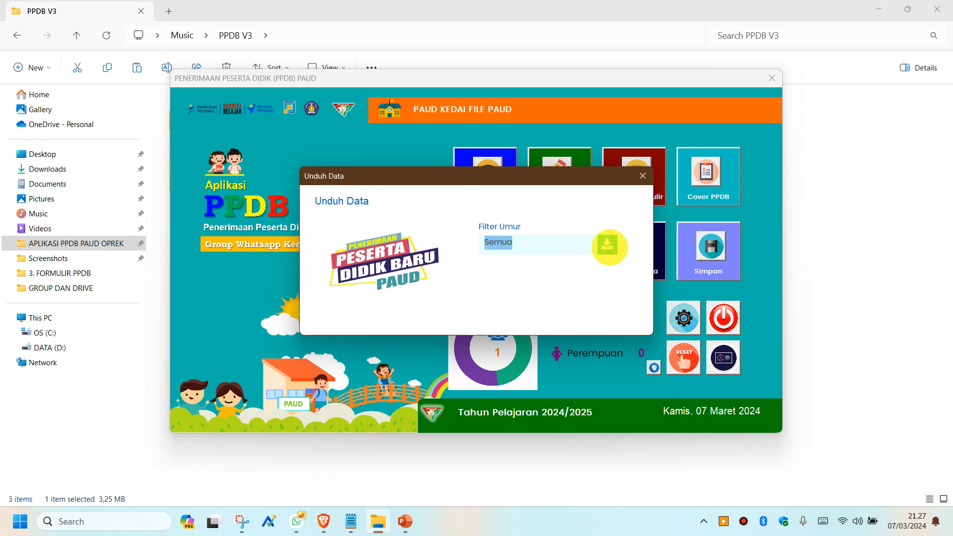
{"action": "left_click", "coordinate": [607, 244]}
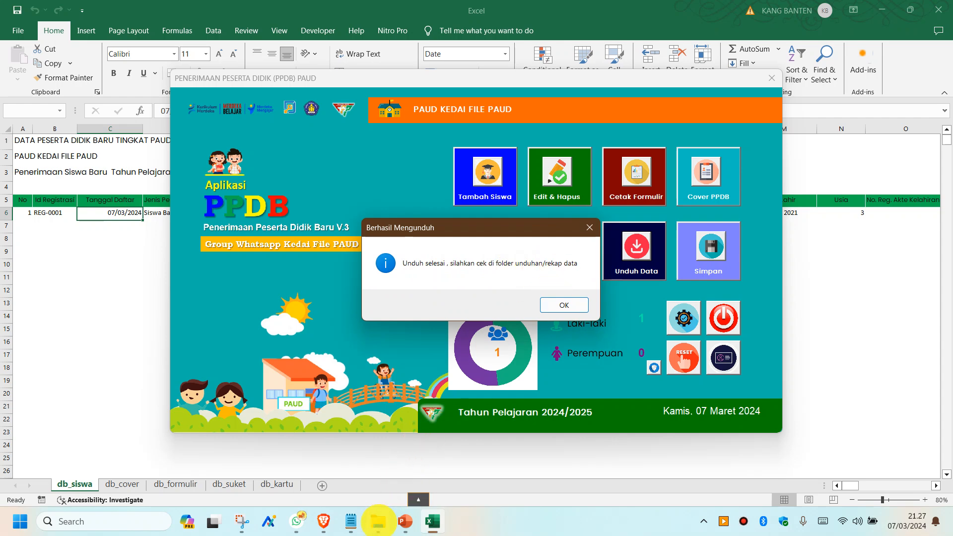
{"action": "left_click", "coordinate": [378, 521]}
{"action": "left_click", "coordinate": [409, 190]}
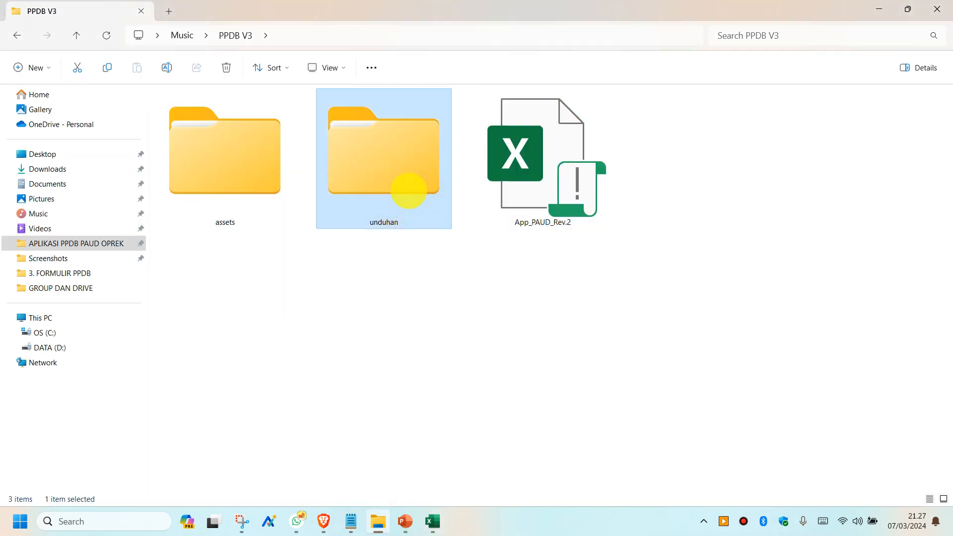
{"action": "double_click", "coordinate": [409, 190]}
{"action": "left_click", "coordinate": [386, 173]}
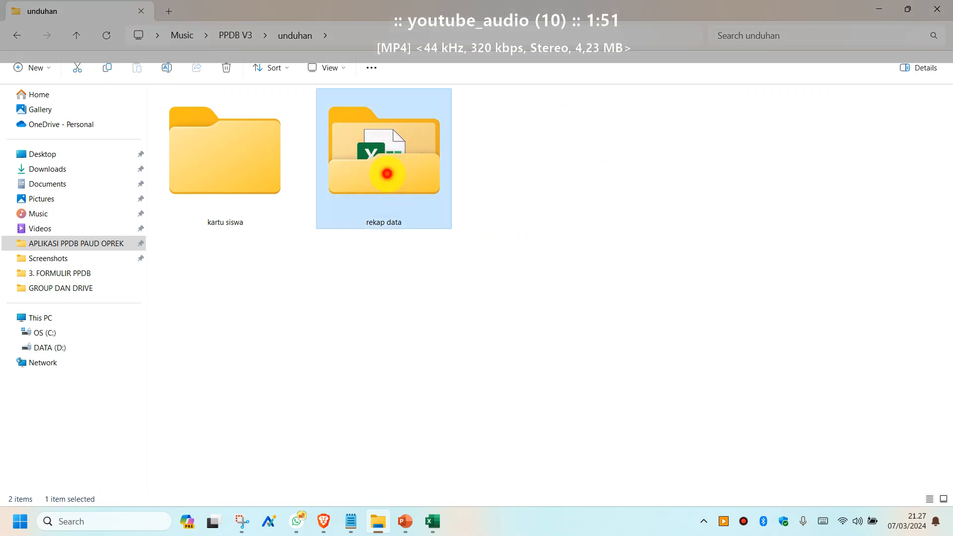
{"action": "double_click", "coordinate": [386, 173]}
{"action": "left_click", "coordinate": [242, 122]}
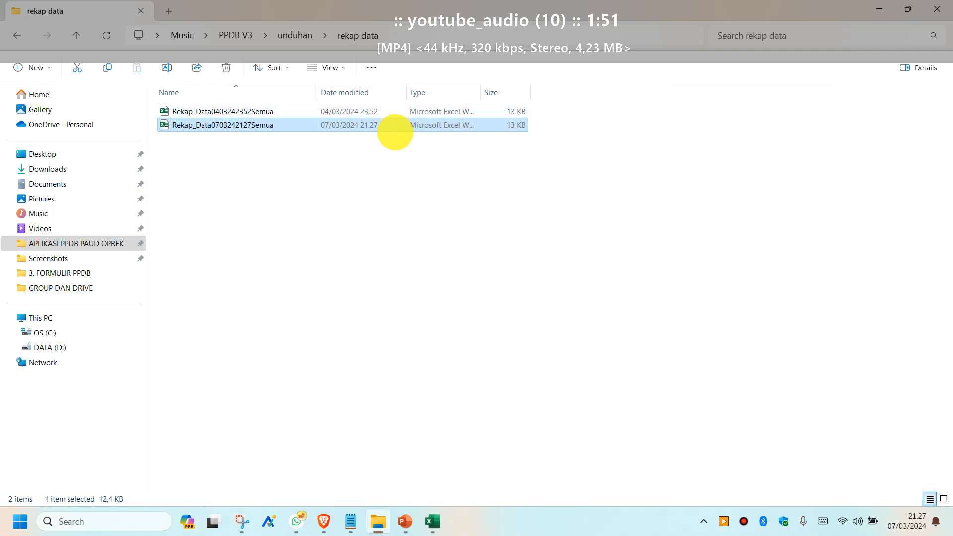
{"action": "left_click", "coordinate": [432, 518]}
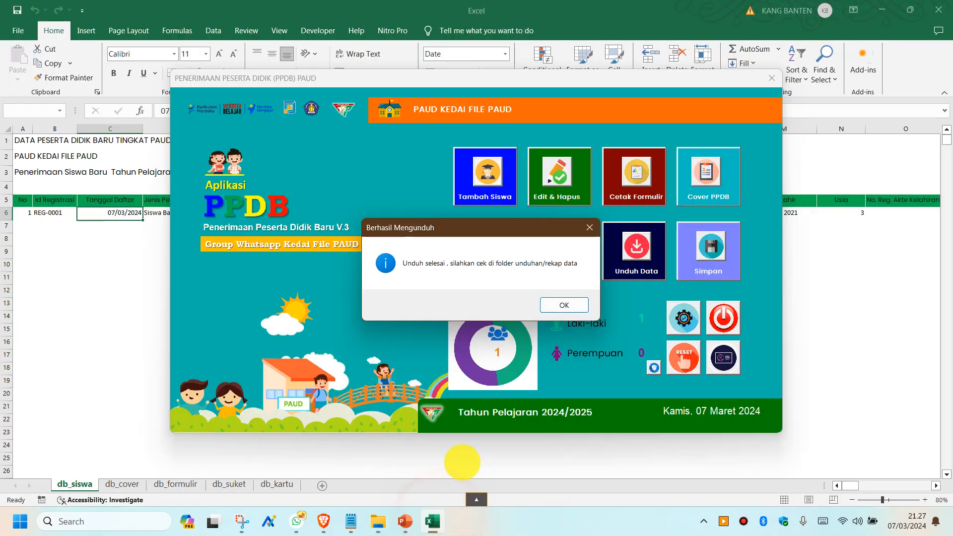
- Dismiss the Berhasil Mengunduh message and save the workbook with Simpan
{"action": "left_click", "coordinate": [559, 305]}
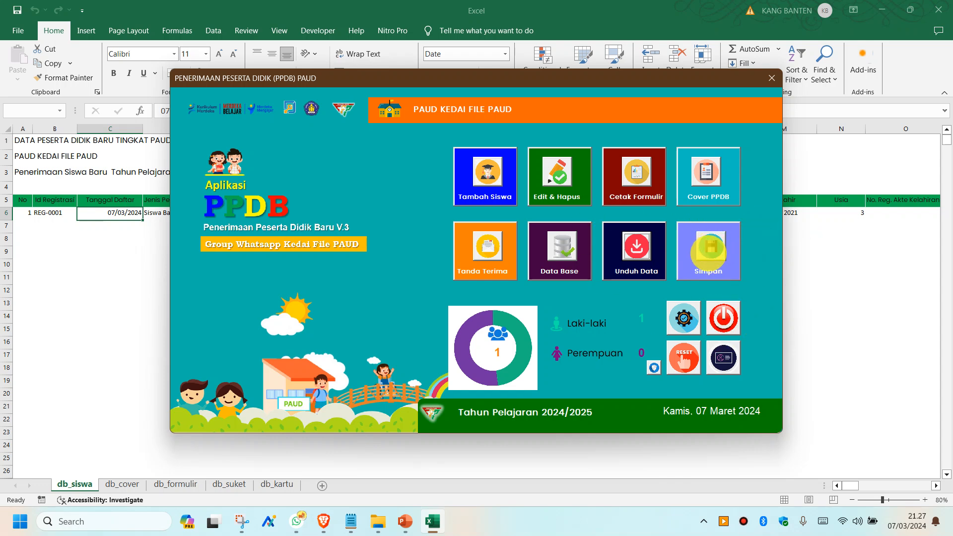
{"action": "left_click", "coordinate": [710, 248]}
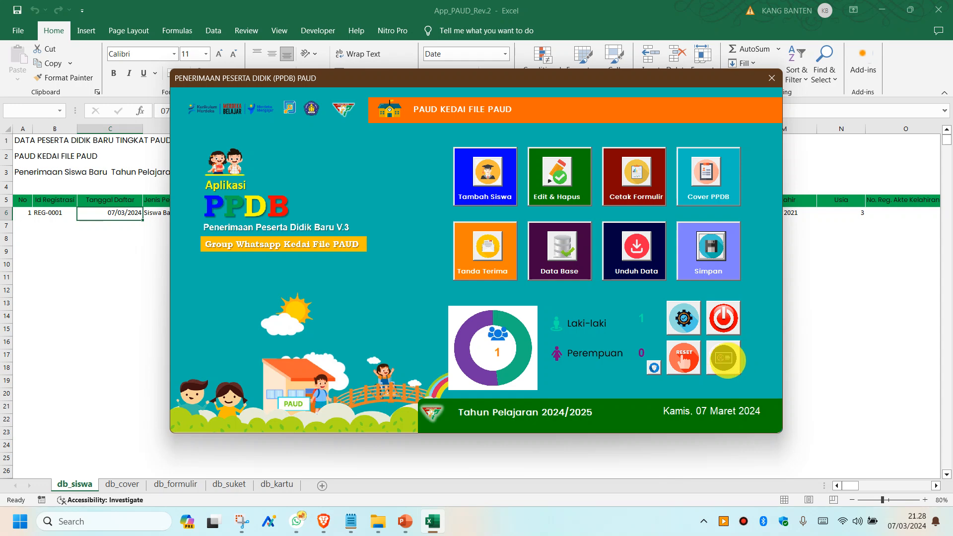
{"action": "left_click", "coordinate": [723, 359]}
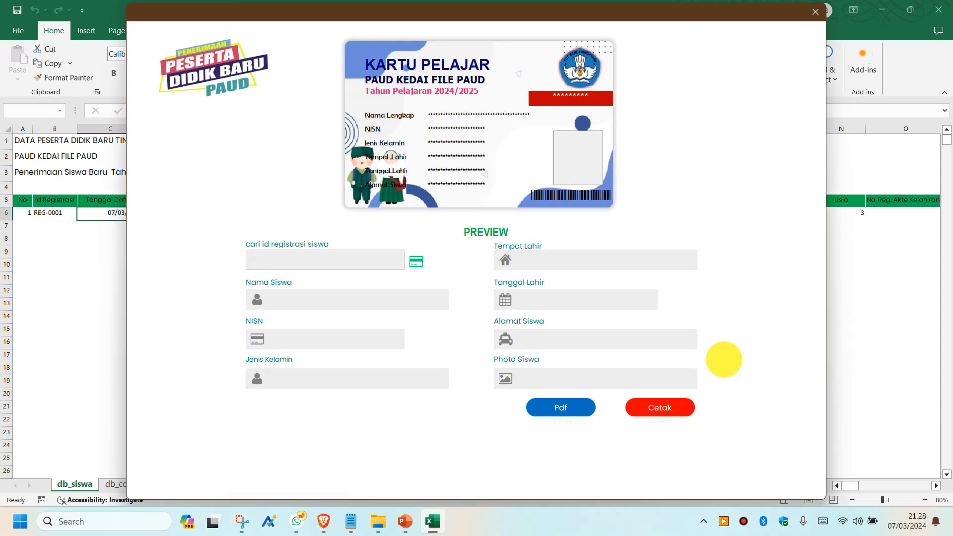
{"action": "left_click", "coordinate": [338, 259]}
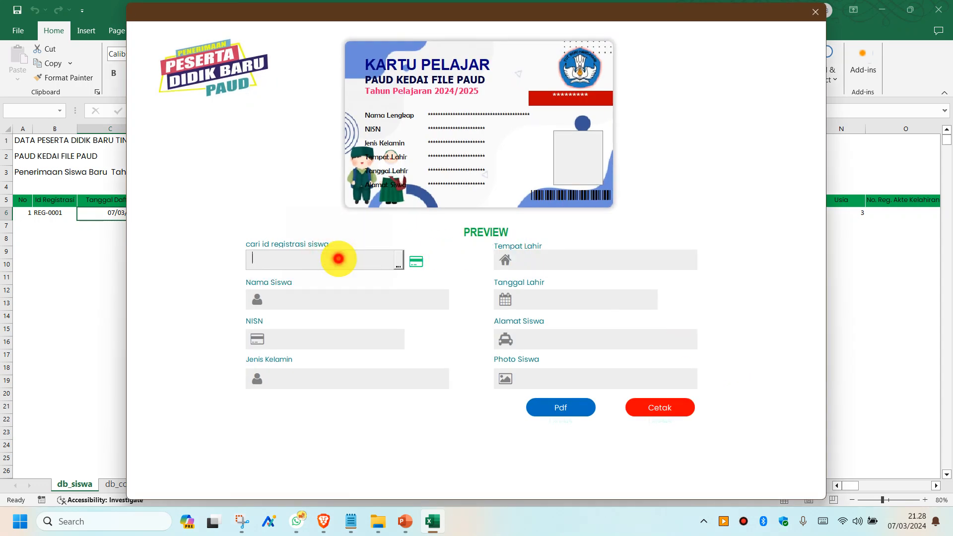
{"action": "left_click", "coordinate": [400, 262]}
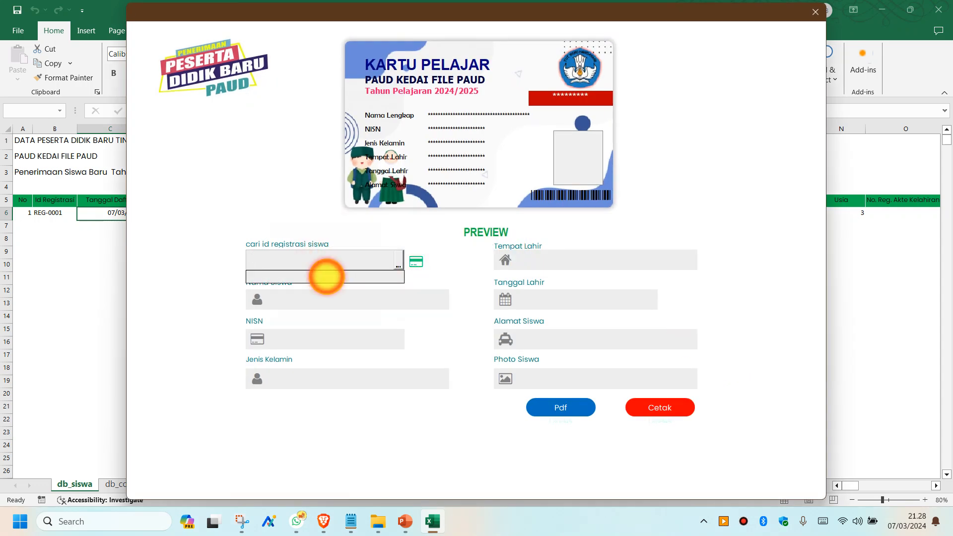
{"action": "left_click", "coordinate": [326, 276]}
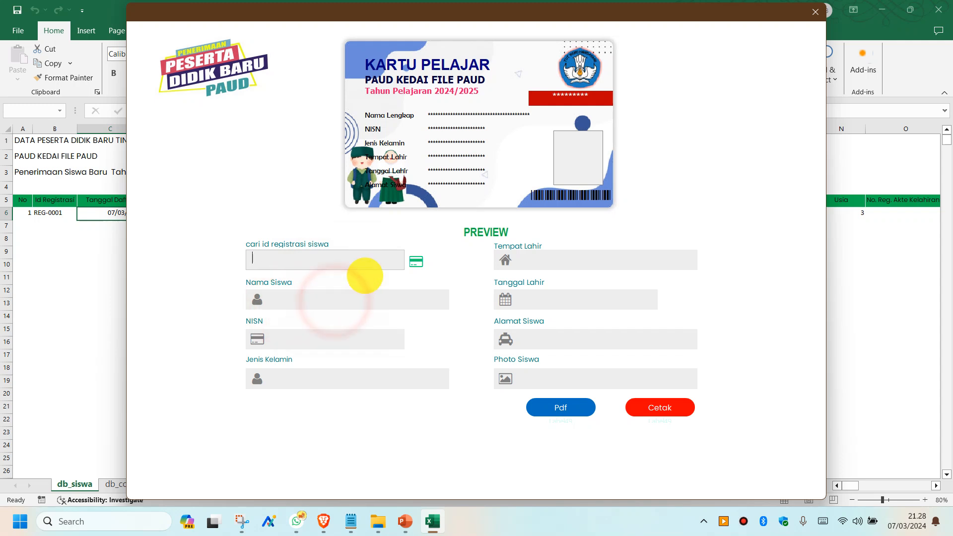
{"action": "left_click", "coordinate": [417, 262]}
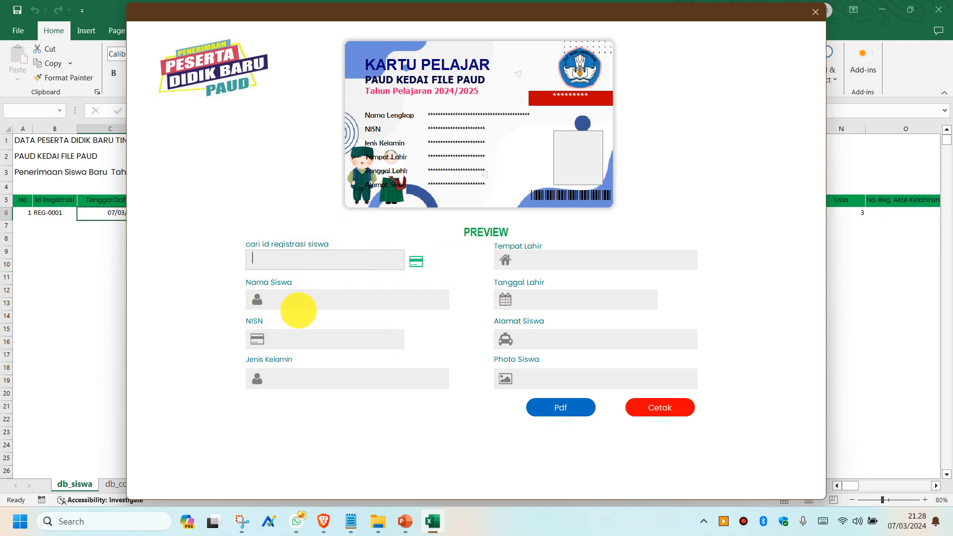
{"action": "left_click", "coordinate": [288, 257]}
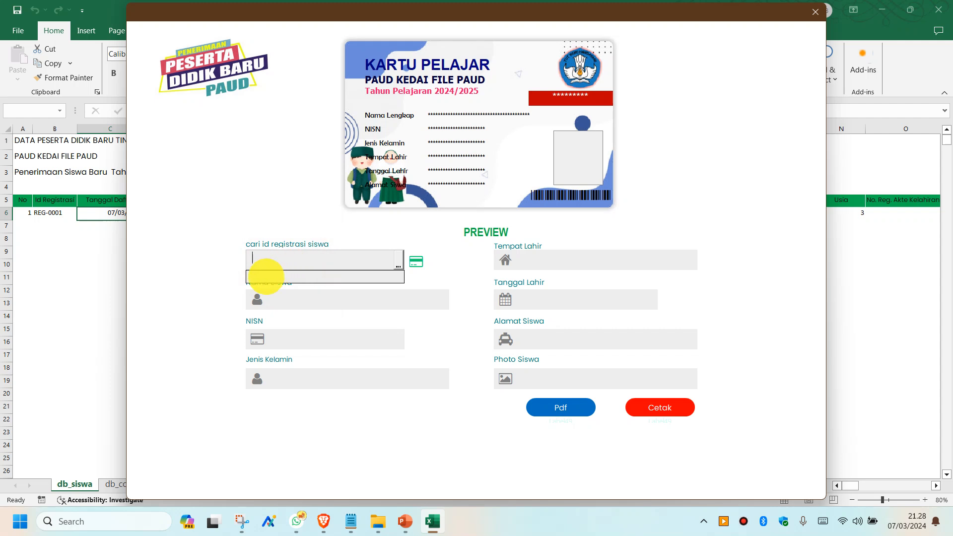
{"action": "left_click", "coordinate": [267, 276]}
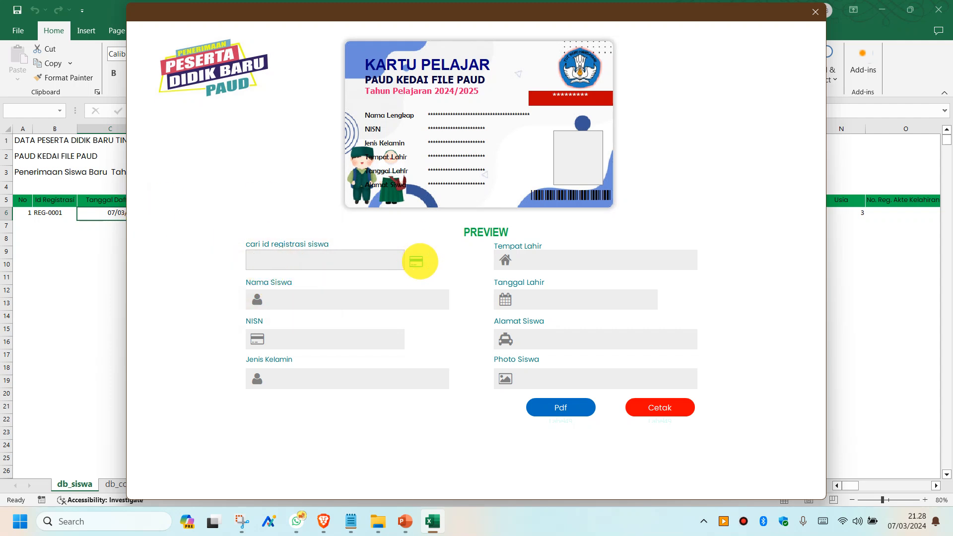
{"action": "left_click", "coordinate": [422, 260]}
{"action": "left_click", "coordinate": [489, 240]}
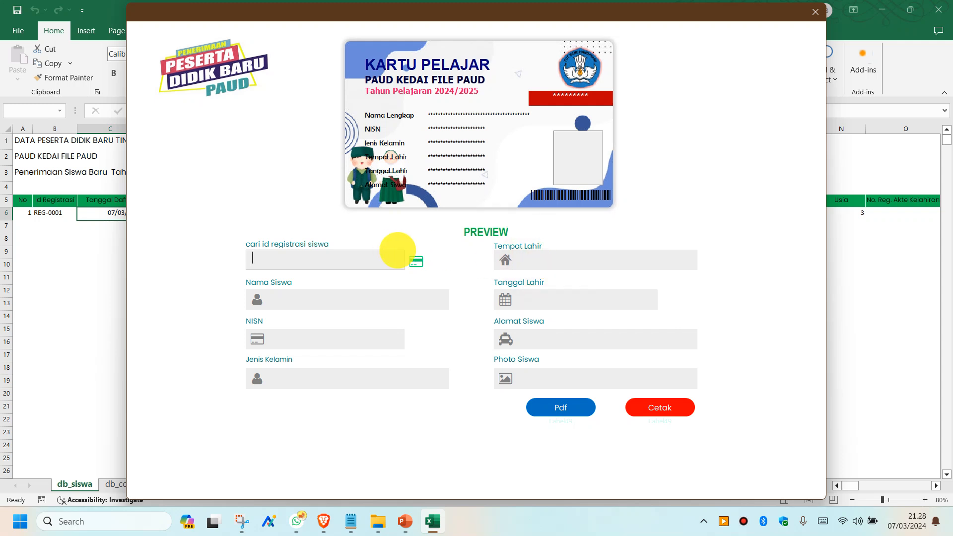
{"action": "left_click", "coordinate": [319, 299]}
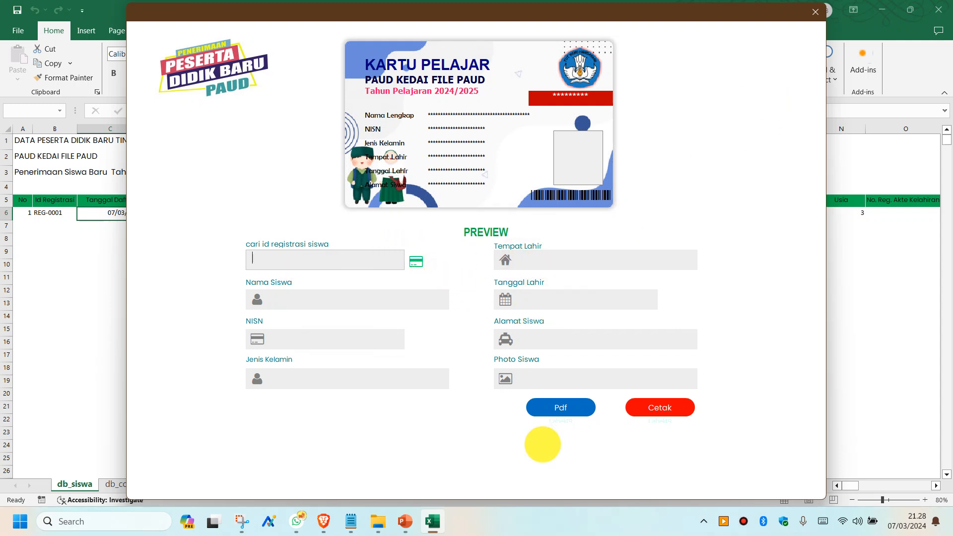
{"action": "left_click", "coordinate": [815, 11]}
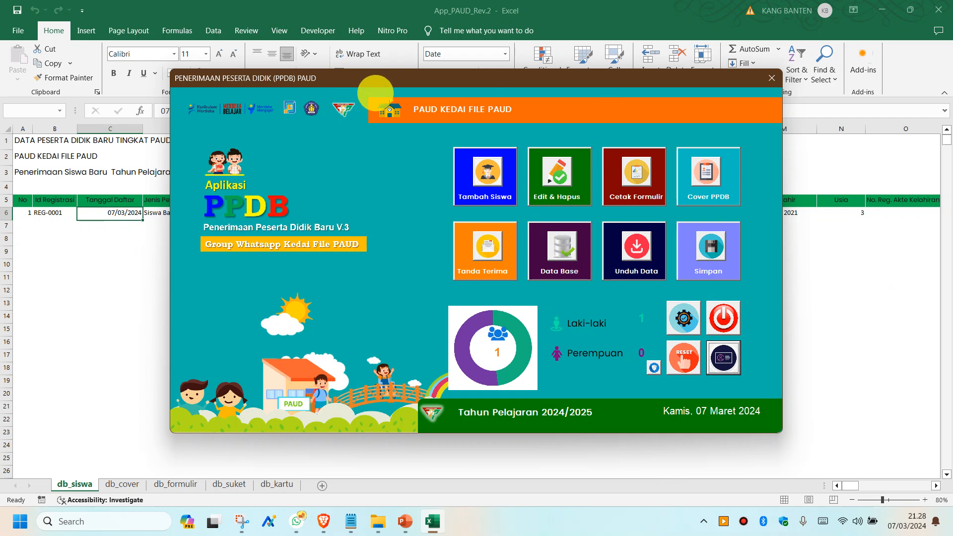
- Reposition the PPDB main menu window a little lower and right over the db_siswa sheet
{"action": "left_click_drag", "start_coordinate": [340, 79], "coordinate": [344, 101]}
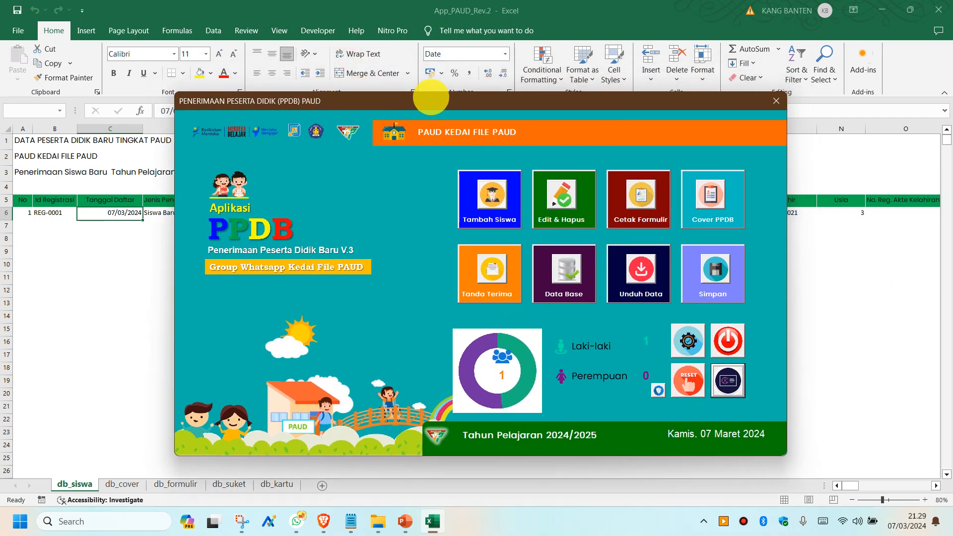